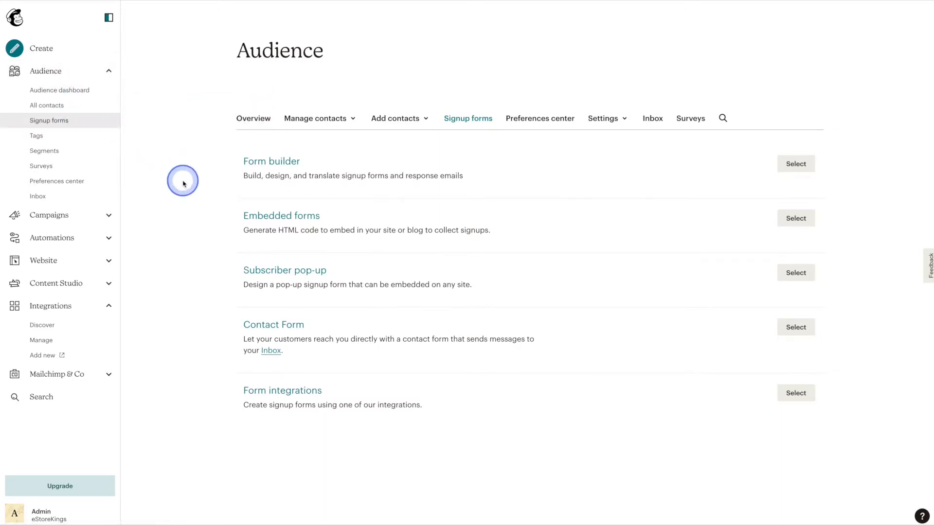
# Step: Open the form builder and keep Signup form as the form being edited
pyautogui.click(282, 162)
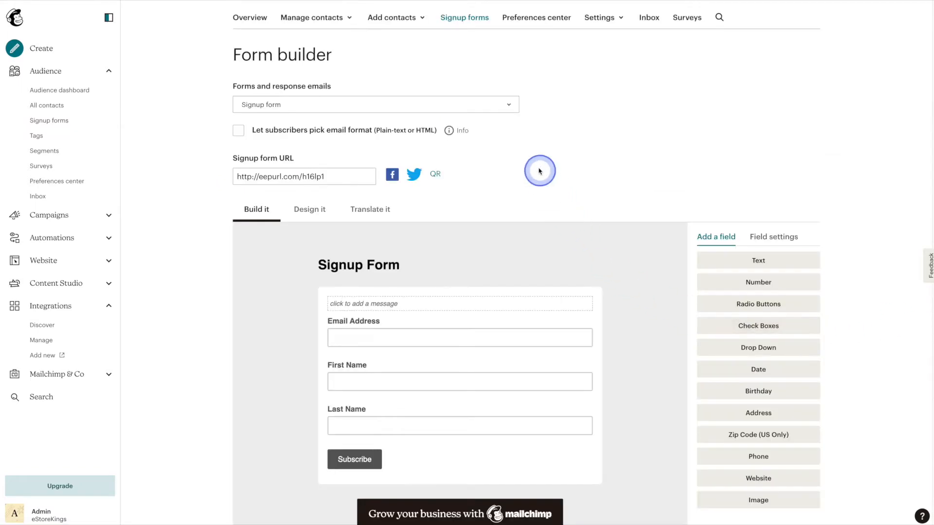
pyautogui.click(509, 106)
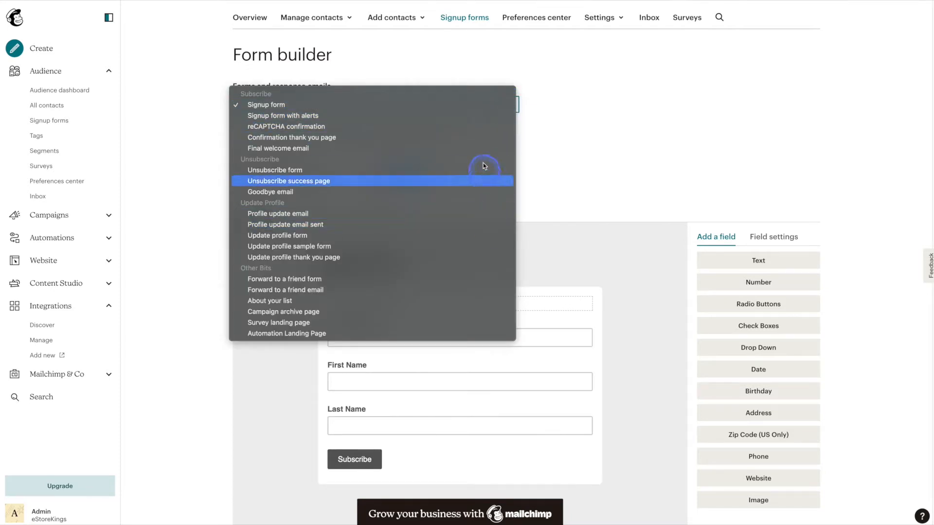
pyautogui.click(467, 105)
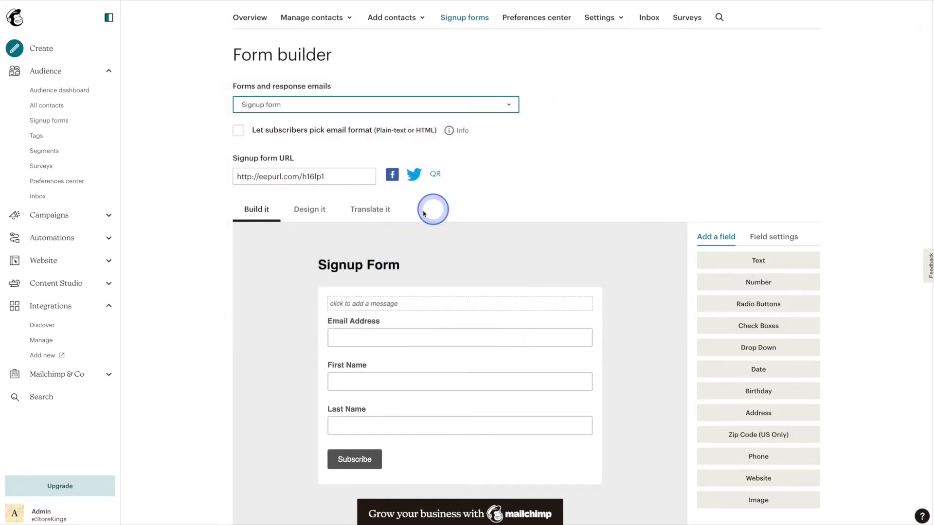
# Step: View the live signup form at its signup form URL, and return to the form builder
pyautogui.click(348, 177)
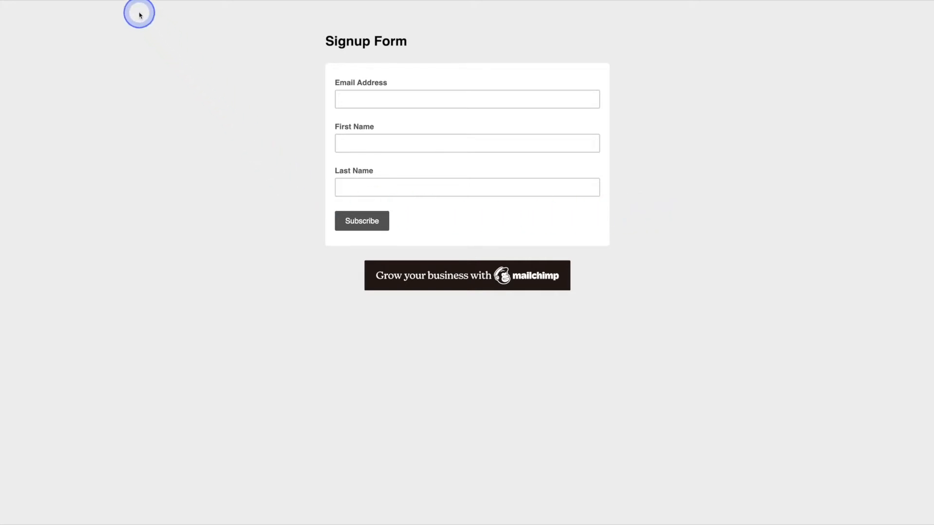
pyautogui.click(118, 0)
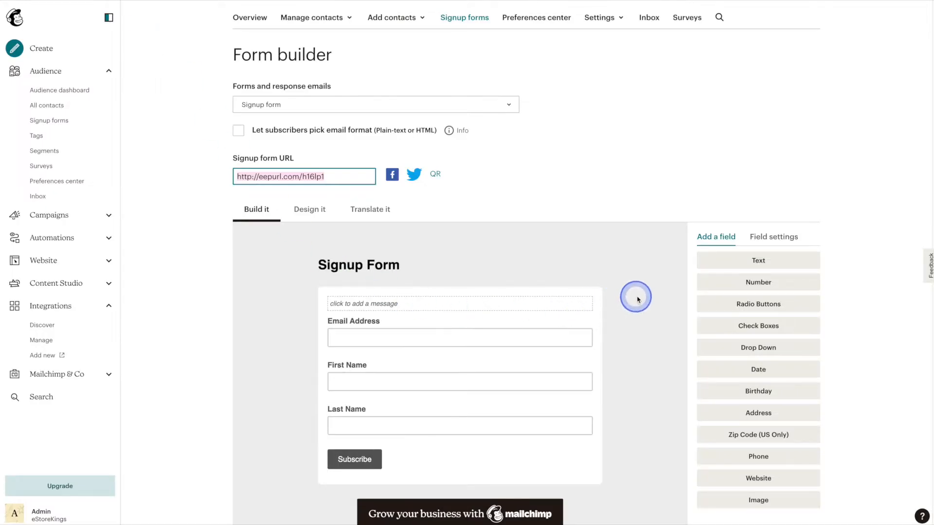
# Step: Change the form's heading to "Signup For the eStoreKings Newsletter" and save it
pyautogui.scroll(-2, 635, 299)
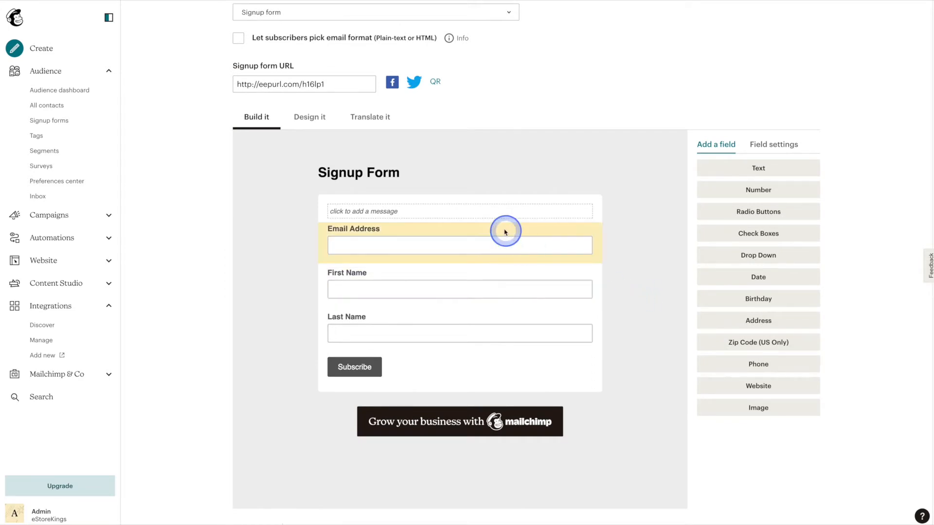
pyautogui.moveTo(460, 170)
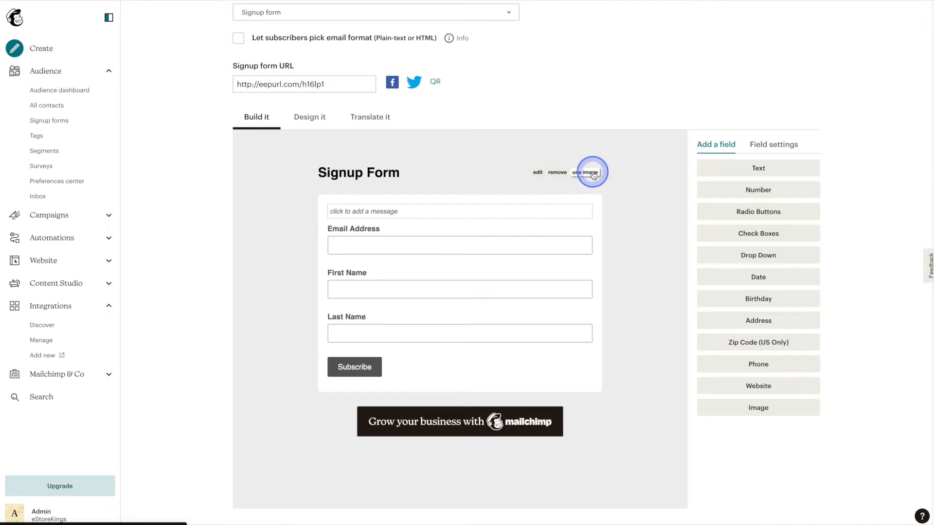
pyautogui.click(537, 172)
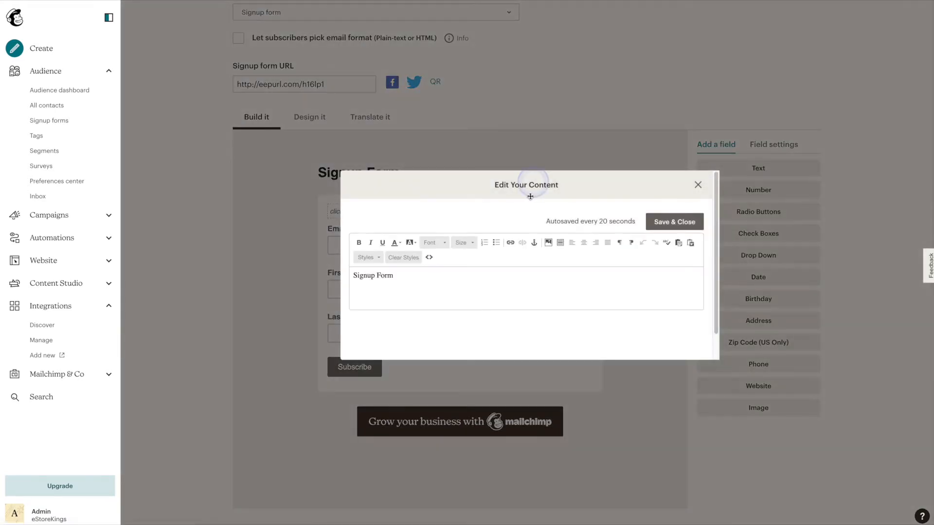
pyautogui.tripleClick(458, 286)
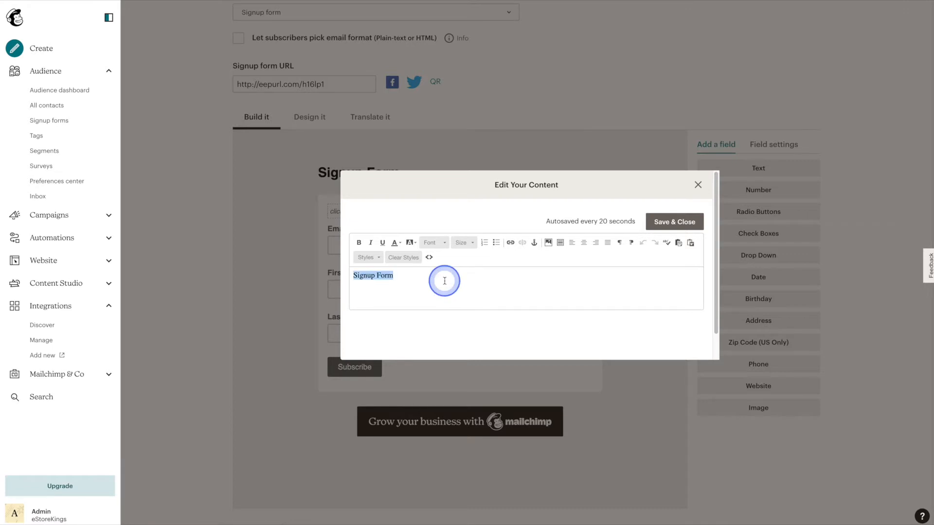
pyautogui.press('Right')
pyautogui.press('BackSpace')
pyautogui.write('the')
pyautogui.click(573, 281)
pyautogui.write('eS')
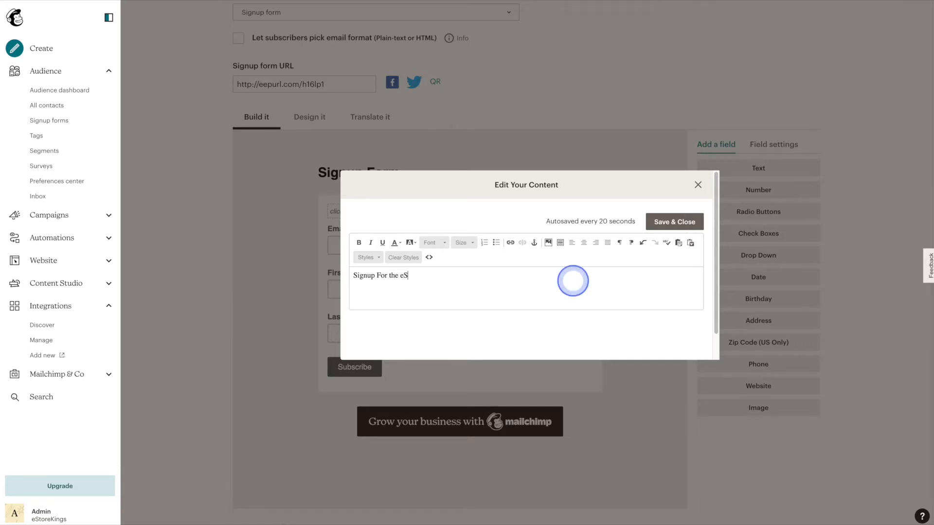
pyautogui.write('toreKings Newsletter')
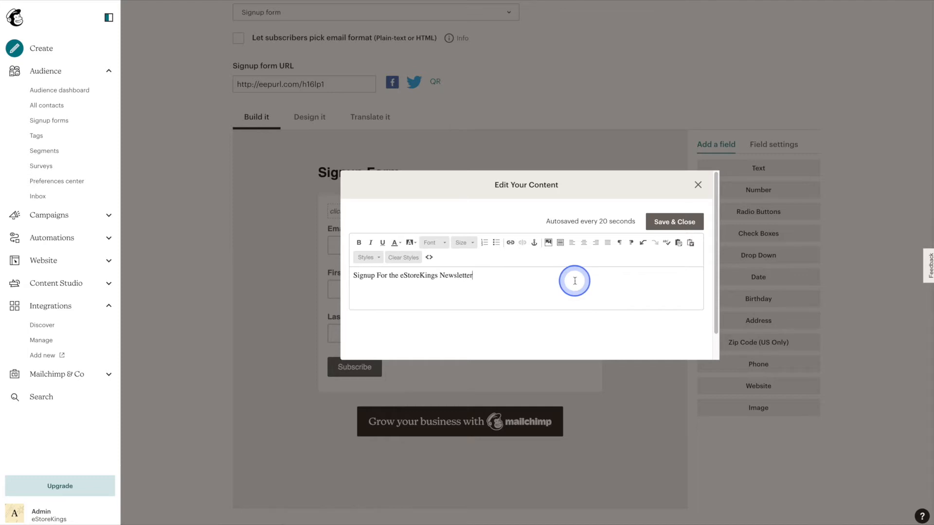
pyautogui.click(659, 227)
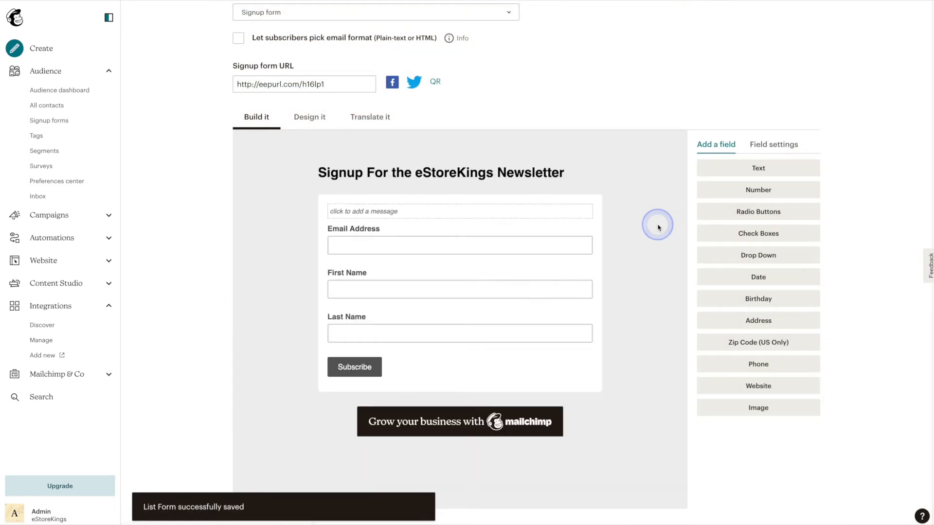
pyautogui.click(645, 233)
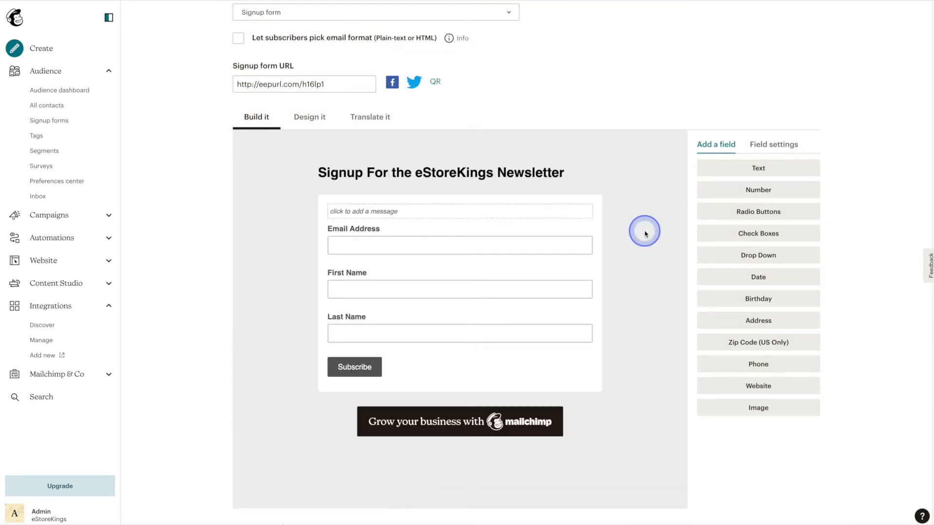
# Step: Choose the black eStoreKings logo from the stored files as the image replacing the form's heading text
pyautogui.moveTo(582, 172)
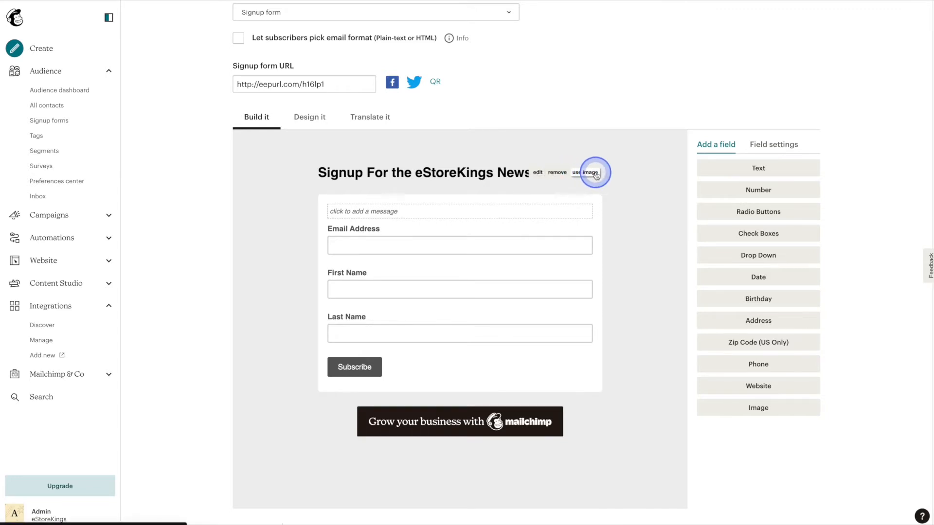
pyautogui.click(595, 174)
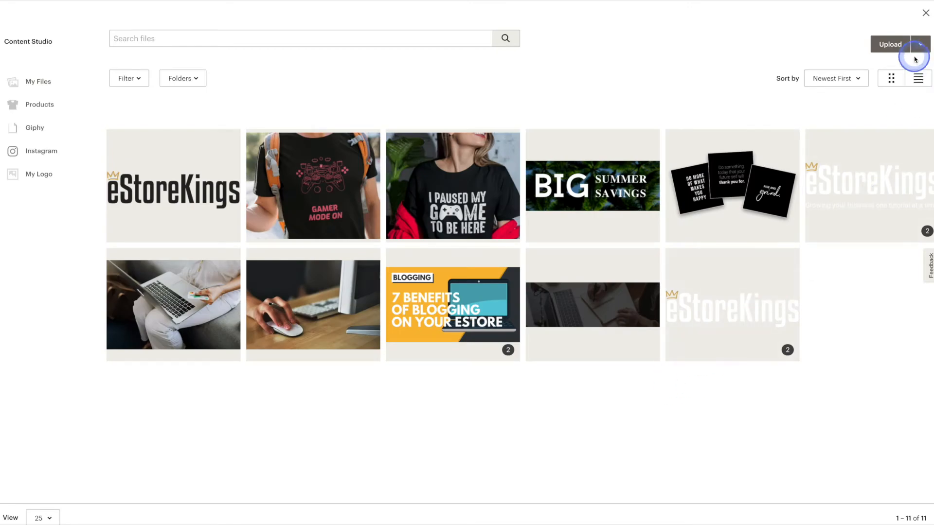
pyautogui.click(901, 49)
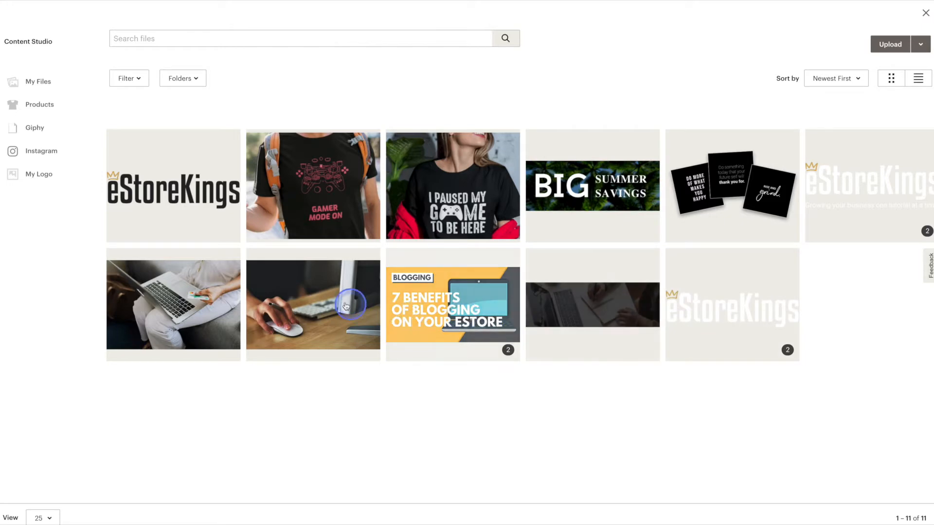
pyautogui.click(184, 181)
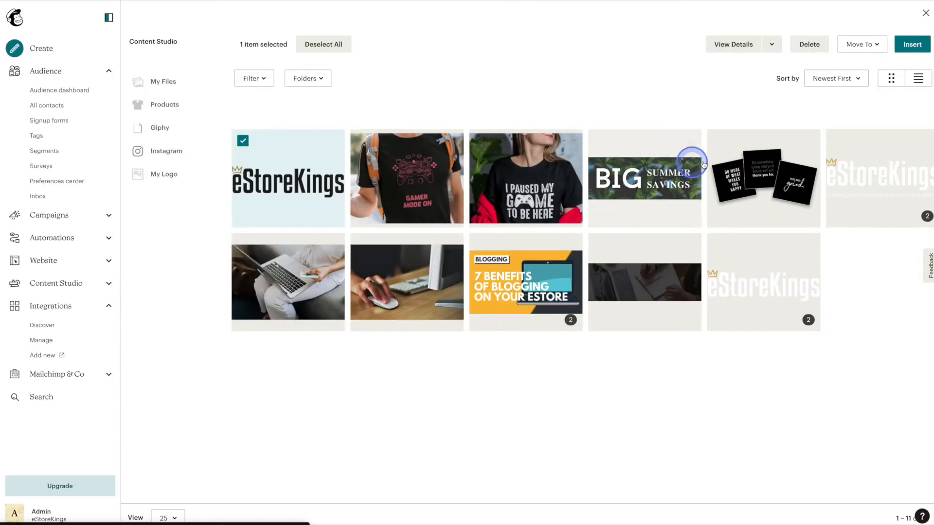
pyautogui.click(904, 45)
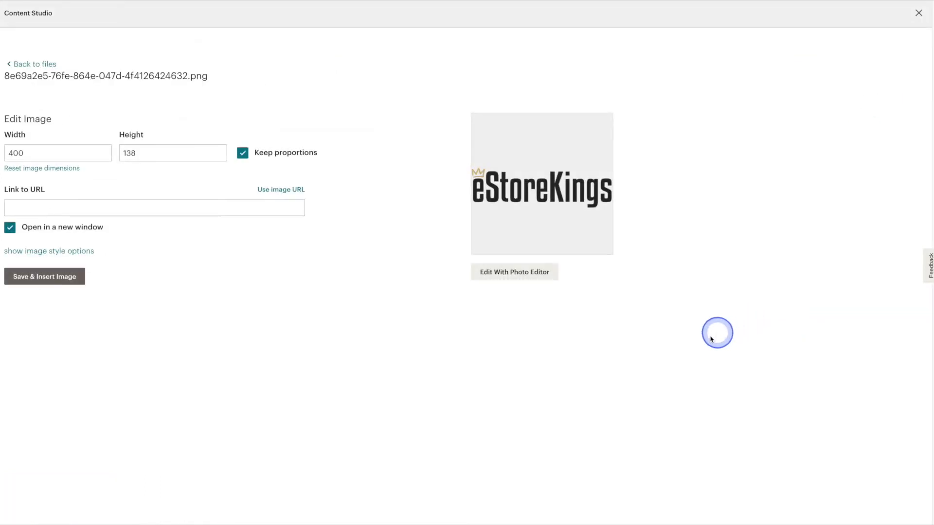
# Step: Set the logo image's width to 180 and its height to 62
pyautogui.click(50, 153)
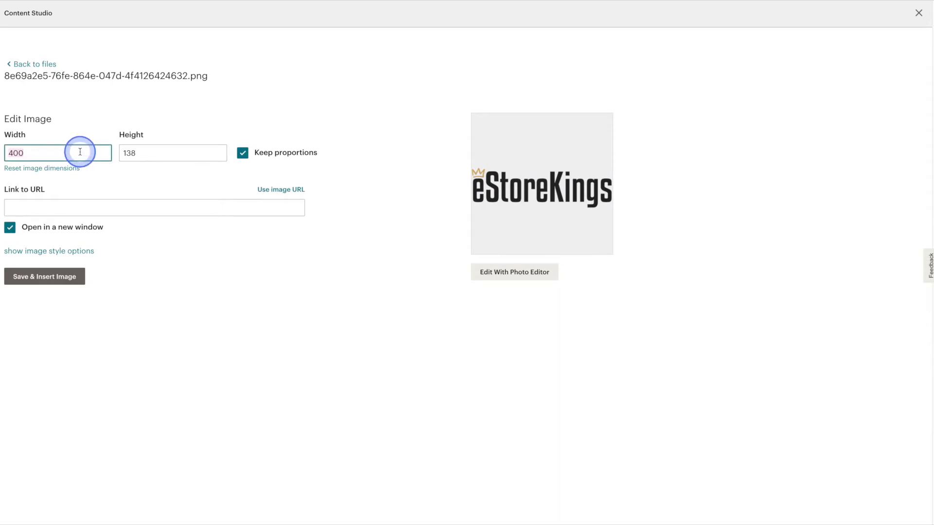
pyautogui.write('180')
pyautogui.doubleClick(146, 153)
pyautogui.write('62')
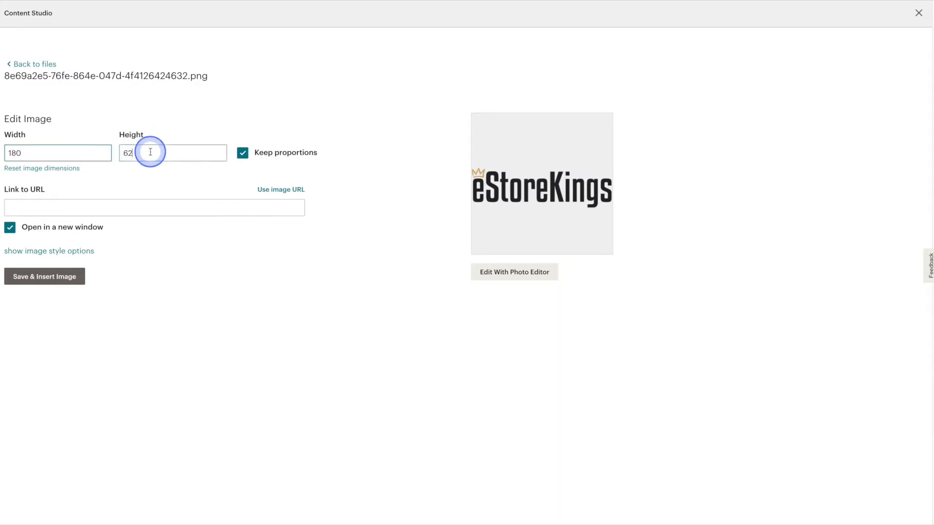
pyautogui.click(289, 208)
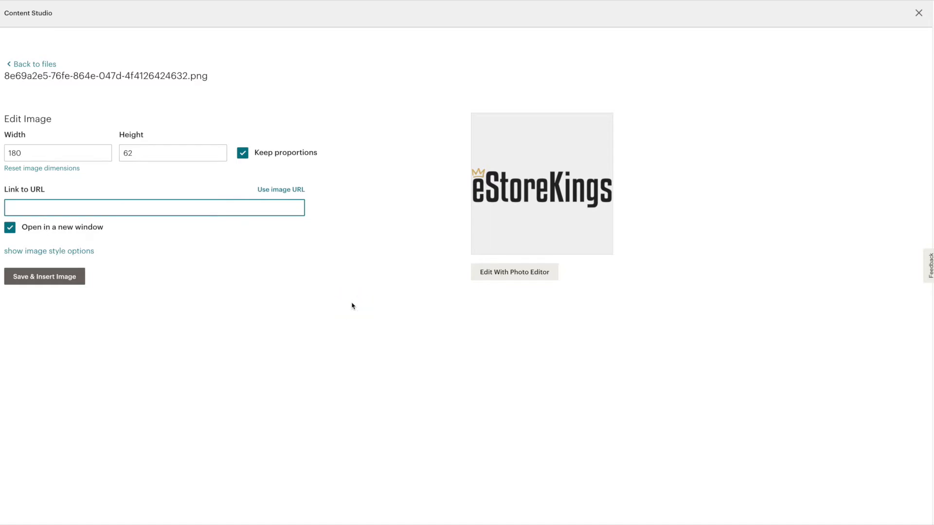
pyautogui.click(162, 207)
pyautogui.write('https://estorekings.com/')
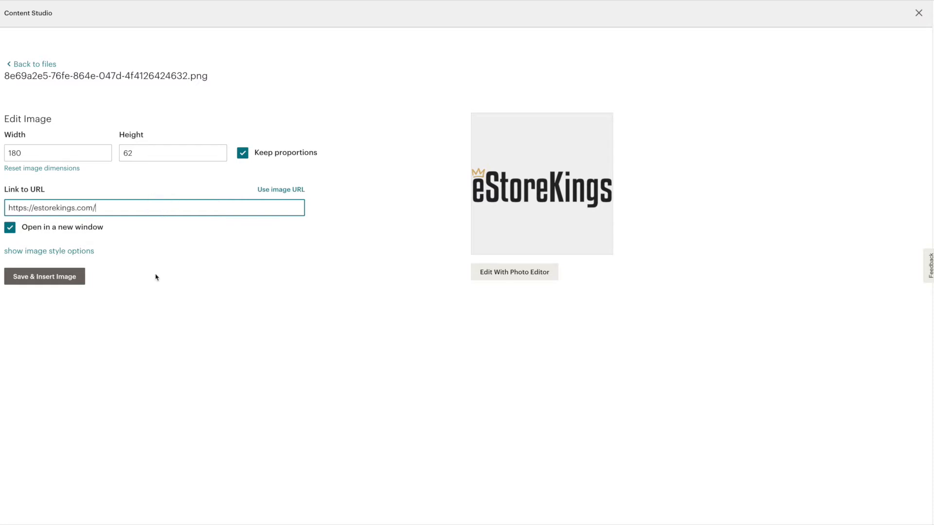
pyautogui.click(10, 228)
pyautogui.click(10, 228)
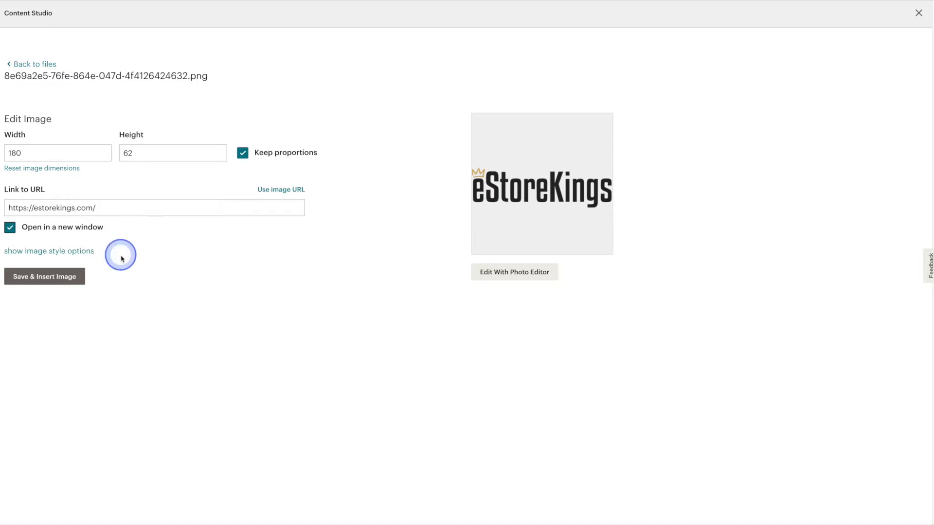
pyautogui.click(81, 277)
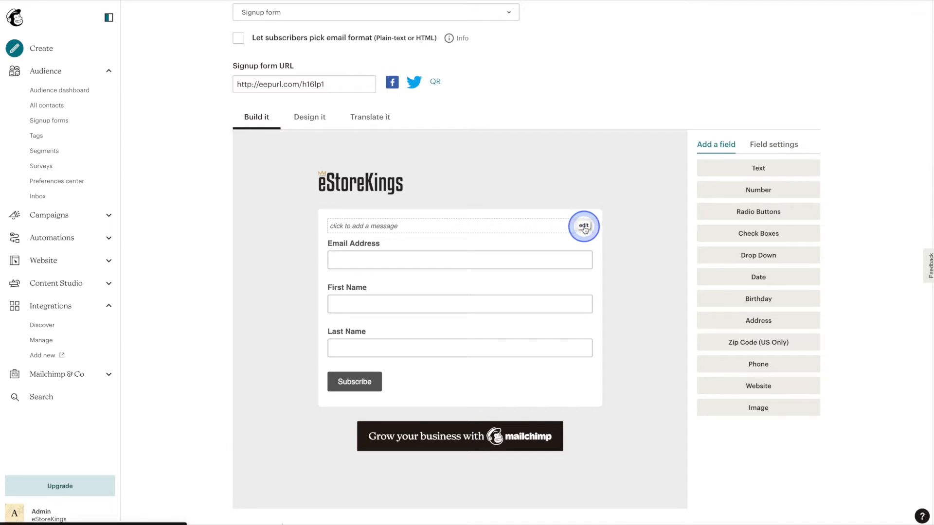
# Step: Write the form message promoting exclusive offers, free resources and the weekly eStoreKings email newsletter with tips and tutorials designed to help you grow your business
pyautogui.click(584, 229)
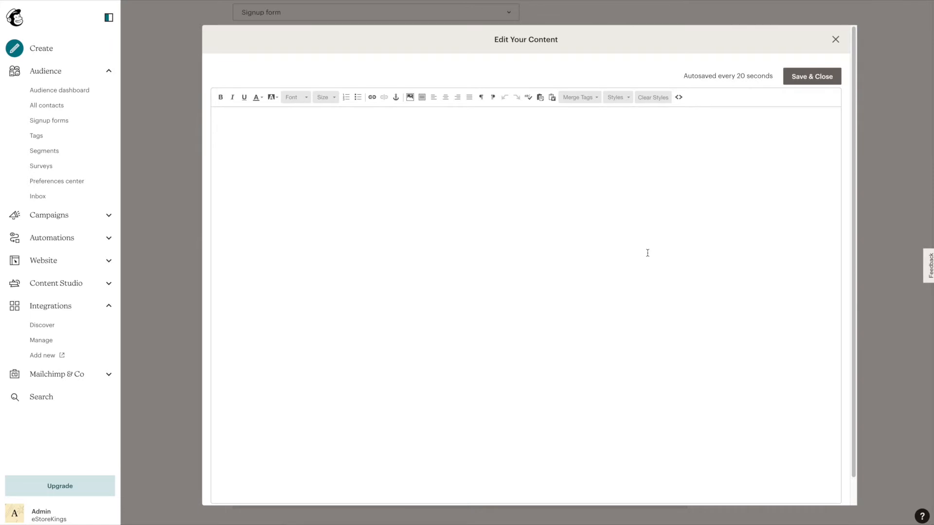
pyautogui.click(647, 253)
pyautogui.write('Signup for exclusive offers, free resources and more!  We send out our eStoreKings email newsletter every week - be sure to signup for tip')
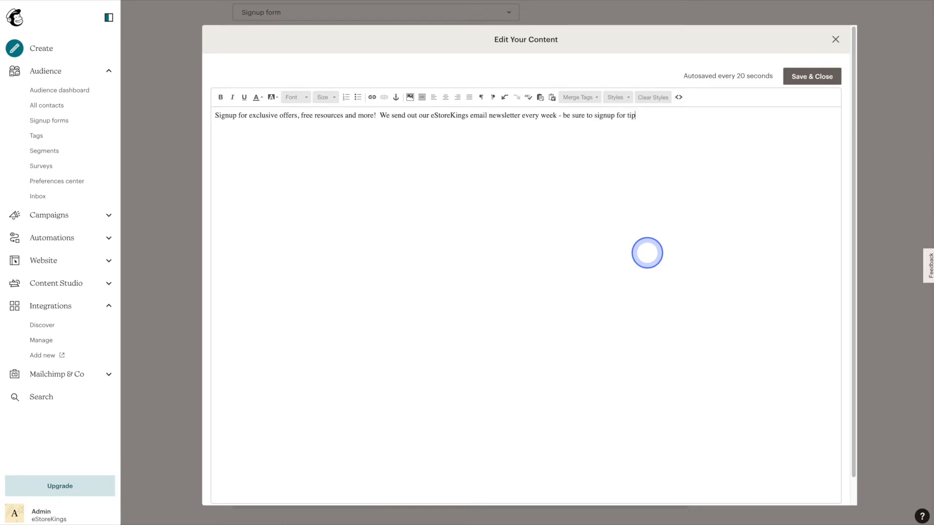
pyautogui.write('s and tutorials designed to help you grow your business.')
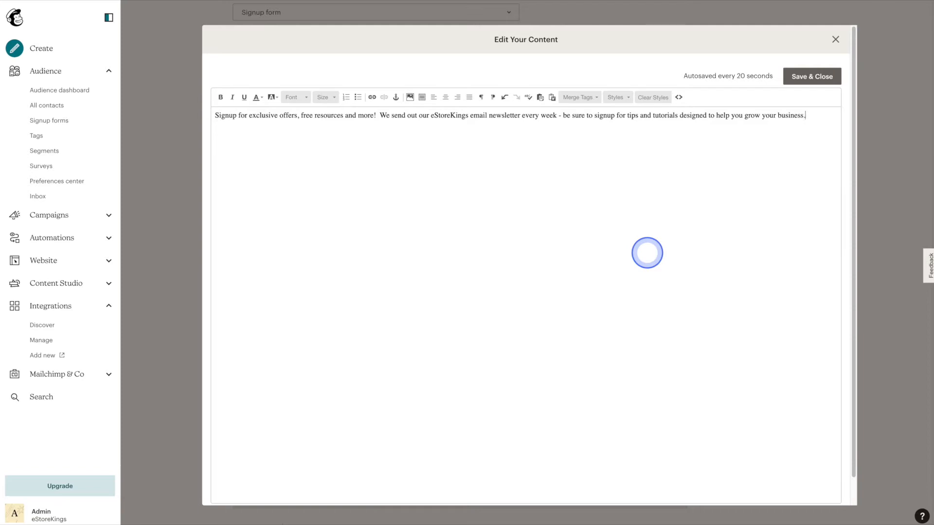
# Step: Make "eStoreKings email newsletter" bold and "grow your business" italic in the message
pyautogui.moveTo(430, 115); pyautogui.dragTo(520, 115)
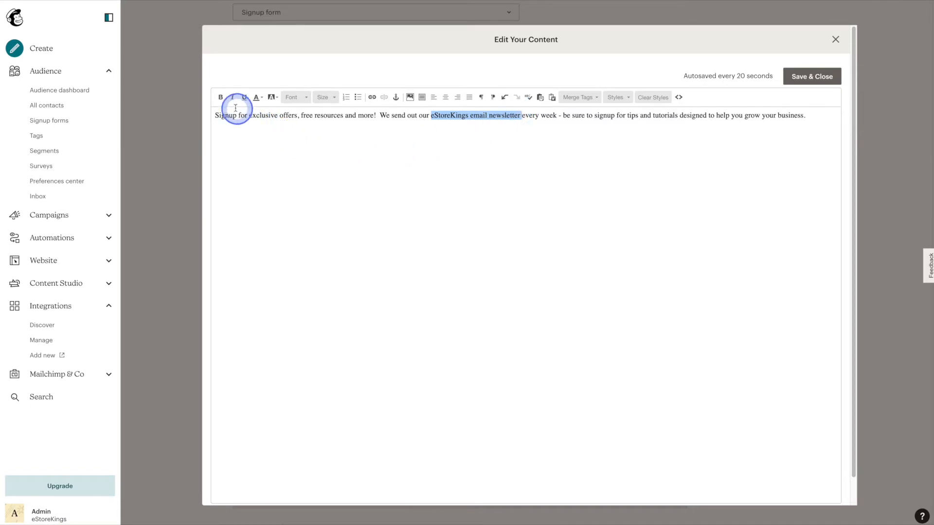
pyautogui.click(220, 97)
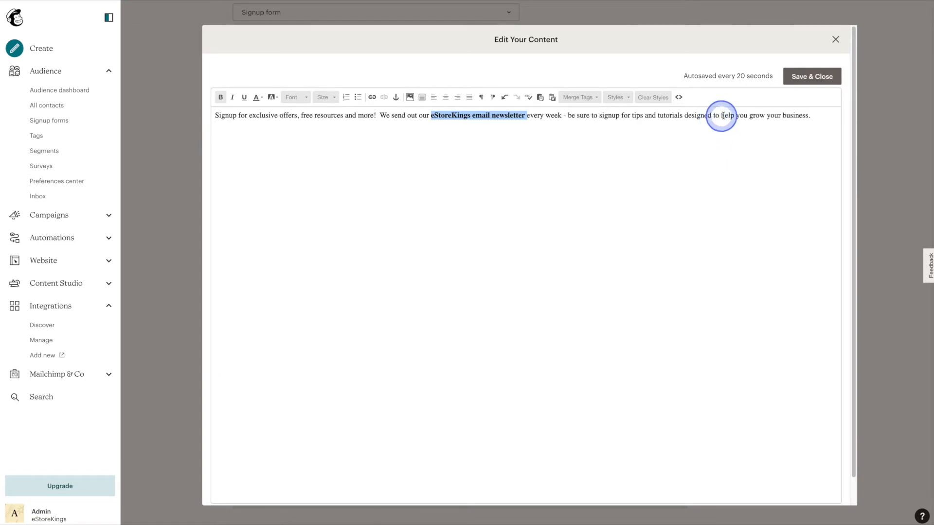
pyautogui.moveTo(750, 115); pyautogui.dragTo(807, 115)
pyautogui.click(232, 98)
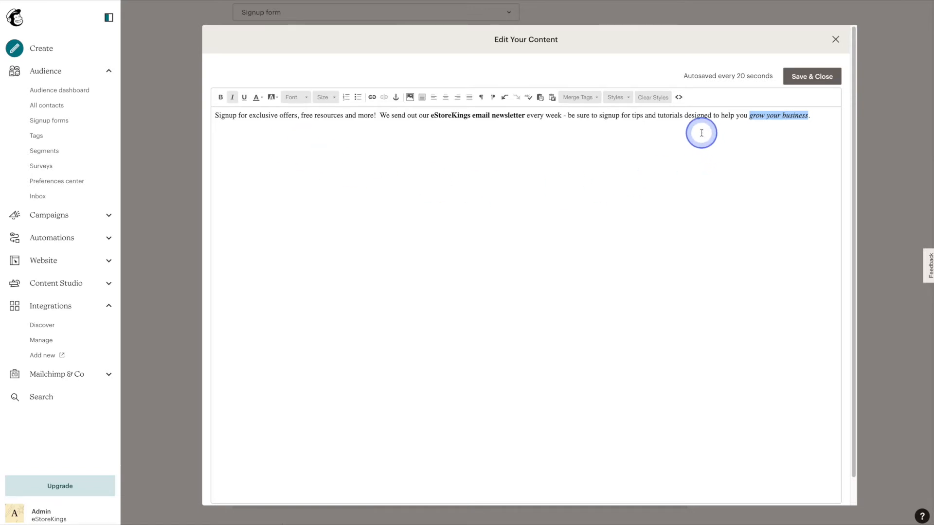
pyautogui.doubleClick(670, 116)
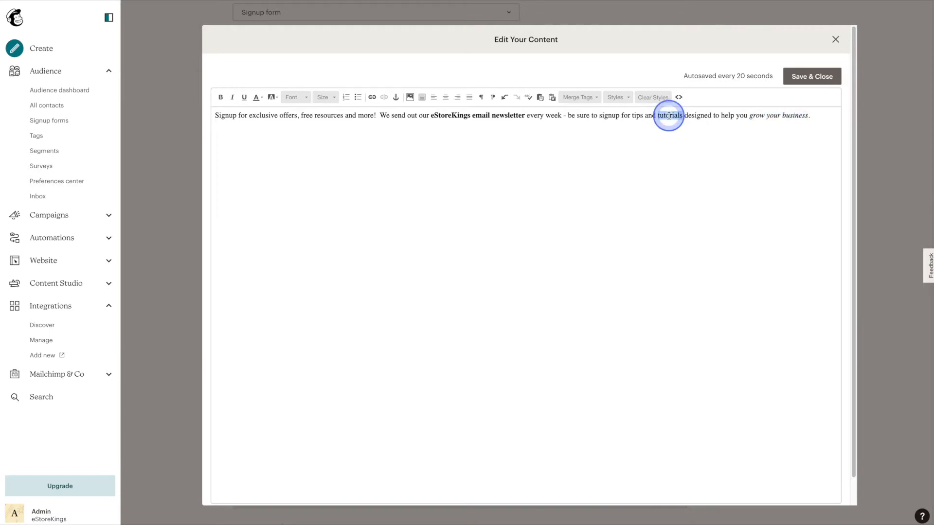
pyautogui.click(692, 146)
pyautogui.click(371, 96)
pyautogui.click(539, 277)
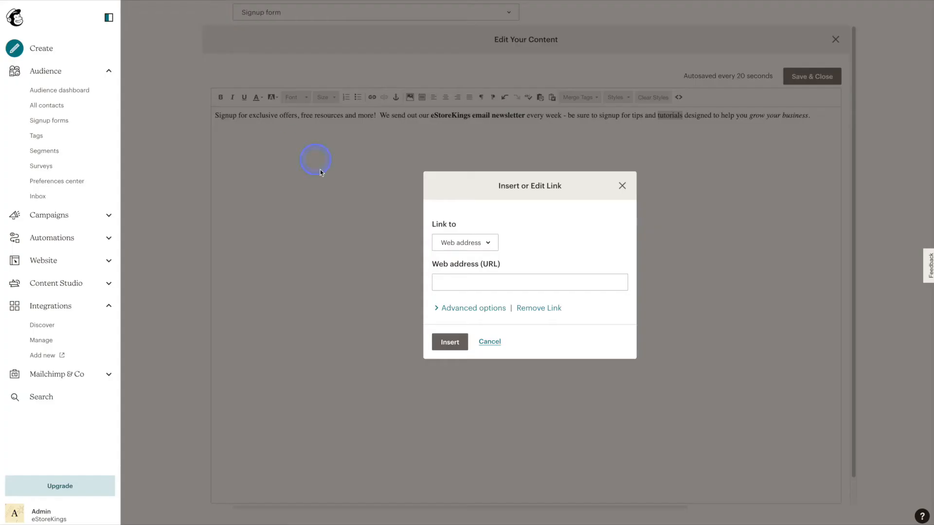
pyautogui.click(479, 282)
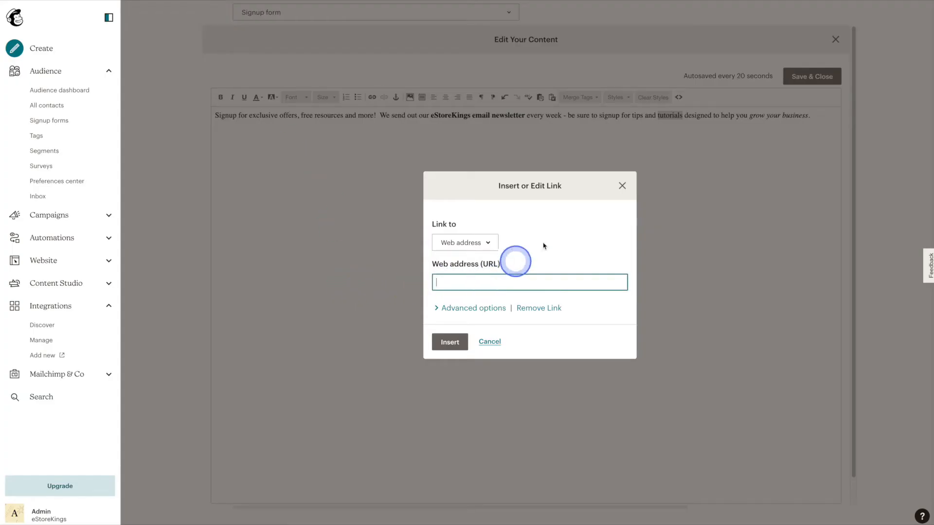
pyautogui.write('https://estorekings.com/all-tutorials/')
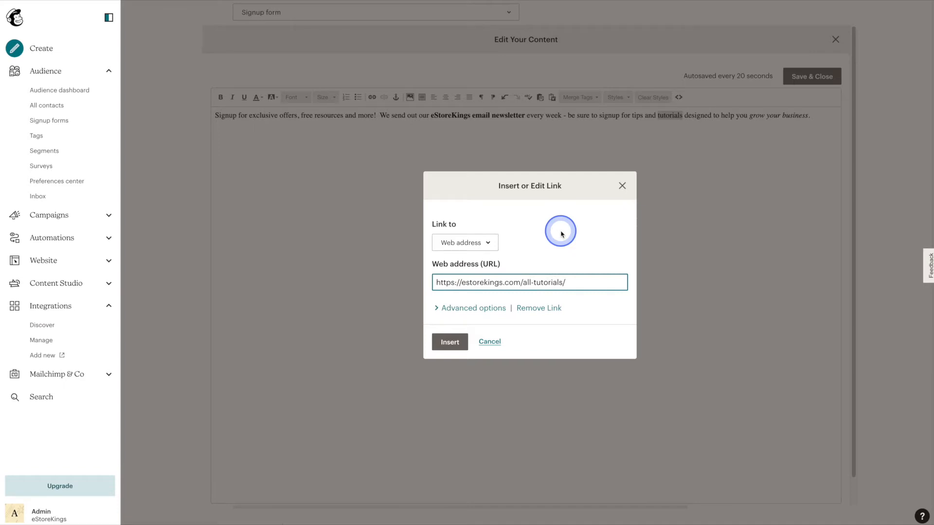
pyautogui.click(489, 245)
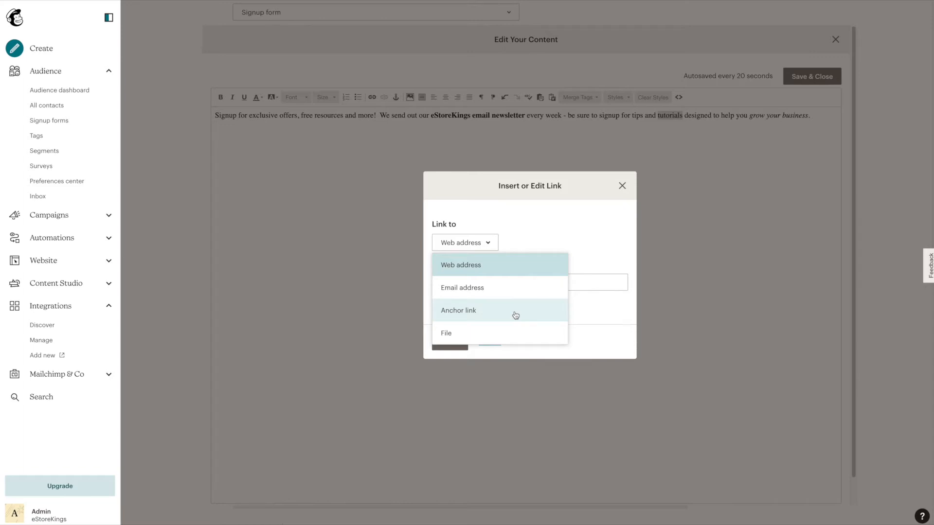
pyautogui.click(514, 334)
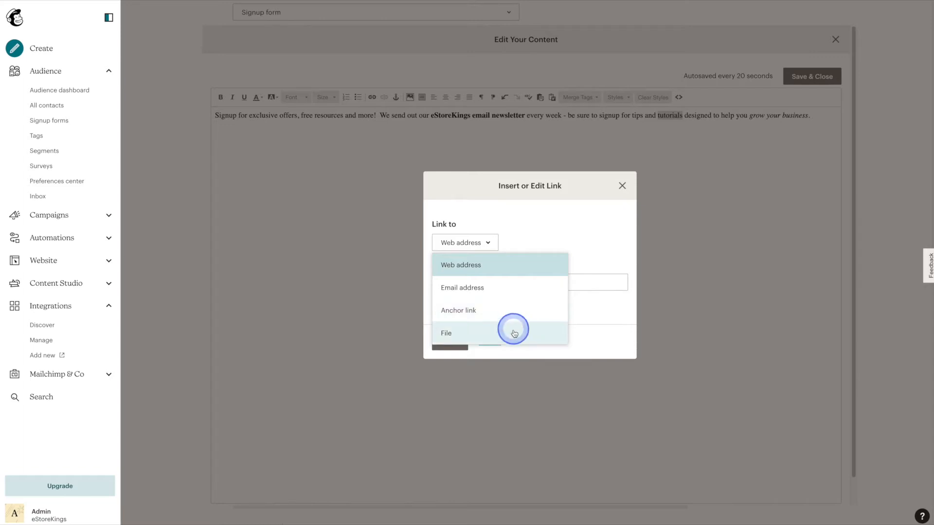
pyautogui.click(601, 249)
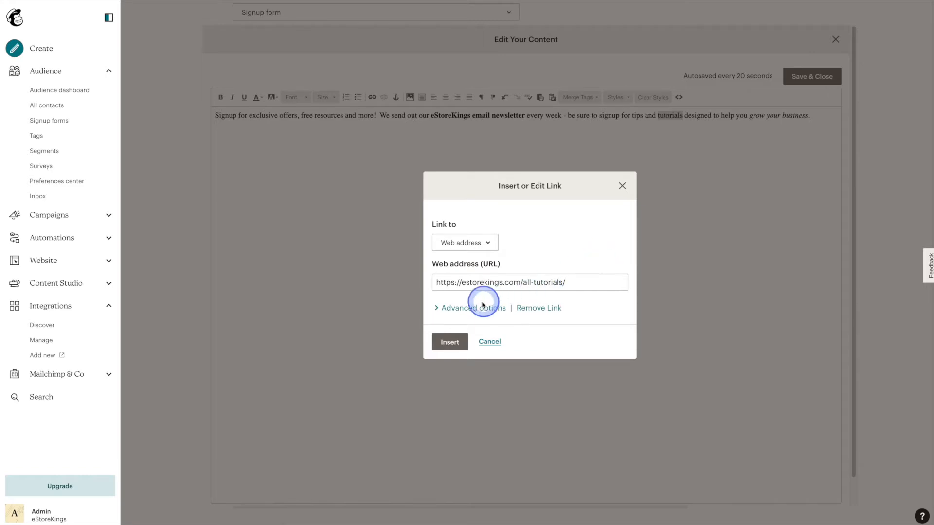
# Step: Give the link the title attribute "eStoreKings Tutorials", insert it, and save the form message
pyautogui.click(435, 309)
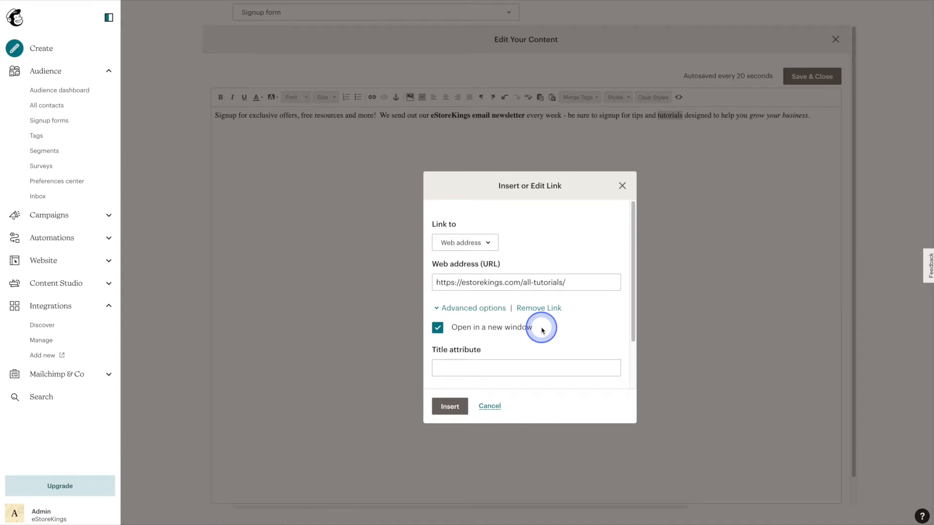
pyautogui.click(553, 366)
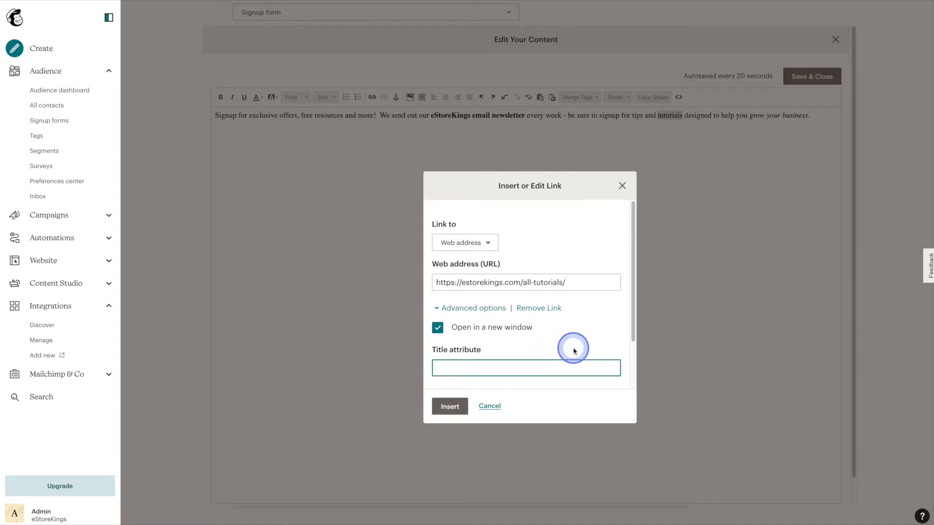
pyautogui.write('e')
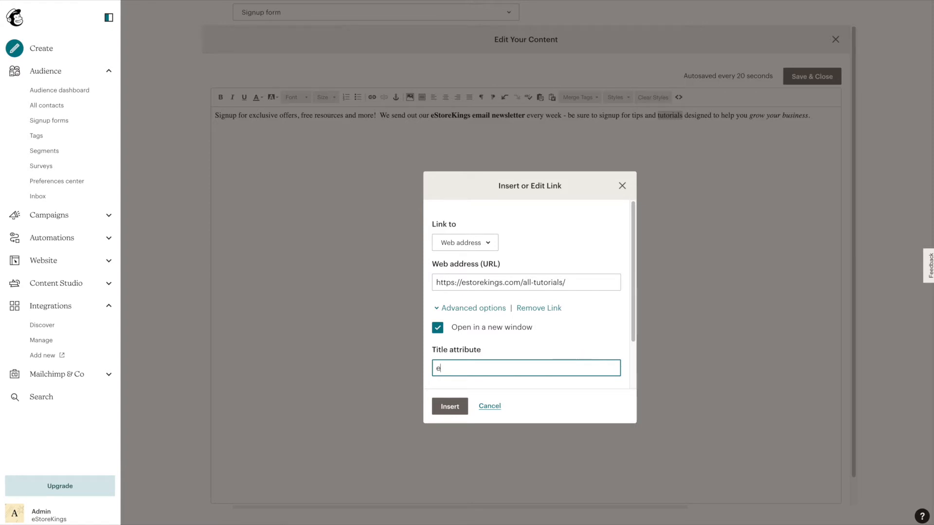
pyautogui.write('StoreKings Tutorials')
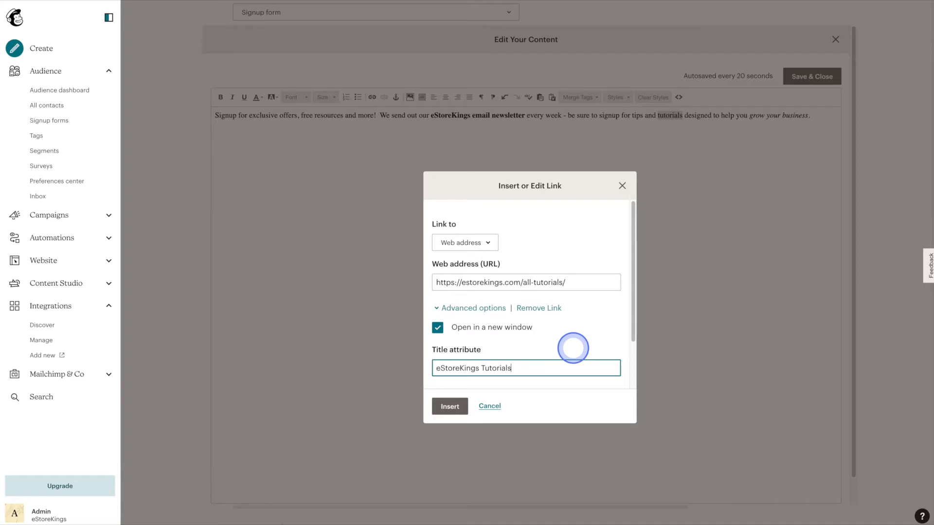
pyautogui.click(462, 407)
pyautogui.click(709, 346)
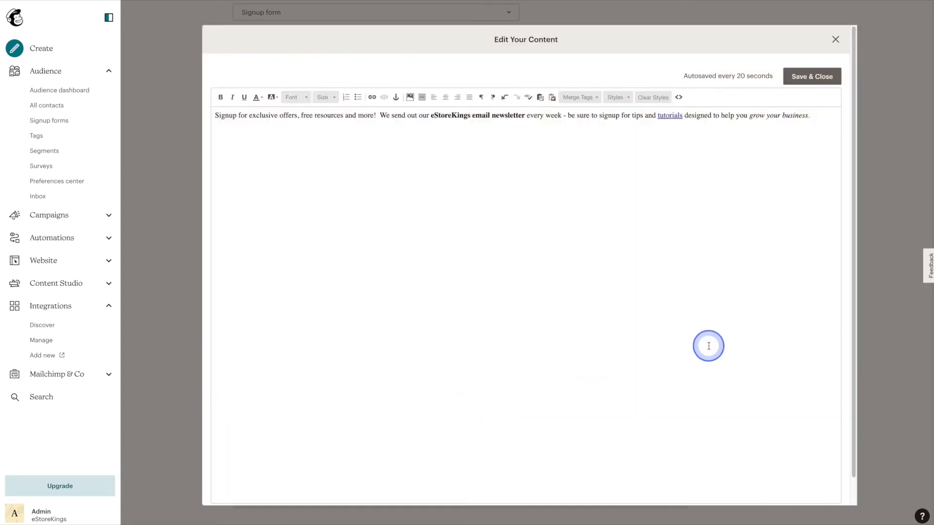
pyautogui.click(789, 78)
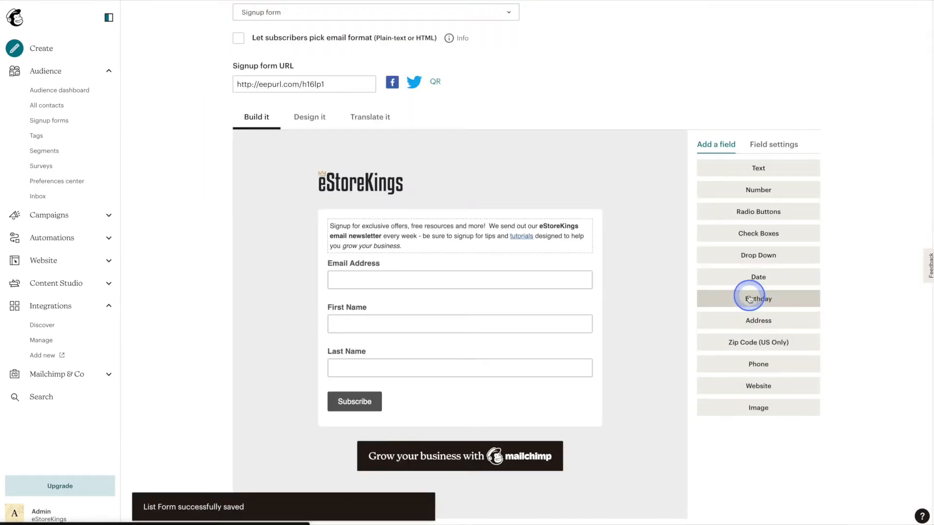
# Step: Add the help text "Please enter your email address." to the Email Address field and save the field
pyautogui.click(429, 268)
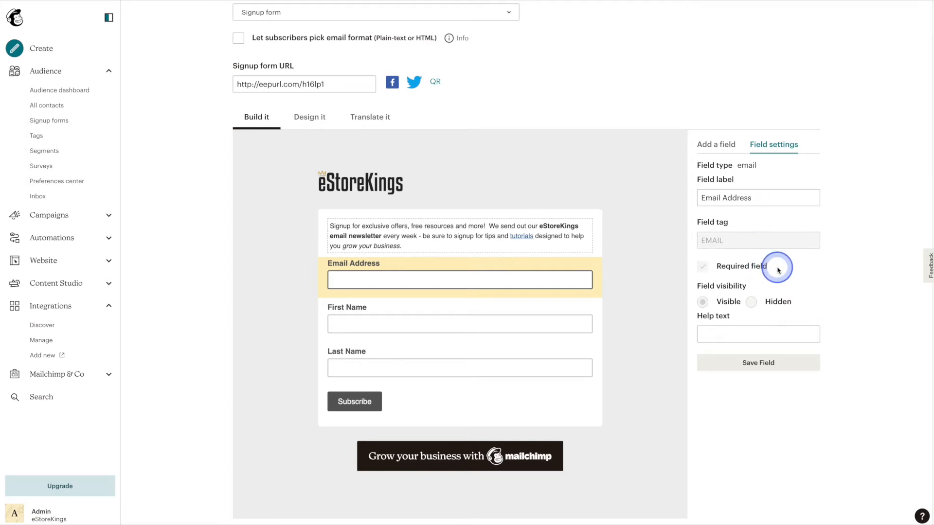
pyautogui.click(792, 334)
pyautogui.write('Please enter y')
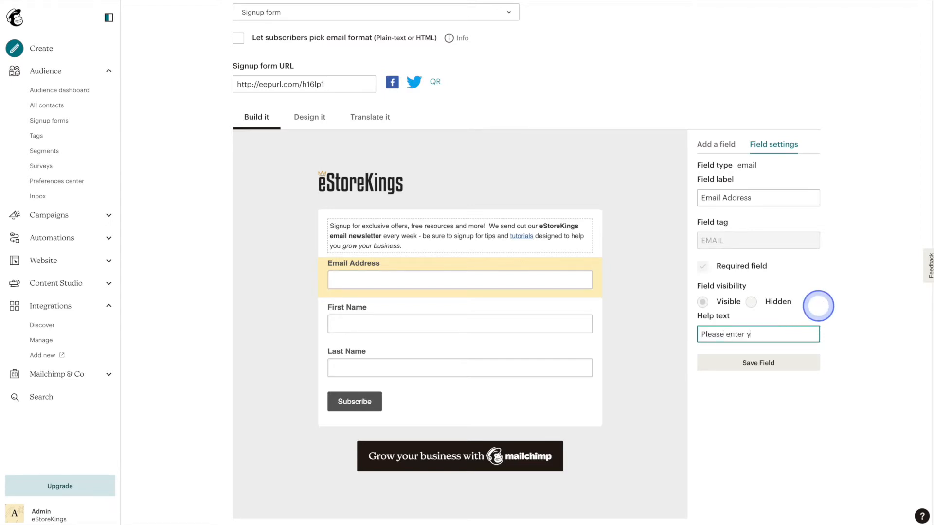
pyautogui.write('our email address.')
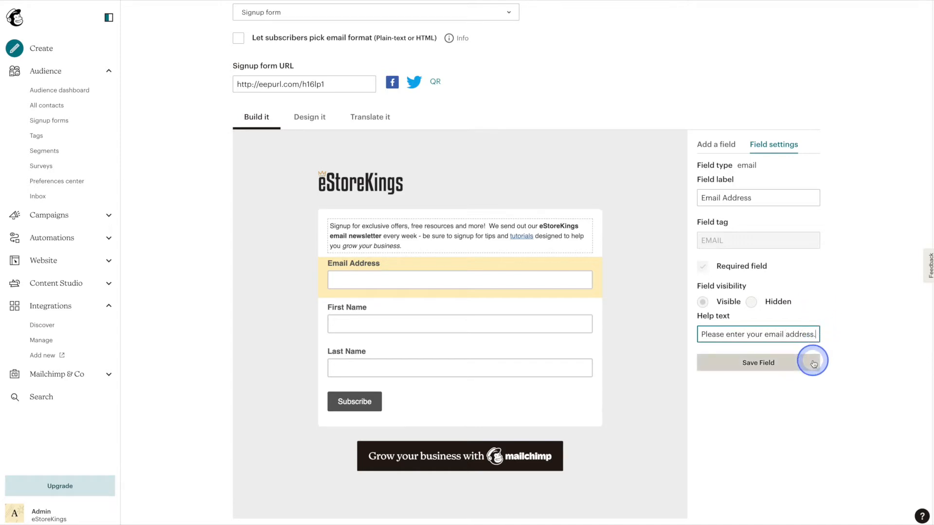
pyautogui.click(813, 363)
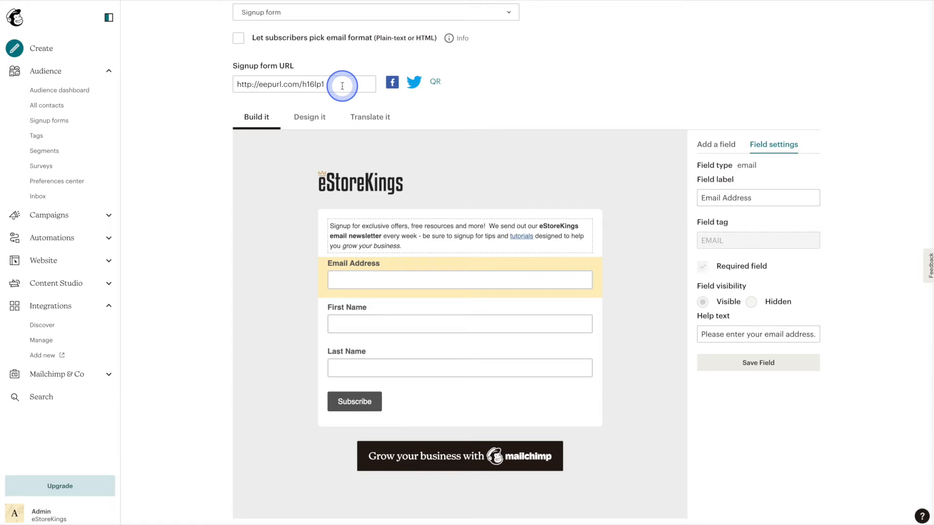
# Step: Reload the live signup form and check the bold and italic formatting of its message
pyautogui.click(195, 1)
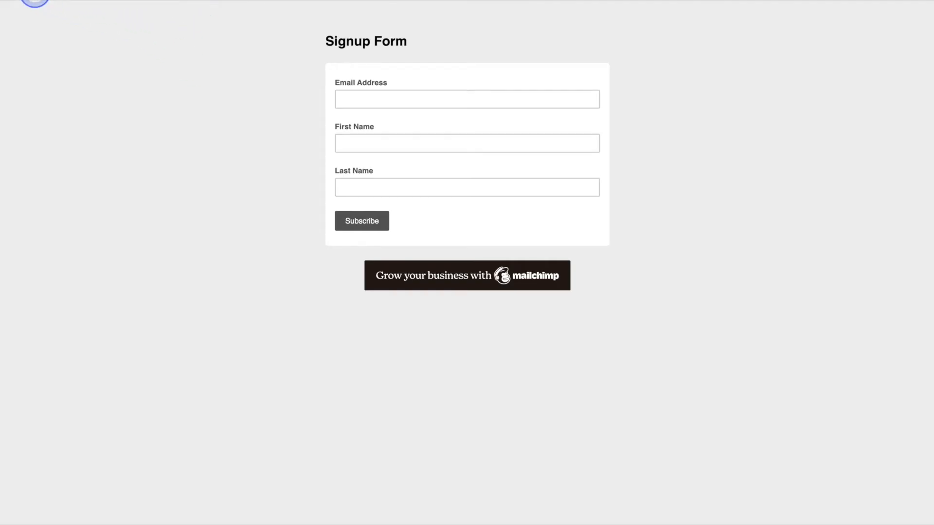
pyautogui.click(35, 0)
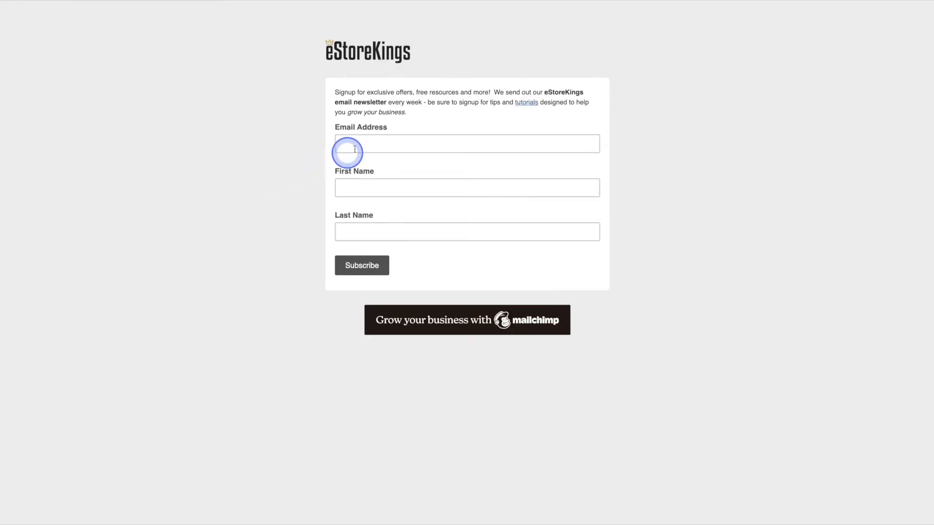
pyautogui.doubleClick(563, 92)
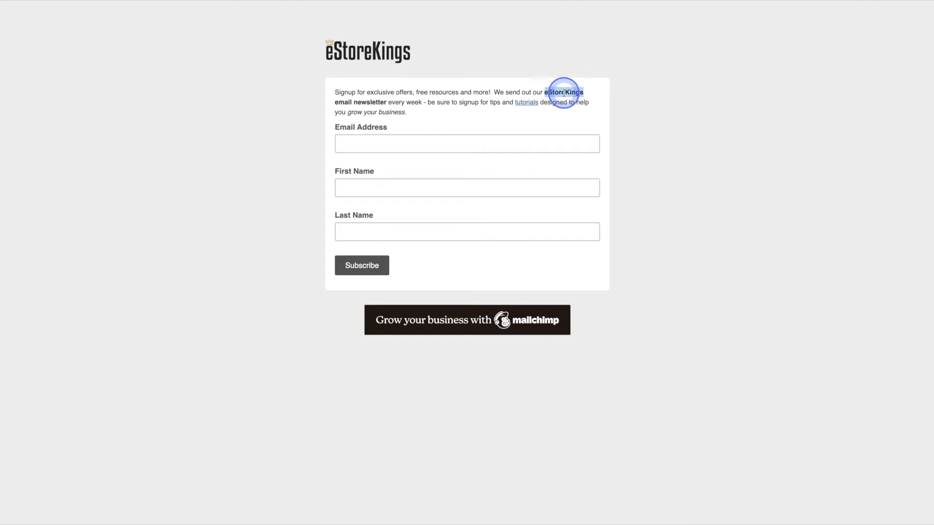
pyautogui.click(372, 114)
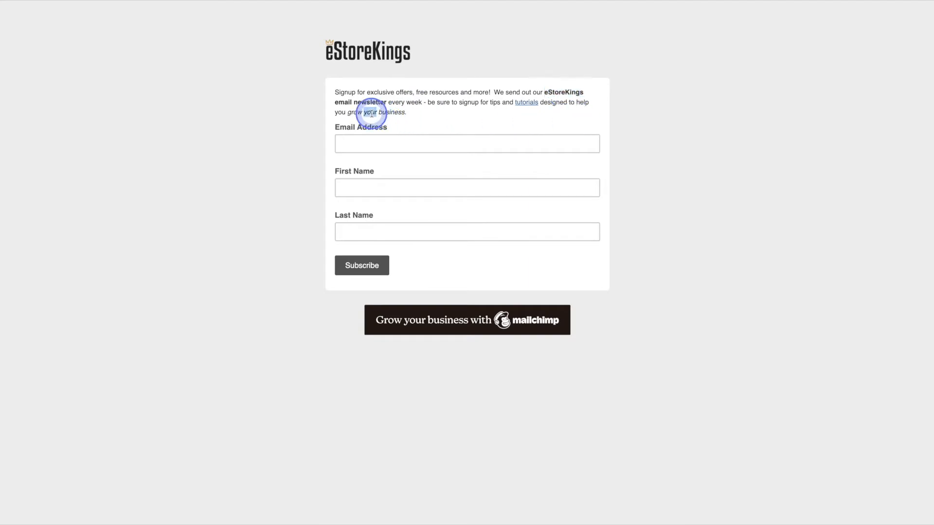
# Step: Test the tutorials link and the Email Address help text on the live form, and return to the form builder
pyautogui.click(524, 105)
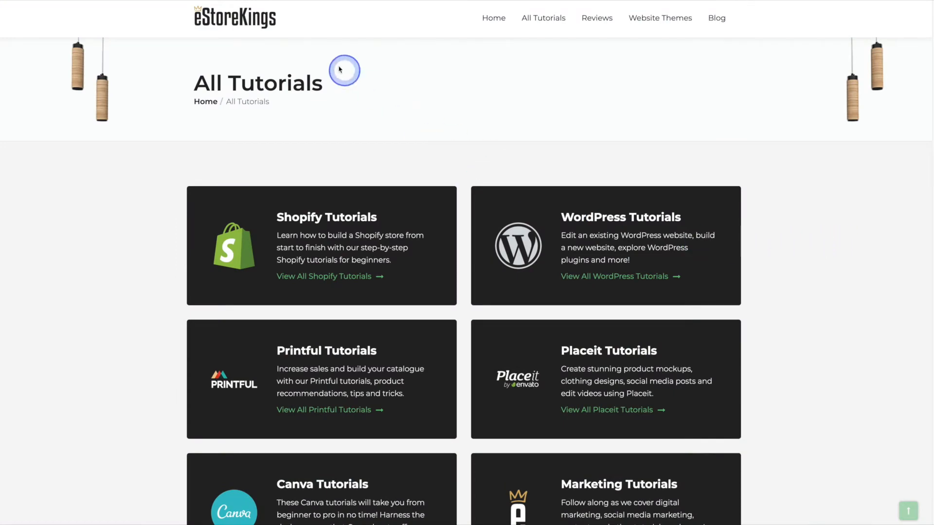
pyautogui.click(233, 0)
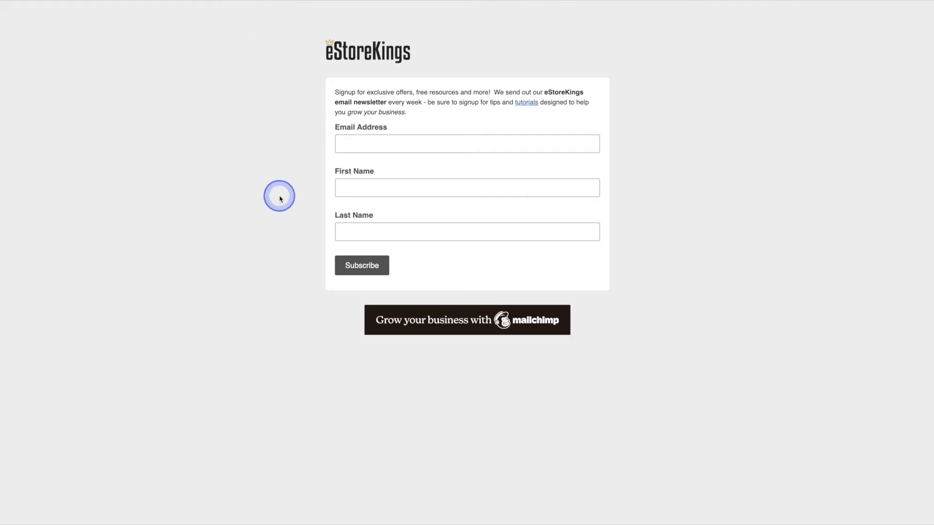
pyautogui.click(368, 142)
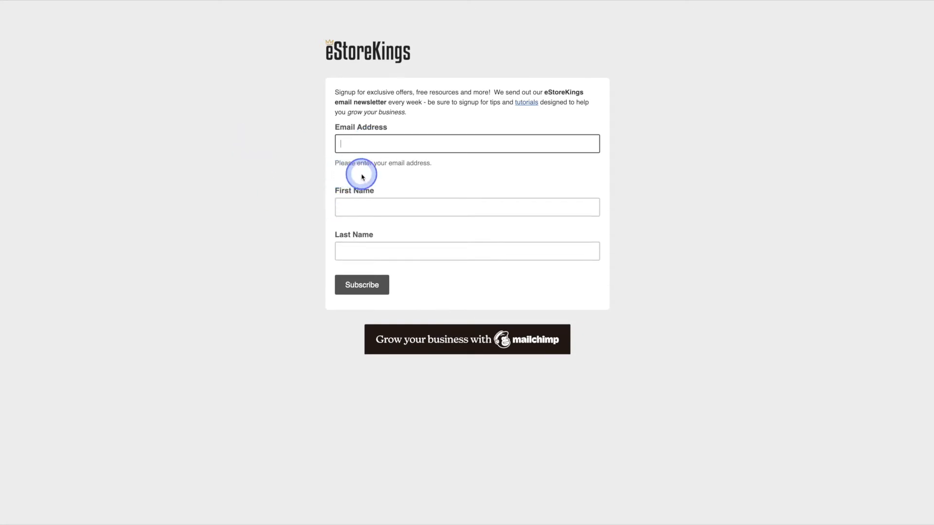
pyautogui.click(232, 174)
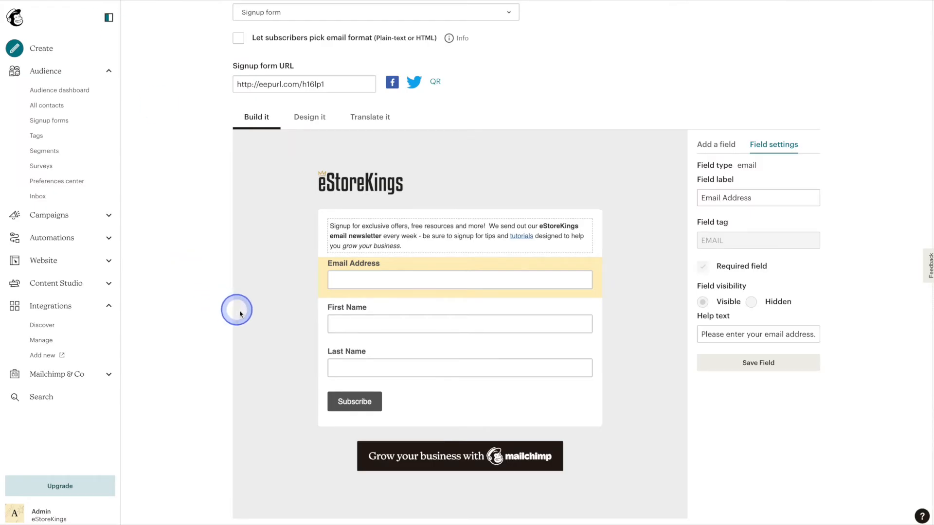
# Step: Open the First Name field's settings and switch its required option on and back off
pyautogui.click(322, 324)
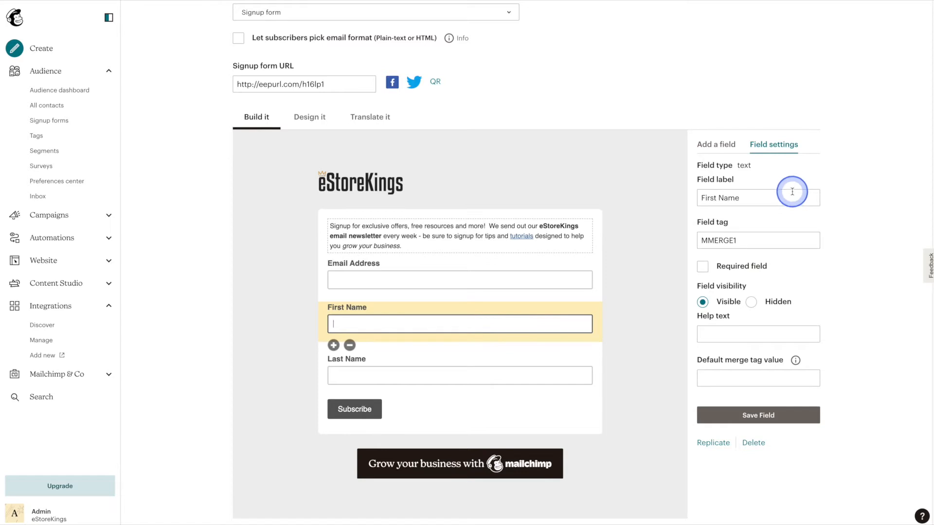
pyautogui.tripleClick(774, 198)
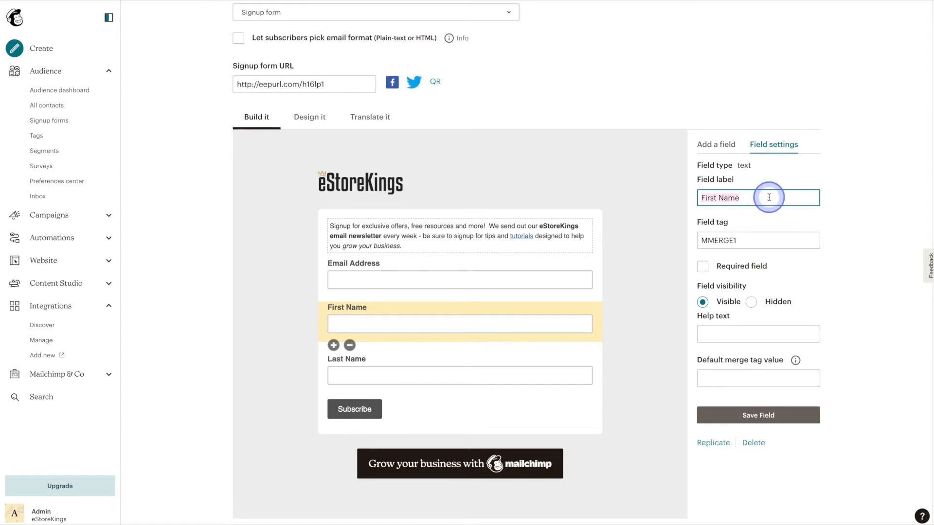
pyautogui.tripleClick(768, 198)
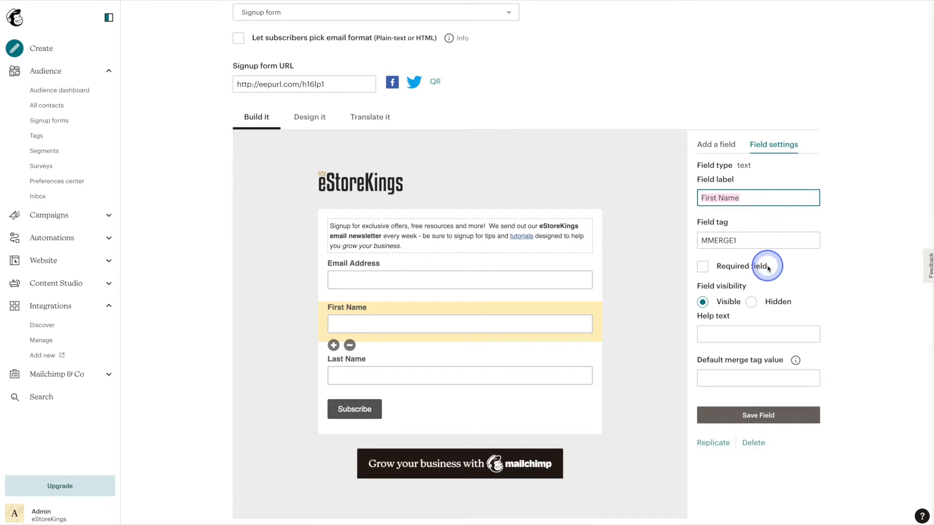
pyautogui.click(740, 267)
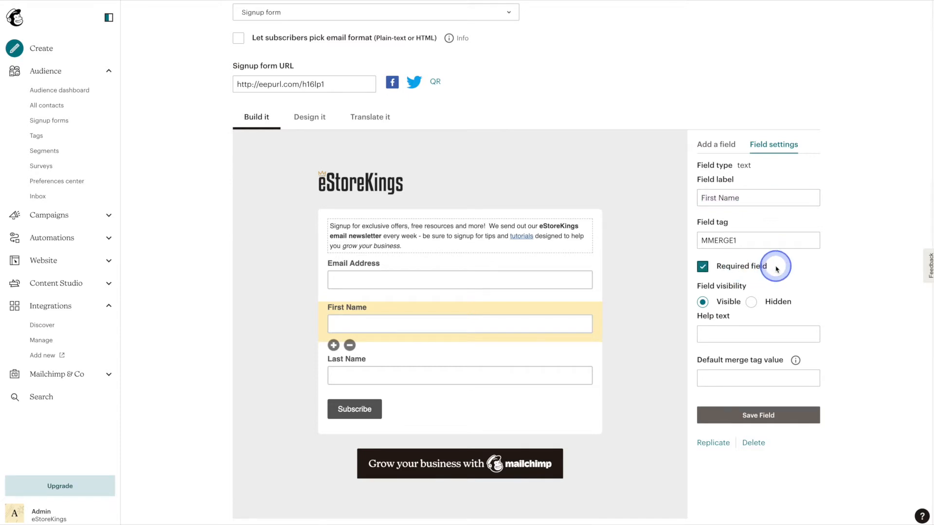
pyautogui.click(759, 267)
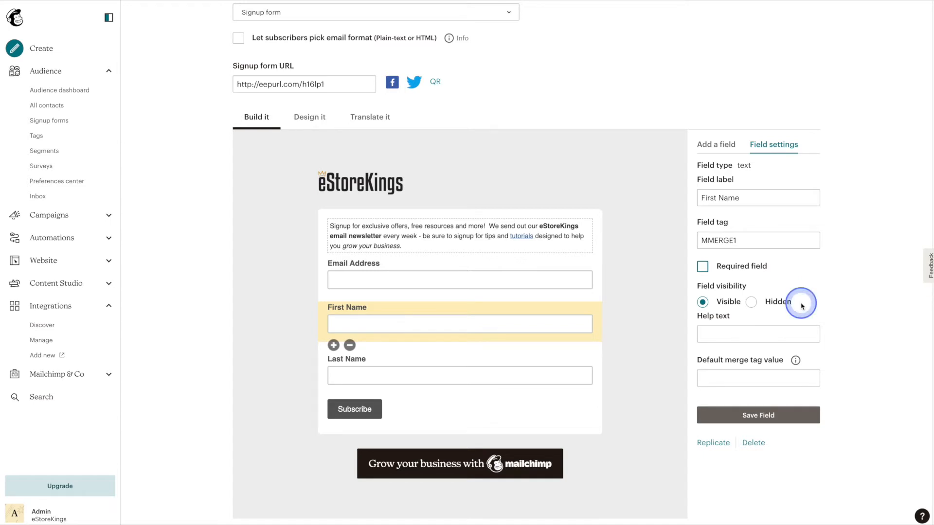
# Step: Set the First Name field's help text to "Add your first name so we can get to know you better"
pyautogui.click(803, 334)
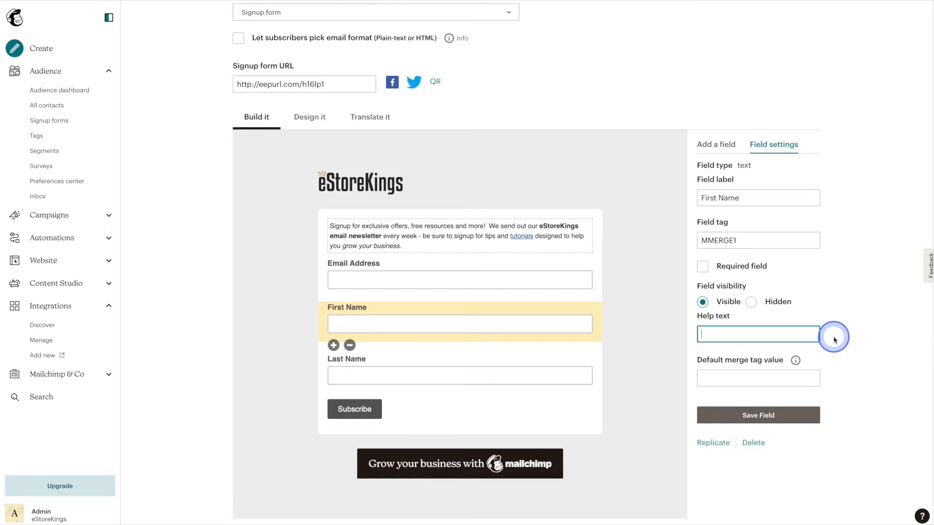
pyautogui.write('Ad')
pyautogui.write('d your fir')
pyautogui.write('st name so we can g')
pyautogui.write('et to know you')
pyautogui.write(' better')
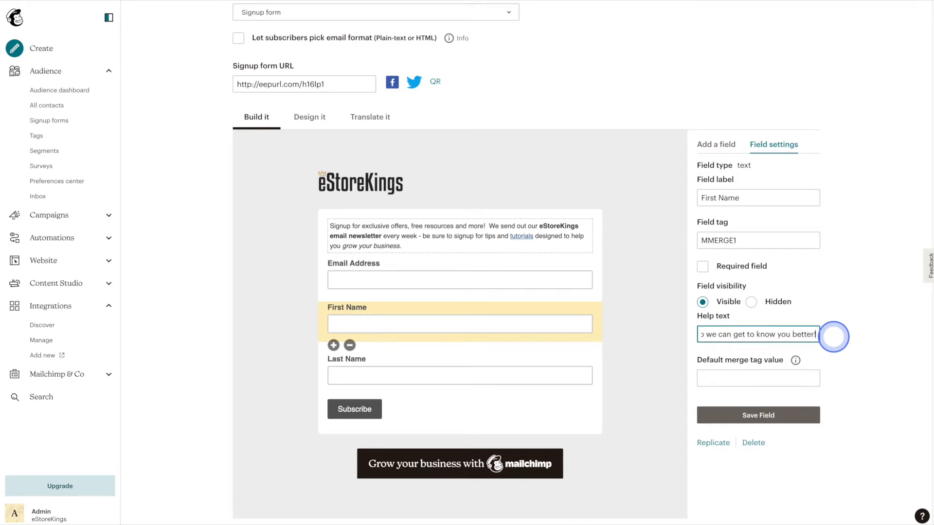
pyautogui.click(833, 336)
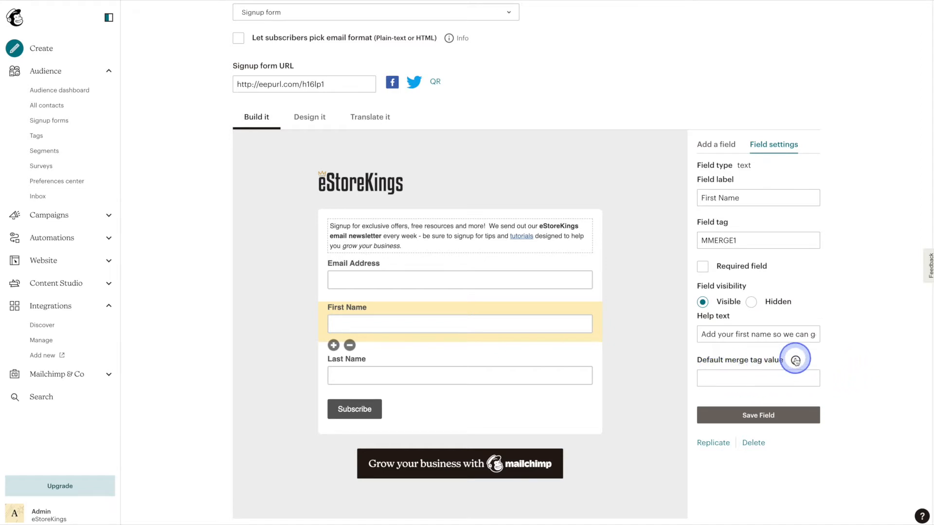
# Step: Set the First Name field's default merge tag value to "Friend" and save the field
pyautogui.moveTo(795, 360)
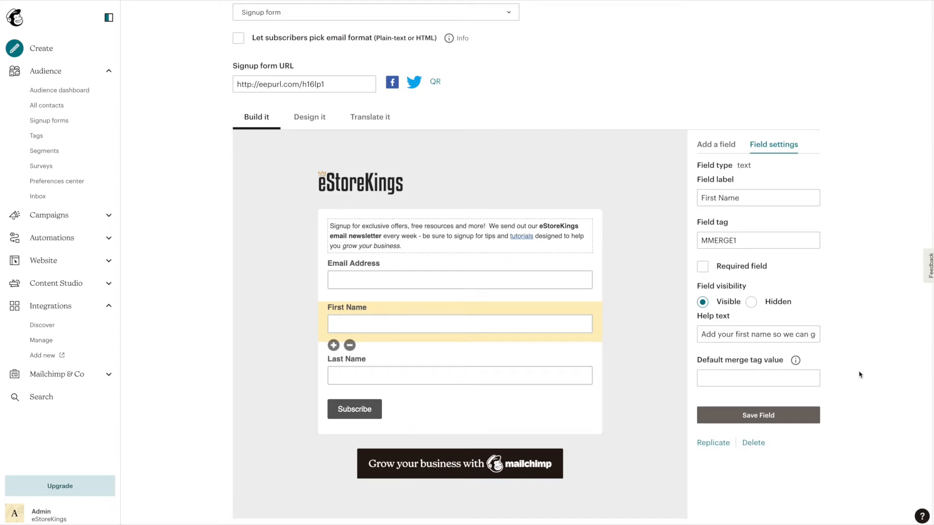
pyautogui.click(810, 377)
pyautogui.write('Friend')
pyautogui.click(841, 377)
pyautogui.click(798, 416)
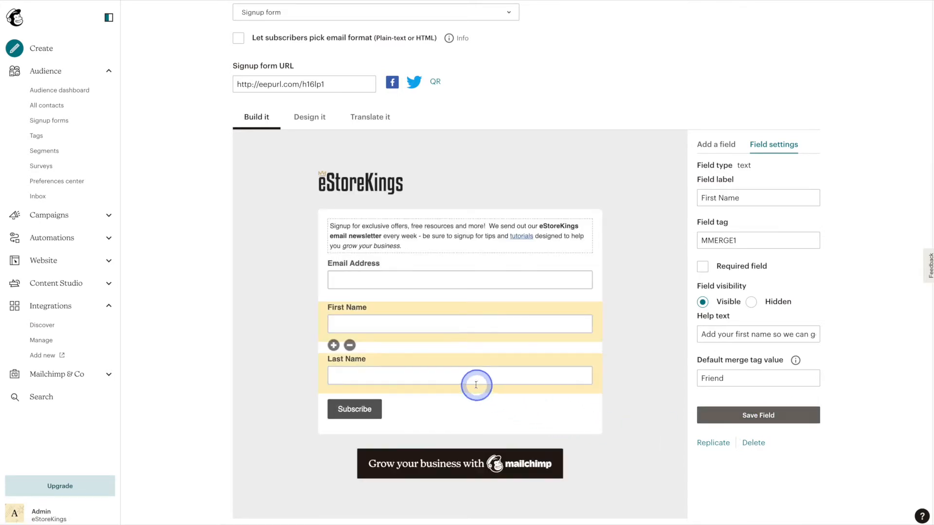
# Step: Set the Last Name field's visibility to Hidden and save the field
pyautogui.click(383, 364)
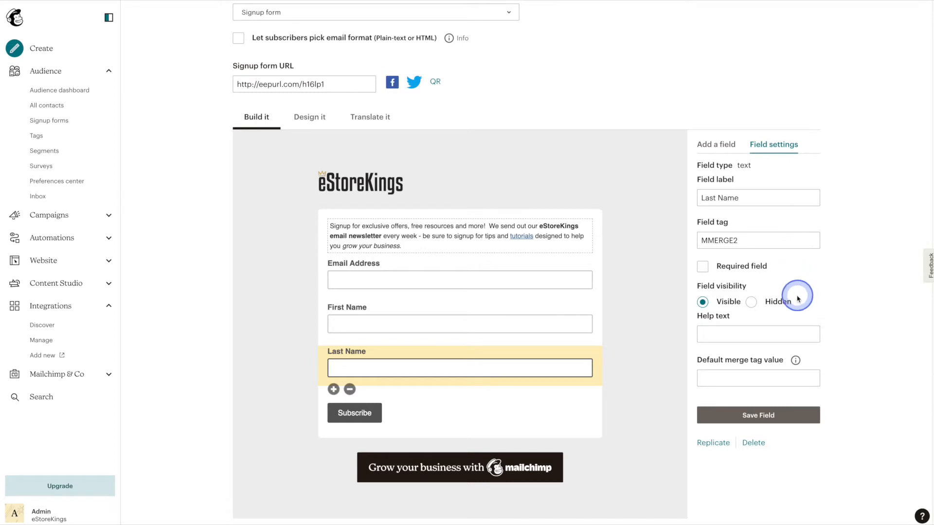
pyautogui.click(751, 302)
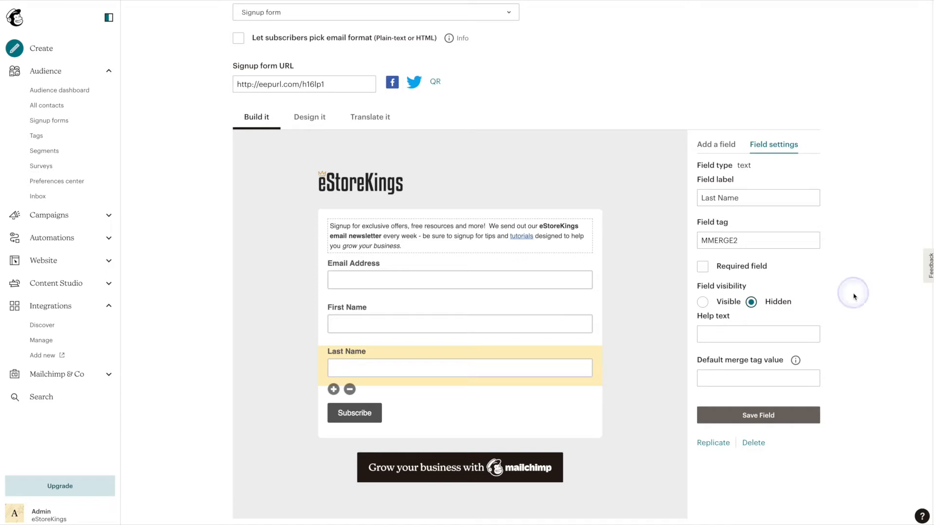
pyautogui.click(854, 334)
pyautogui.click(817, 416)
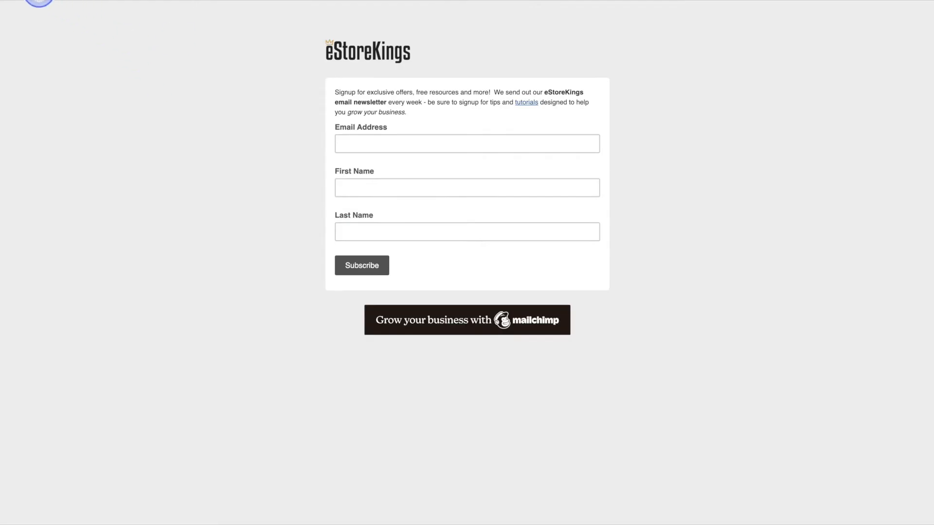
# Step: Reload the live signup form to check the Last Name field's visibility and the First Name field's help text
pyautogui.click(38, 0)
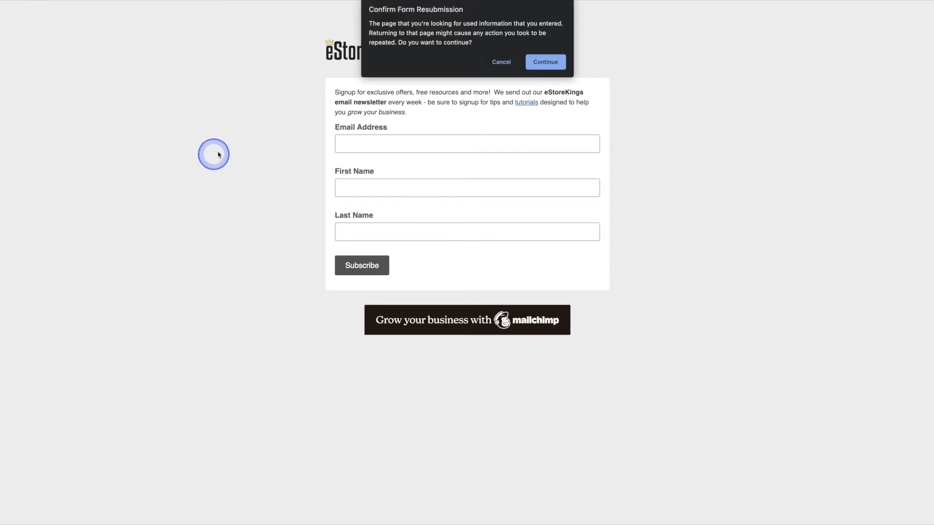
pyautogui.click(539, 65)
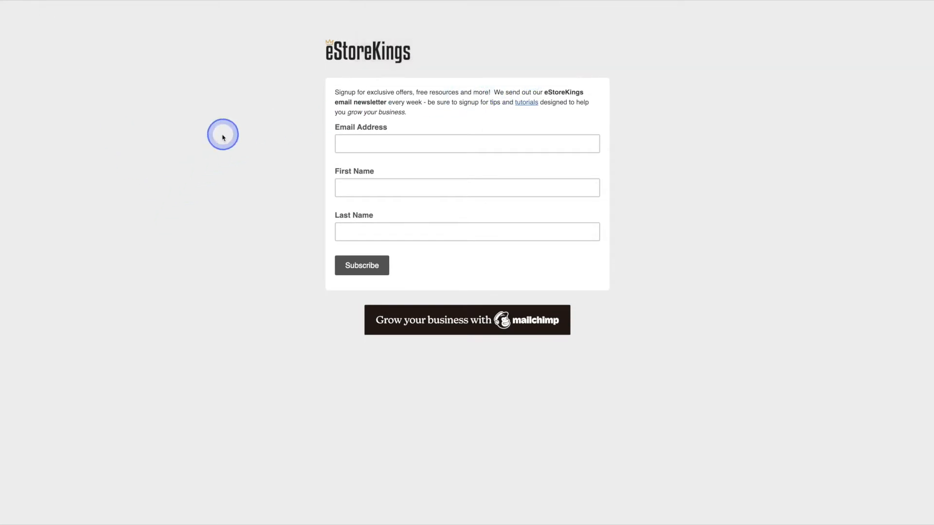
pyautogui.click(346, 190)
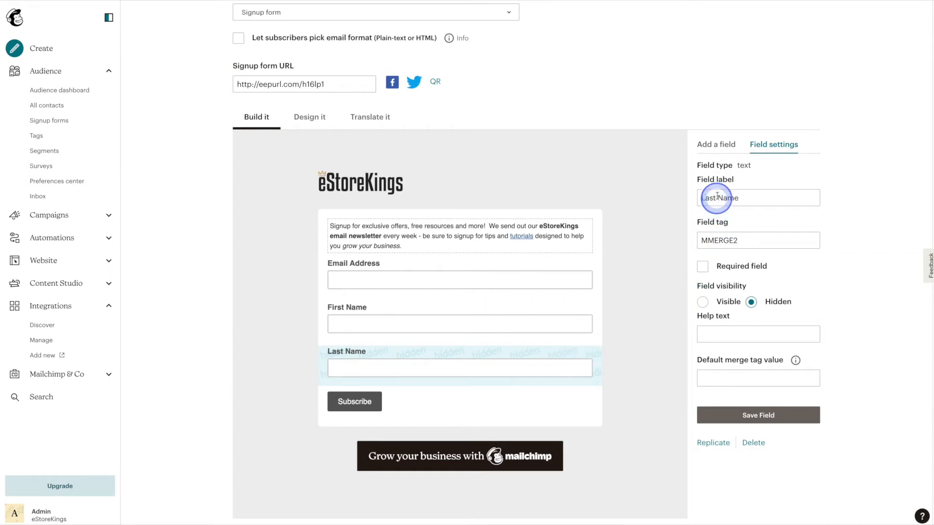
# Step: Add a number field to the form and label it "How large is your email list?"
pyautogui.click(712, 145)
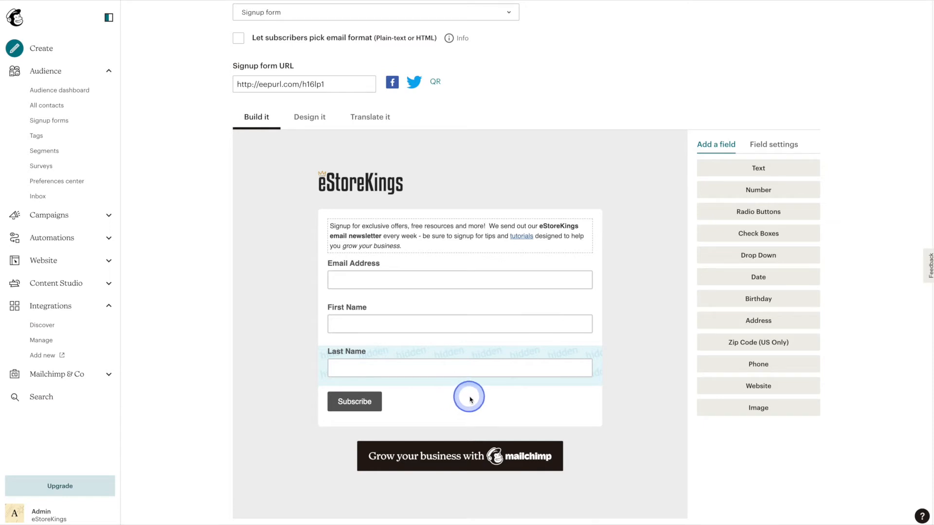
pyautogui.click(717, 194)
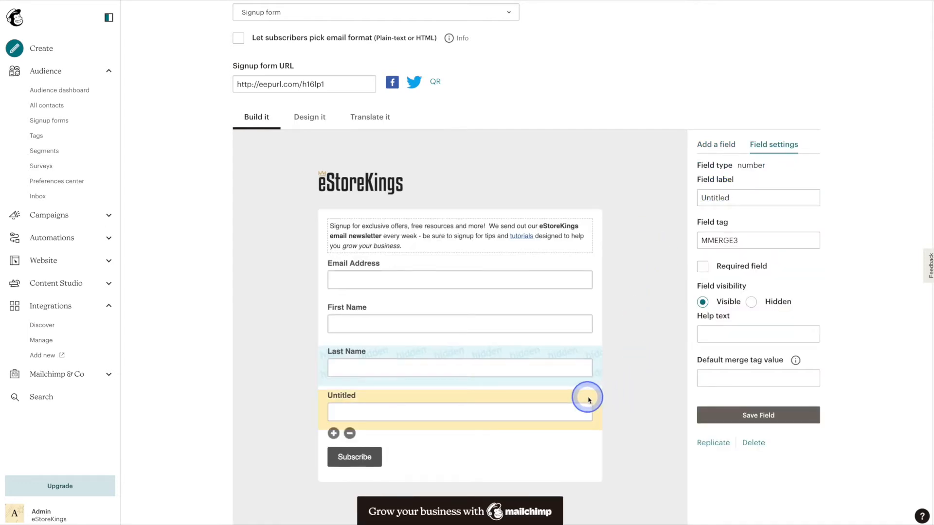
pyautogui.doubleClick(762, 198)
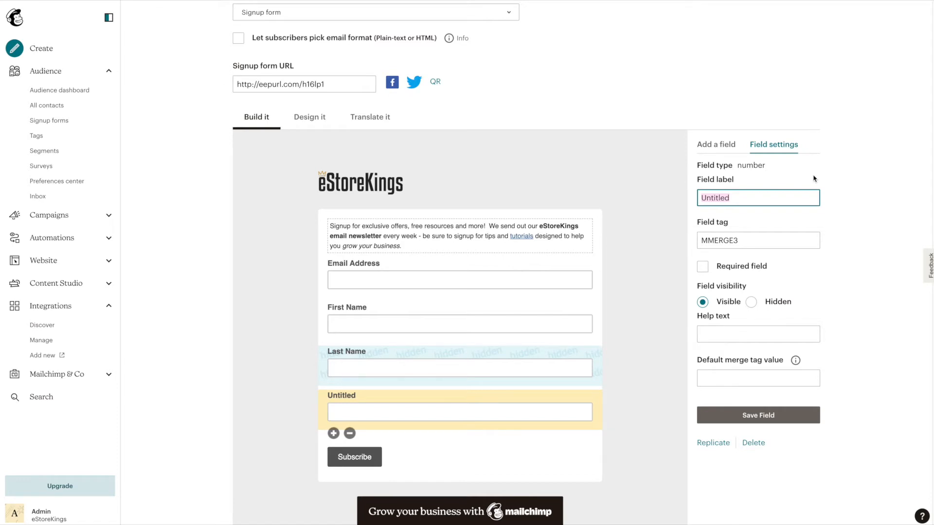
pyautogui.write('How large is your email list?')
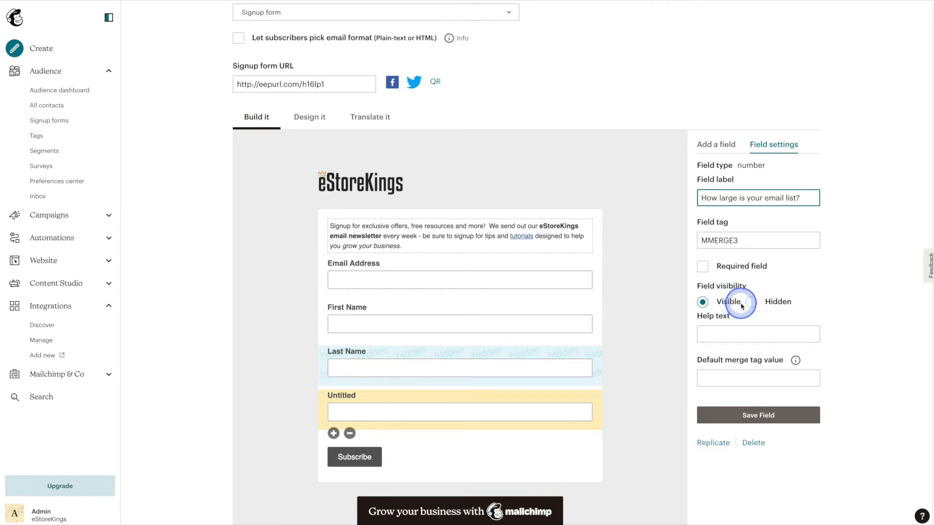
# Step: Give the email list size field help text starting "This way, we can send you tutorials designed for" and save the field
pyautogui.click(753, 332)
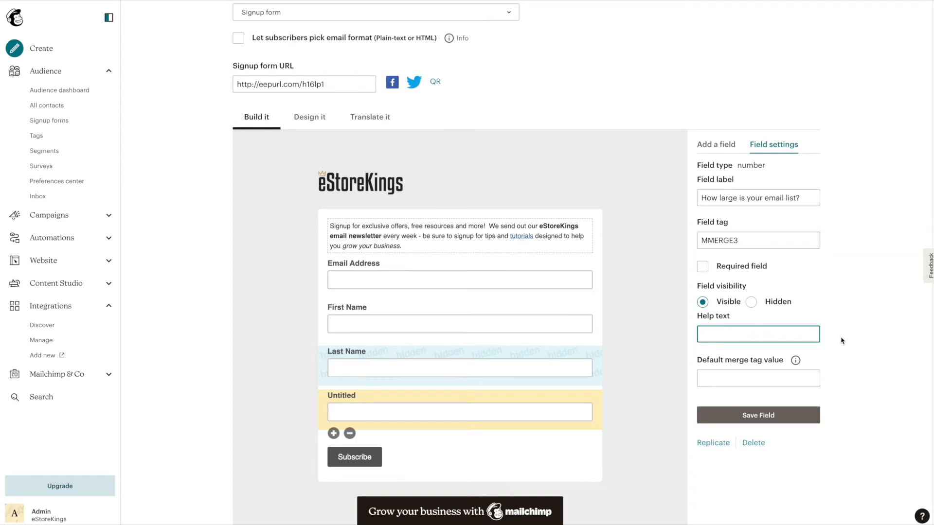
pyautogui.write('This way, we can send you turo')
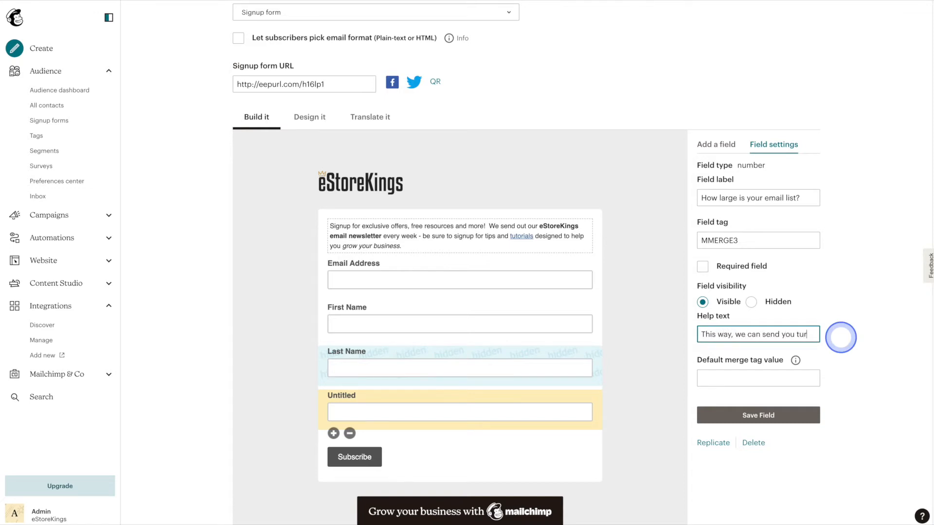
pyautogui.press('BackSpace')
pyautogui.press('BackSpace')
pyautogui.write('torials designed for y')
pyautogui.click(855, 415)
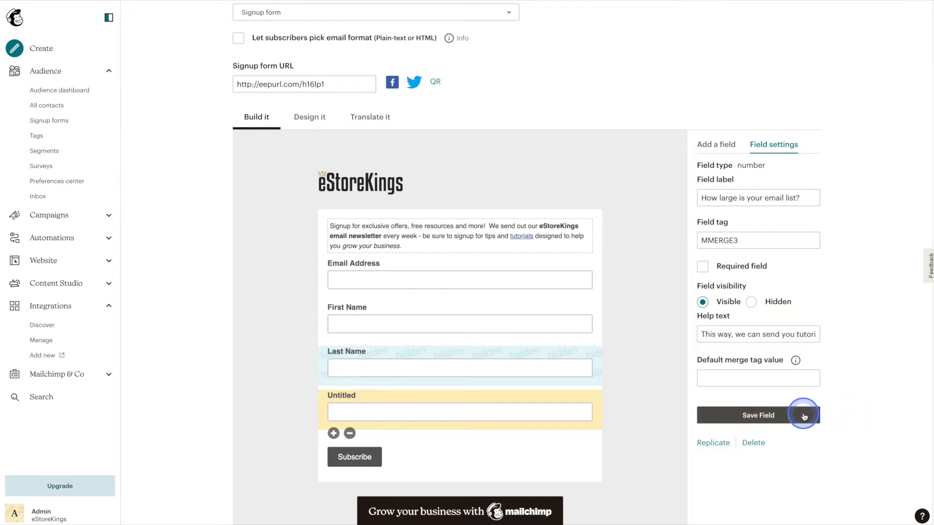
pyautogui.click(804, 416)
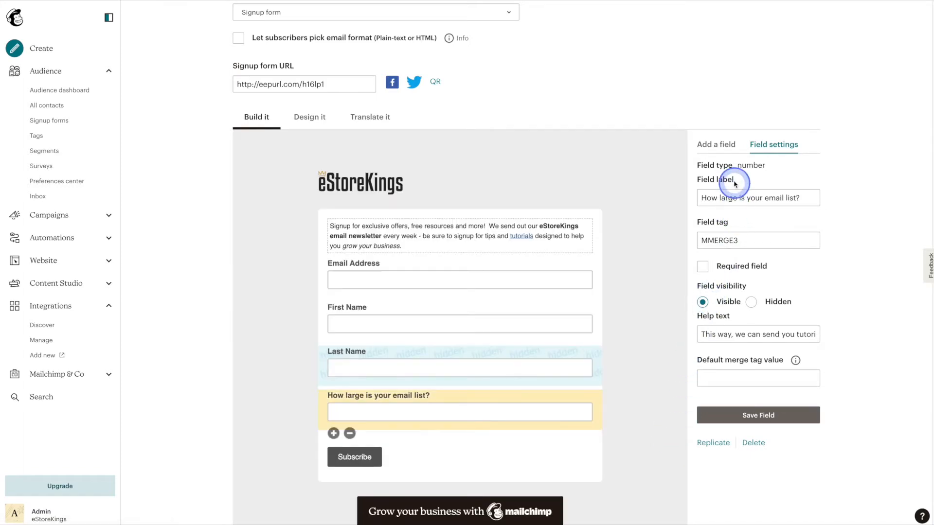
# Step: Add a radio buttons field and label it "Do you sell products online? Or, do you plan to?"
pyautogui.click(729, 144)
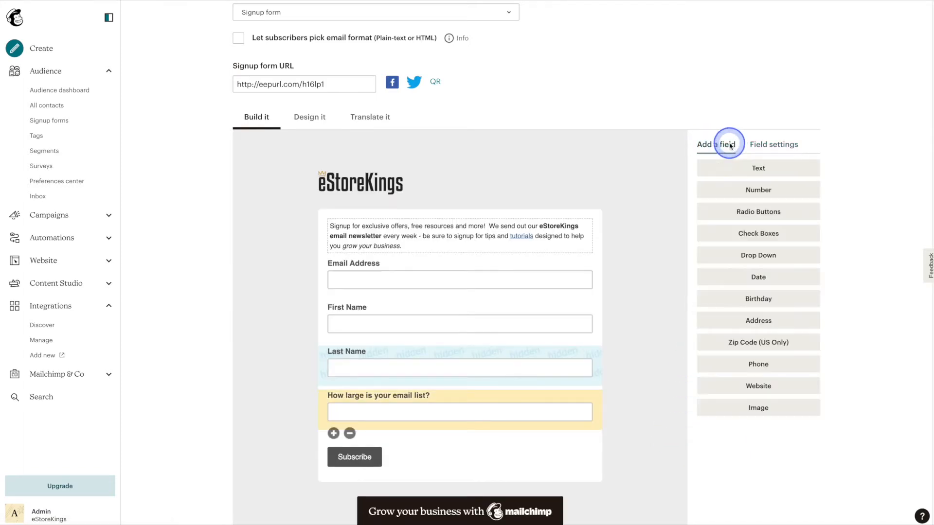
pyautogui.click(727, 213)
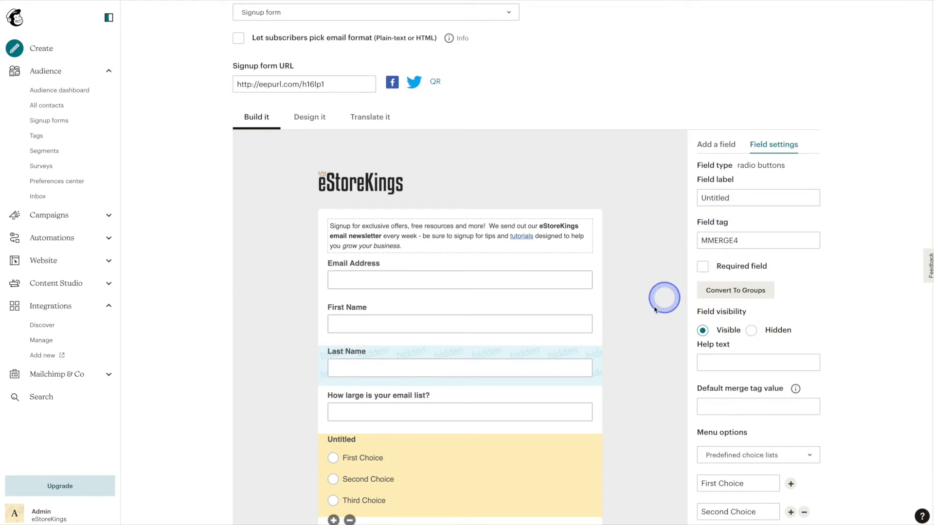
pyautogui.scroll(-1, 624, 347)
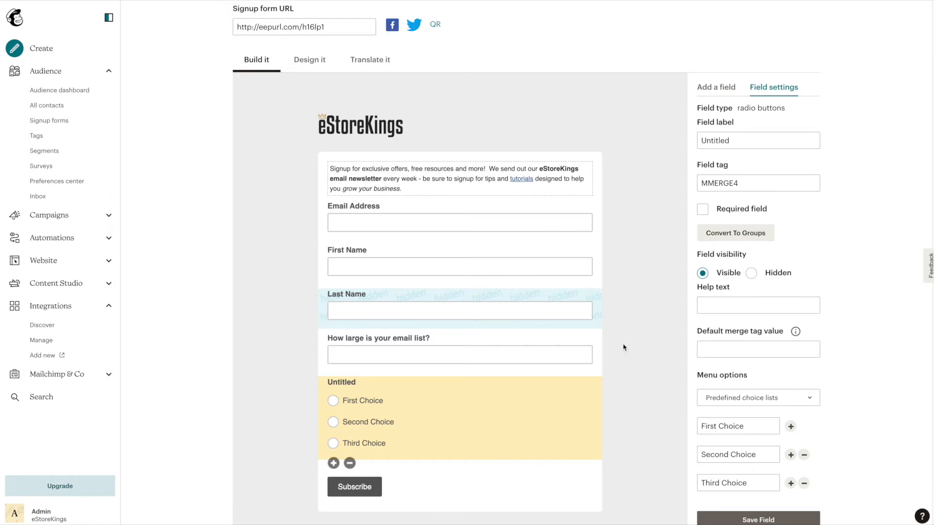
pyautogui.doubleClick(778, 144)
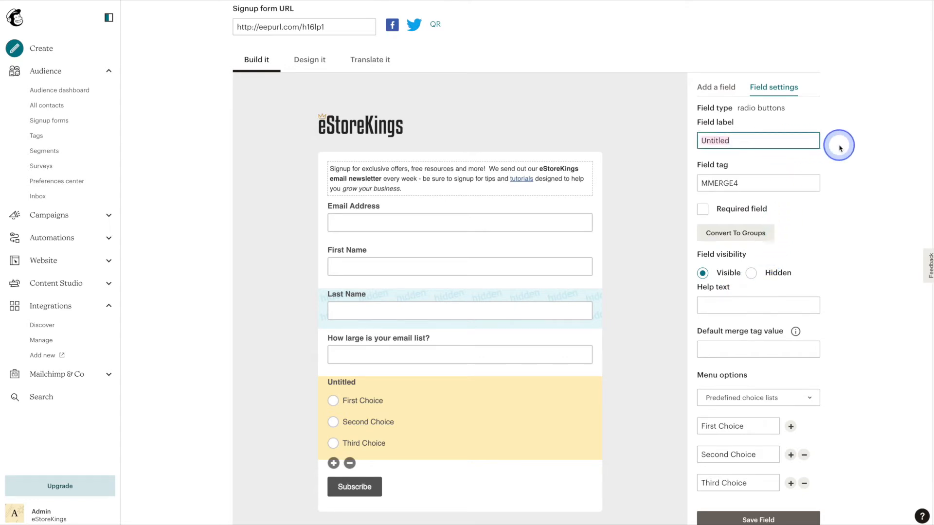
pyautogui.write('Do you sell products')
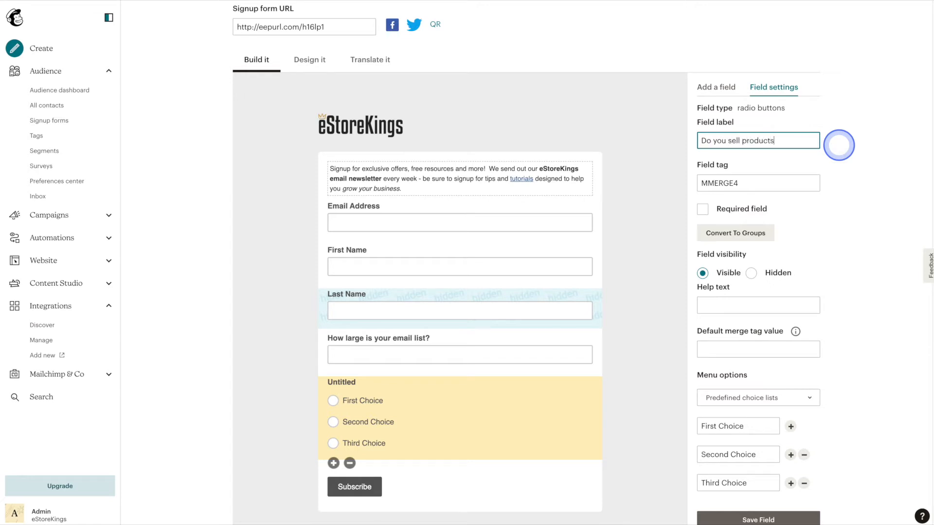
pyautogui.write(' online? Or, do you plan to?')
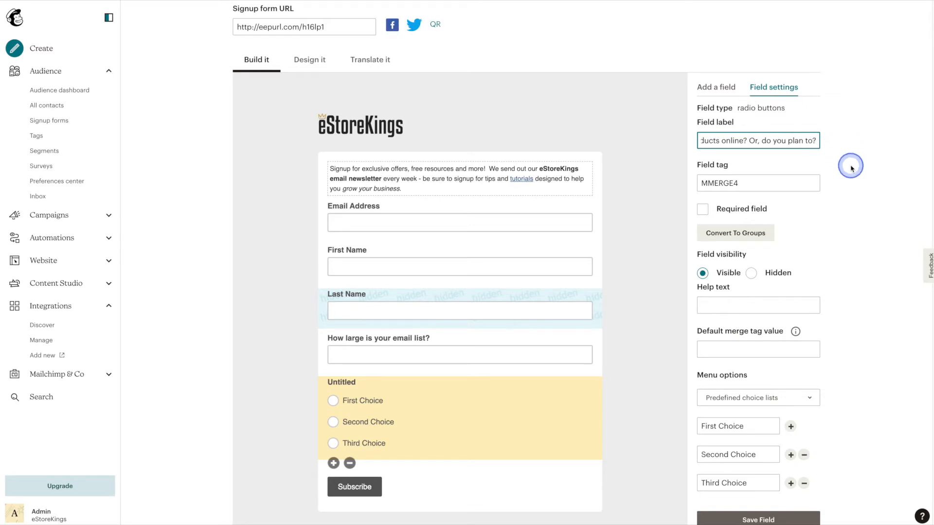
pyautogui.click(850, 167)
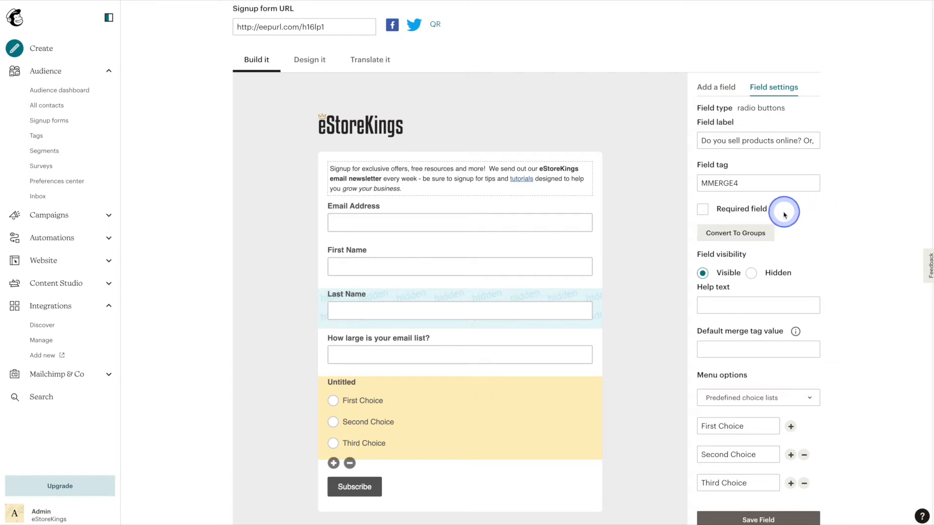
# Step: Make the radio buttons field required, and view the Convert to Groups explanation without converting
pyautogui.click(756, 210)
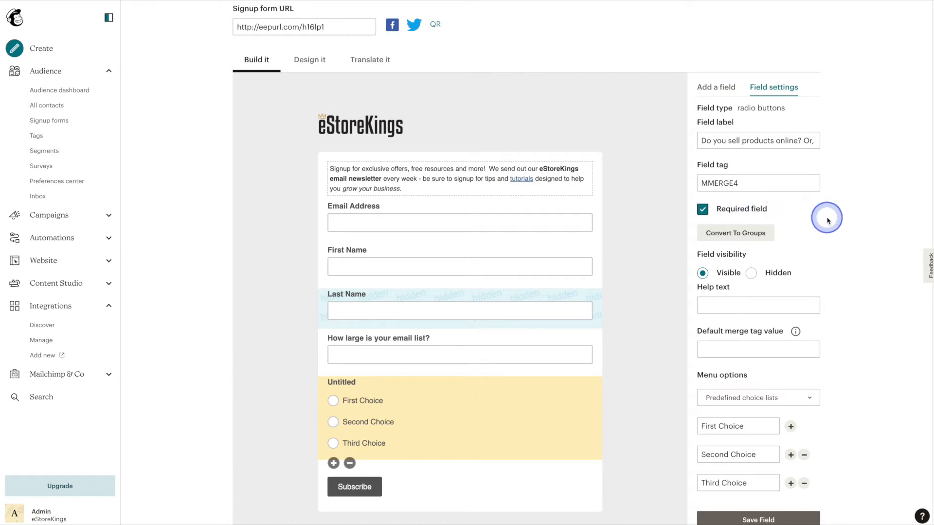
pyautogui.click(771, 232)
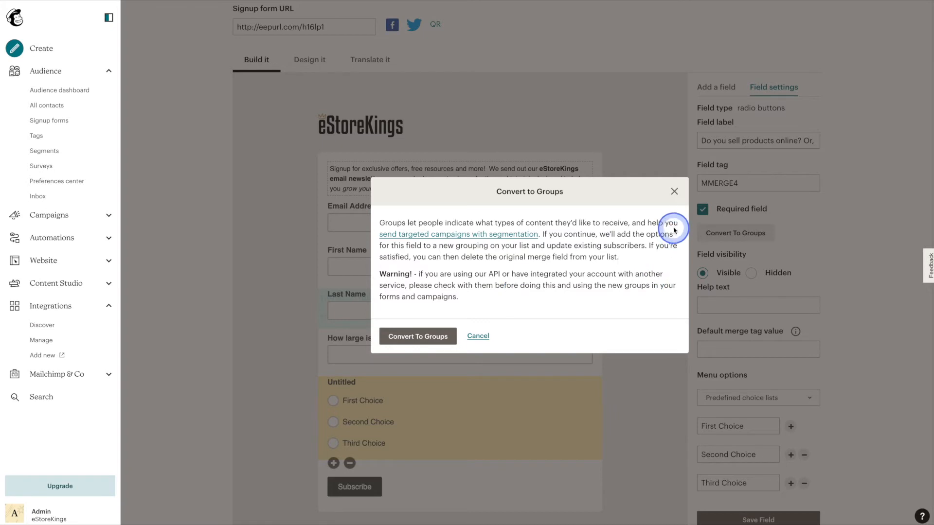
pyautogui.click(674, 192)
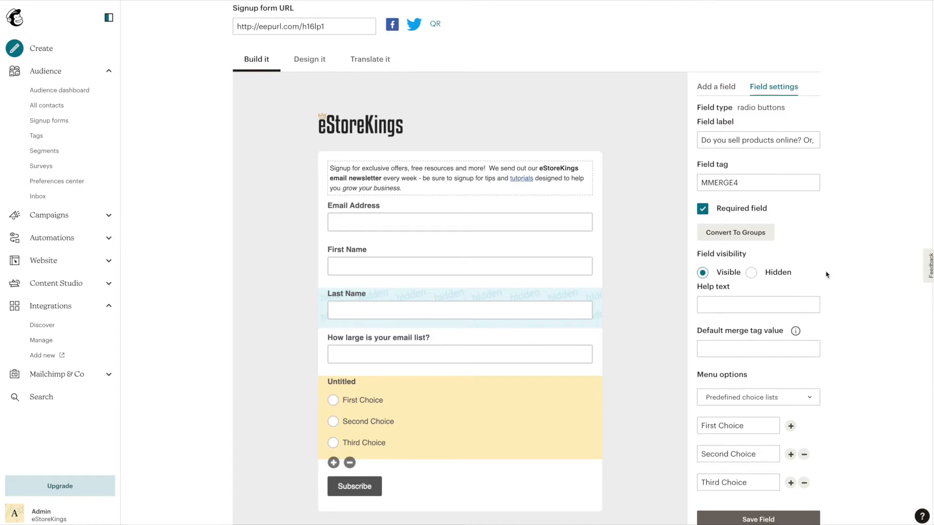
# Step: Set the radio field's first two choices to "Yes" and "No" and remove the third choice
pyautogui.scroll(-2, 824, 272)
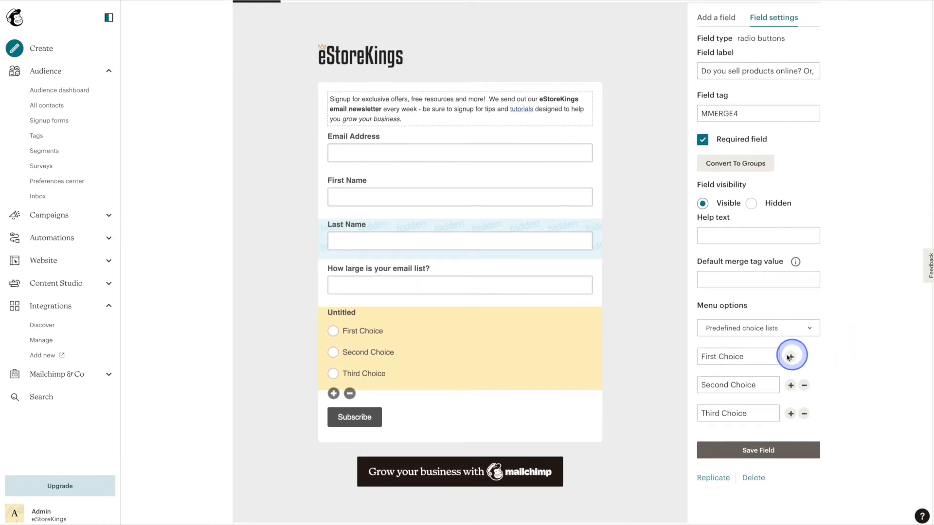
pyautogui.click(764, 355)
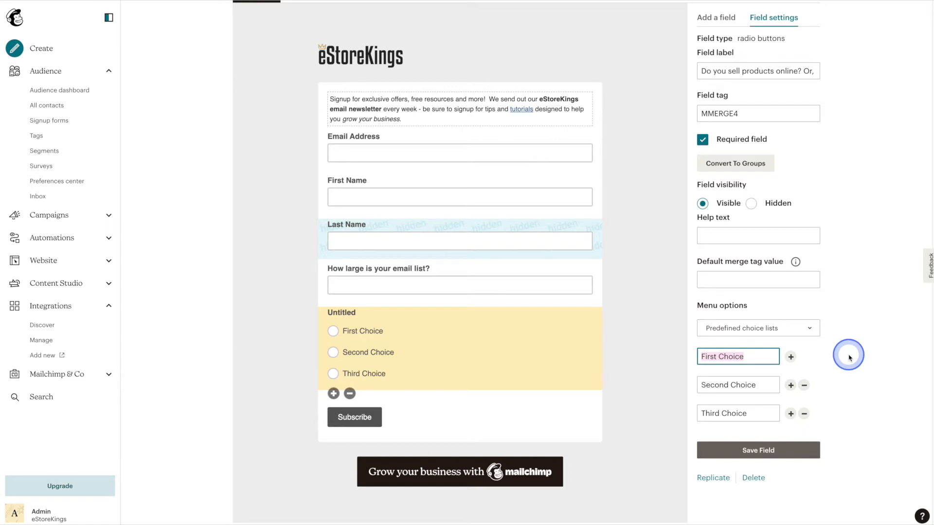
pyautogui.write('Yes')
pyautogui.click(751, 385)
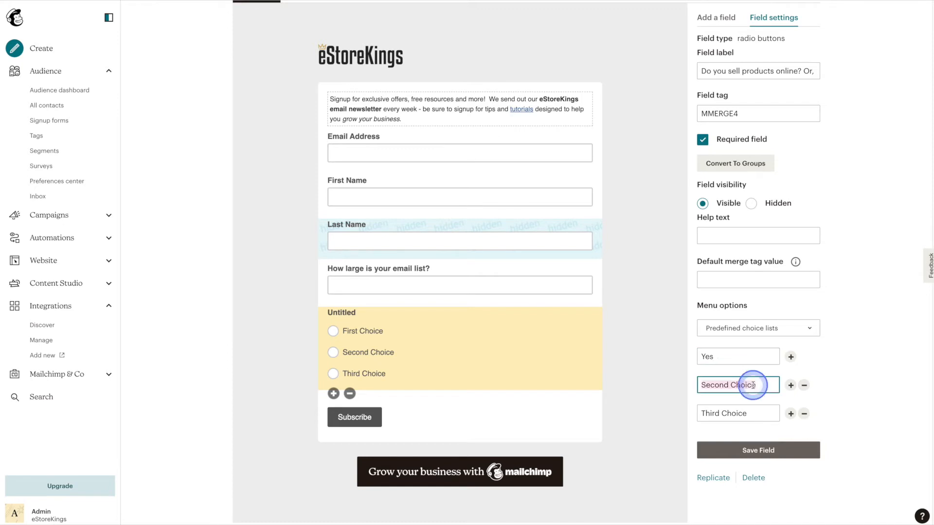
pyautogui.write('No')
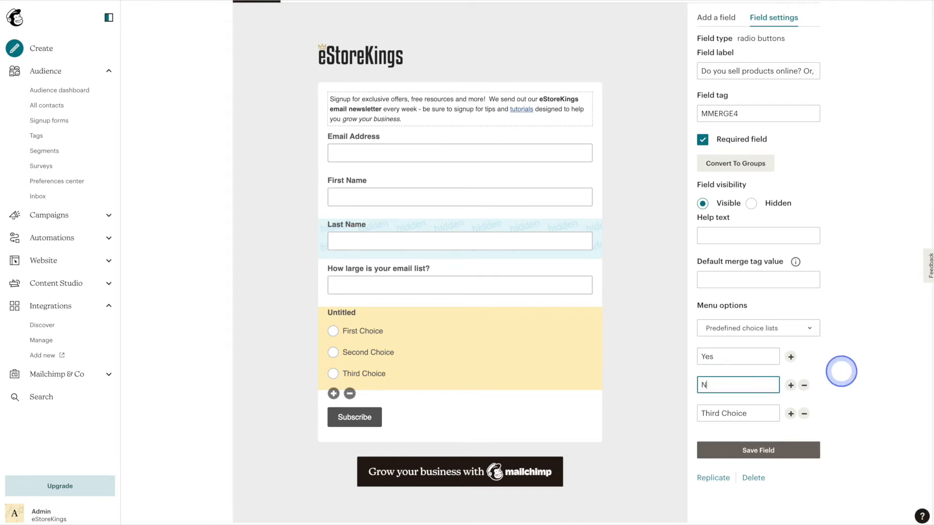
pyautogui.click(803, 415)
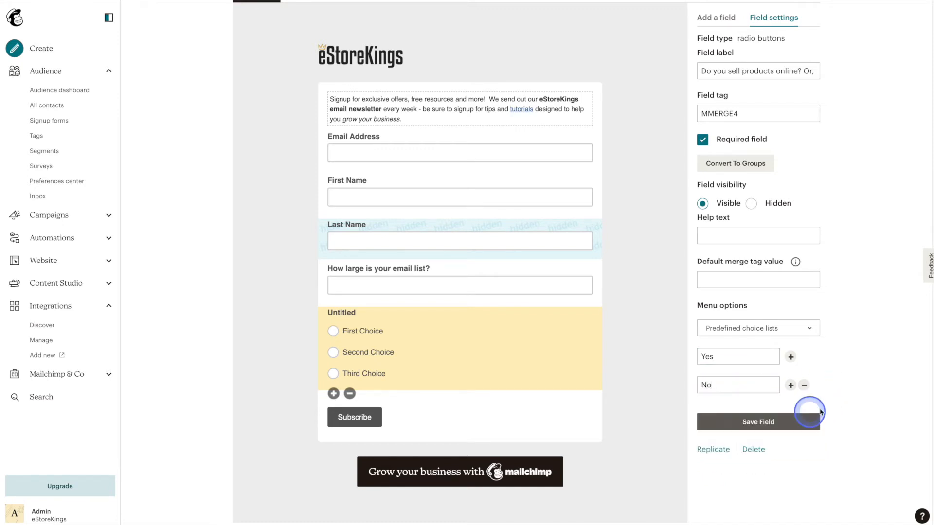
# Step: Add a third choice, "I haven't decided", to the radio buttons field and save the field
pyautogui.click(790, 385)
pyautogui.doubleClick(762, 415)
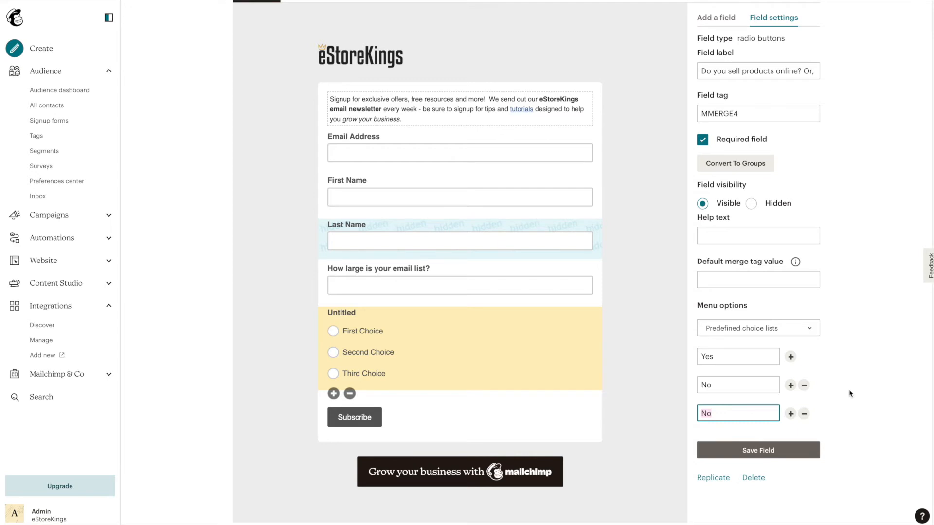
pyautogui.write("I haven't decided")
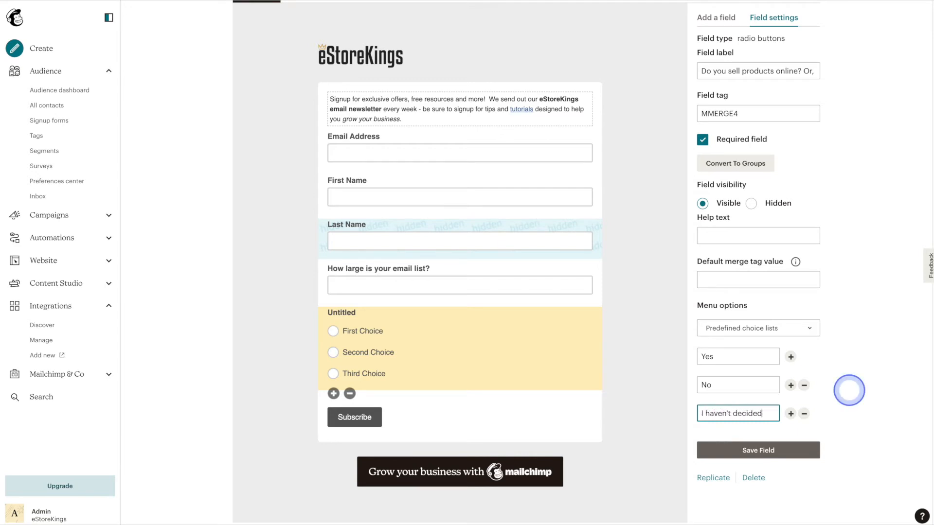
pyautogui.click(849, 392)
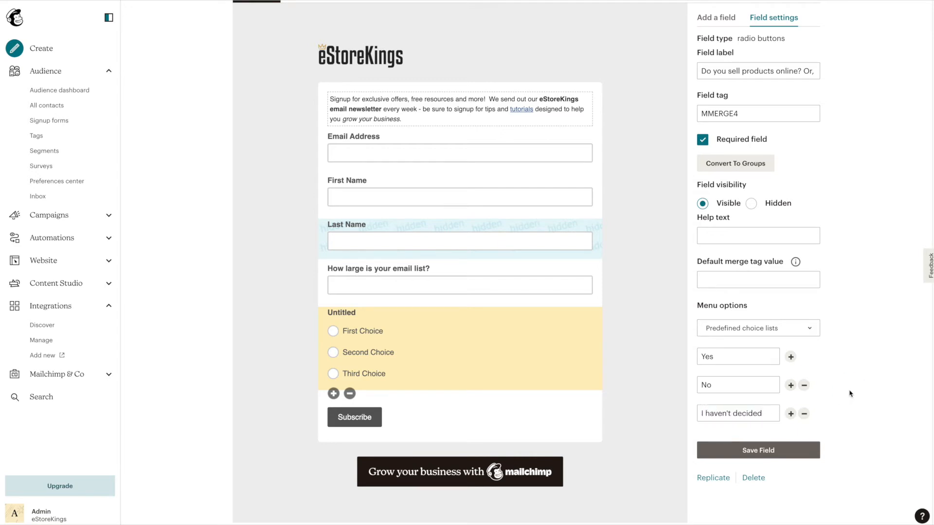
pyautogui.click(813, 454)
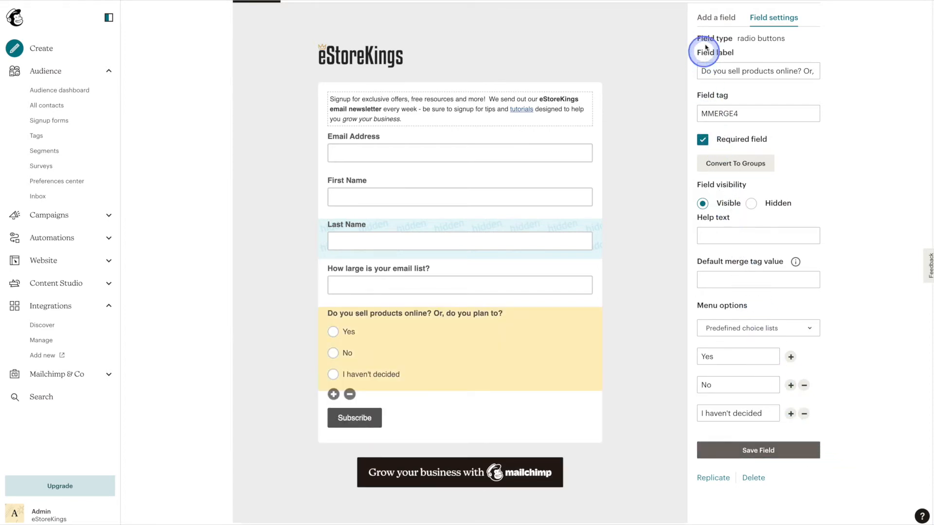
# Step: Add a check boxes field and label it "Please check off the areas you are interested in."
pyautogui.click(714, 20)
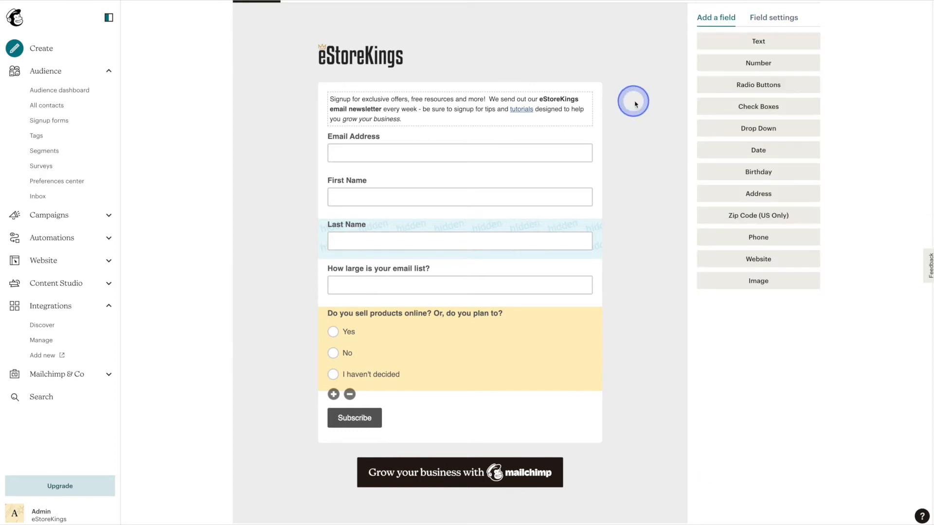
pyautogui.click(726, 108)
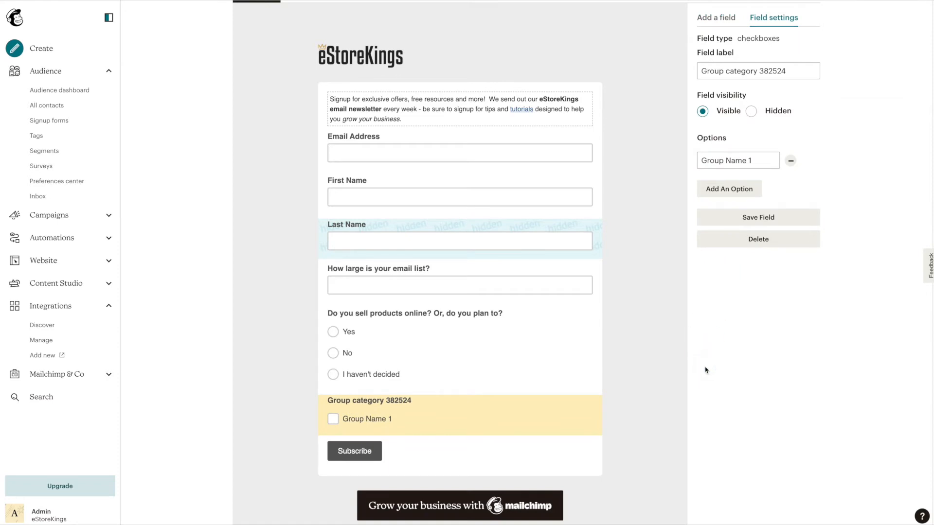
pyautogui.tripleClick(789, 71)
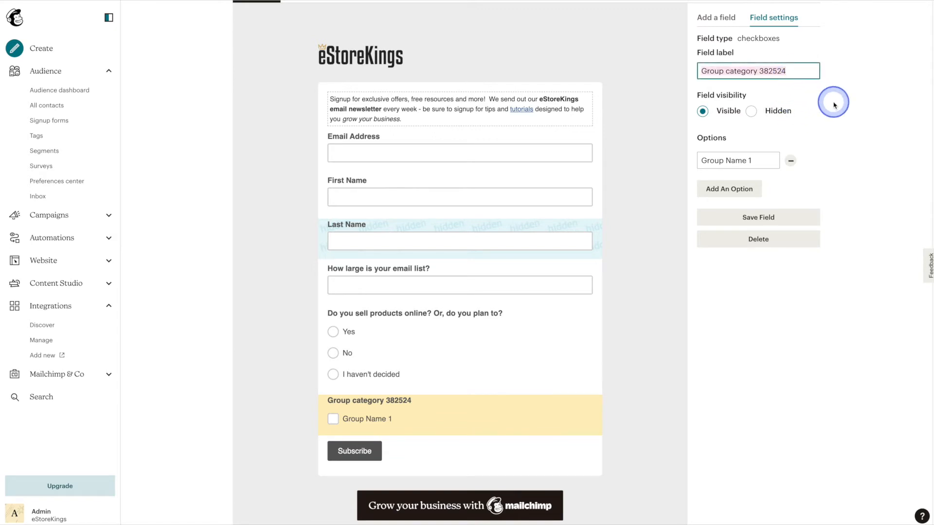
pyautogui.write('Please chec')
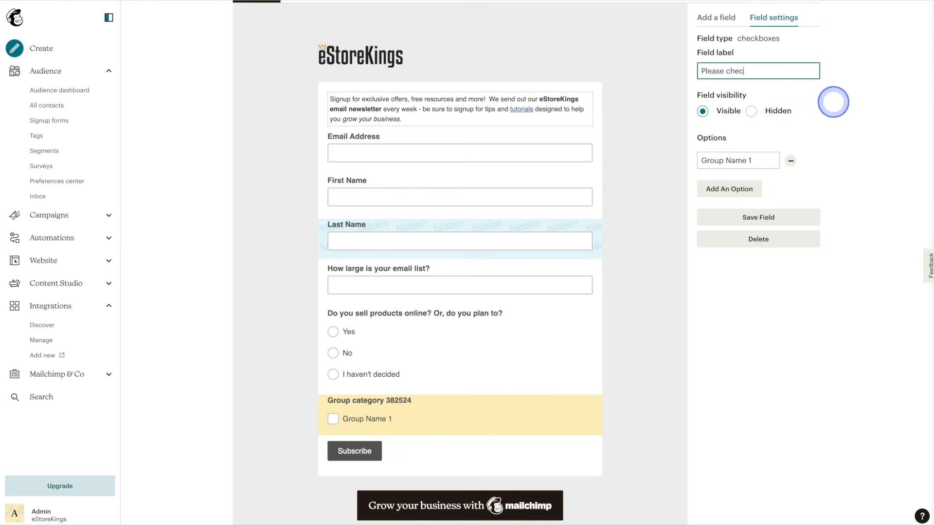
pyautogui.write('k off the areas you are interest')
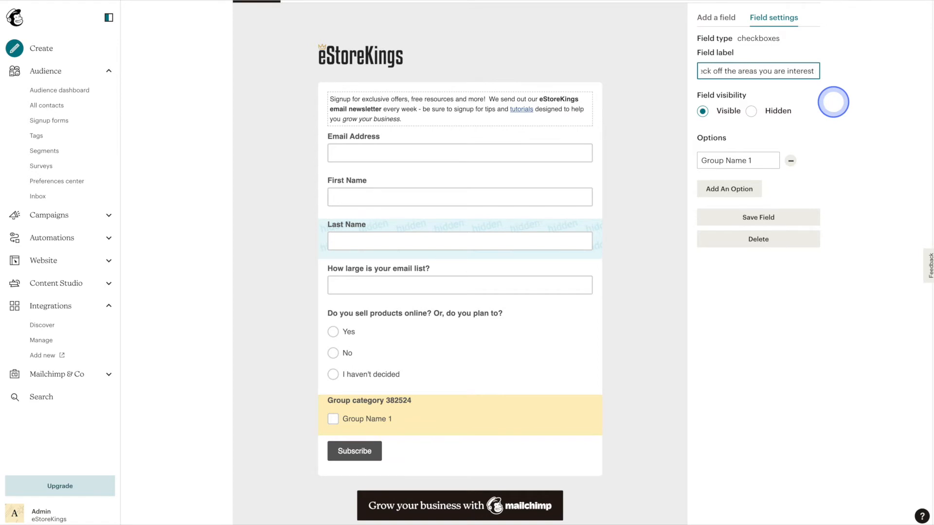
pyautogui.write('ed in.')
pyautogui.click(839, 108)
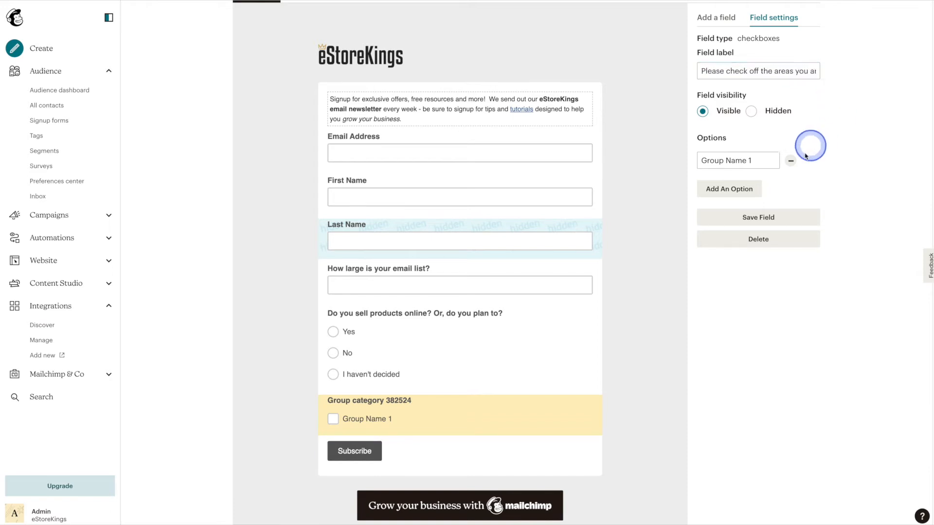
# Step: Give the areas-of-interest checkbox field the options "Email Marketing", "eCommerce" and "Social Media Marketing", and save the field
pyautogui.click(766, 163)
pyautogui.tripleClick(767, 163)
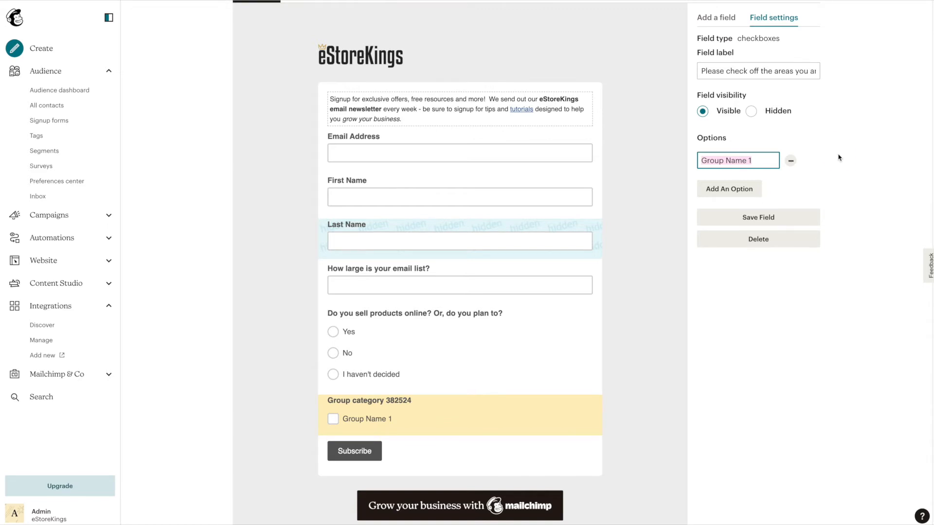
pyautogui.write('Email Marketing')
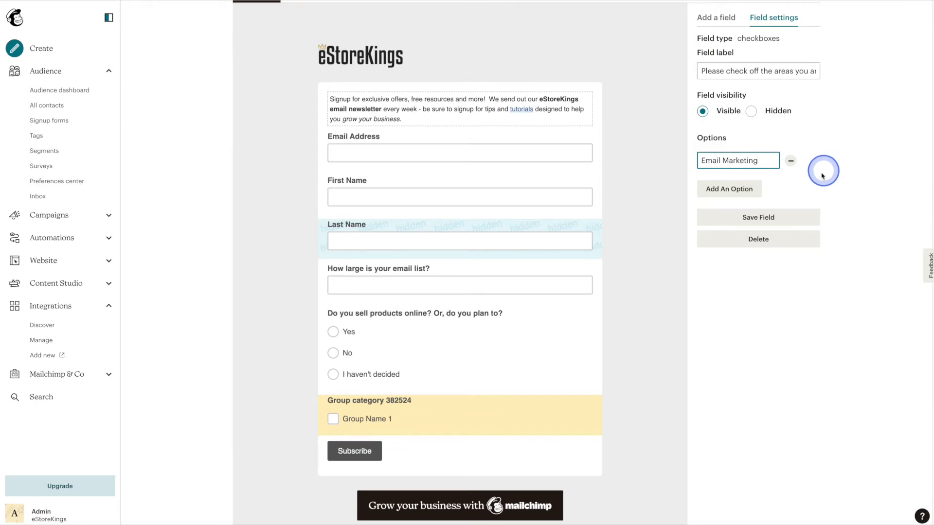
pyautogui.click(755, 189)
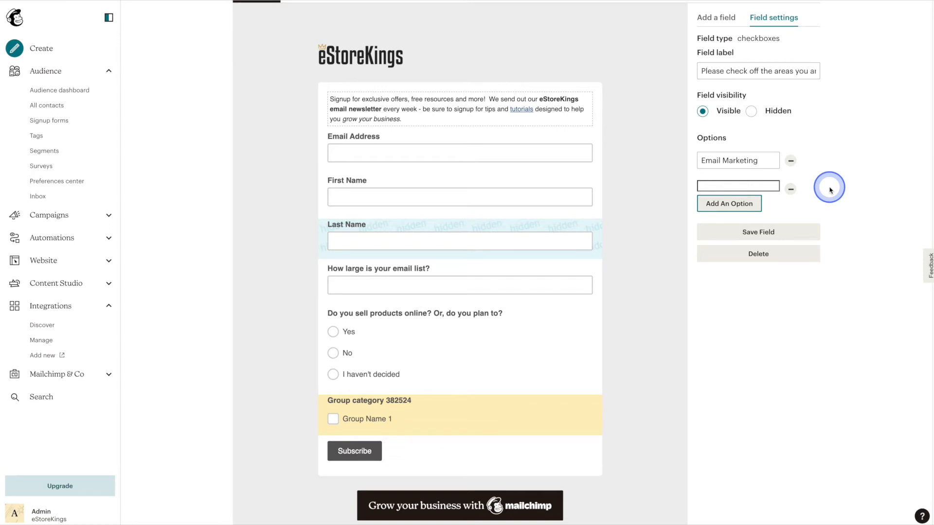
pyautogui.click(745, 186)
pyautogui.write('eCommerce')
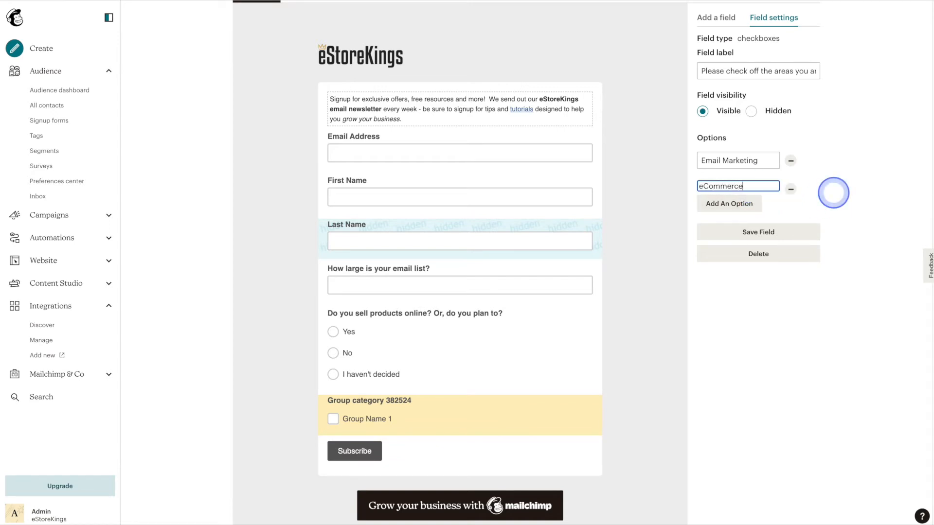
pyautogui.click(744, 203)
pyautogui.click(773, 201)
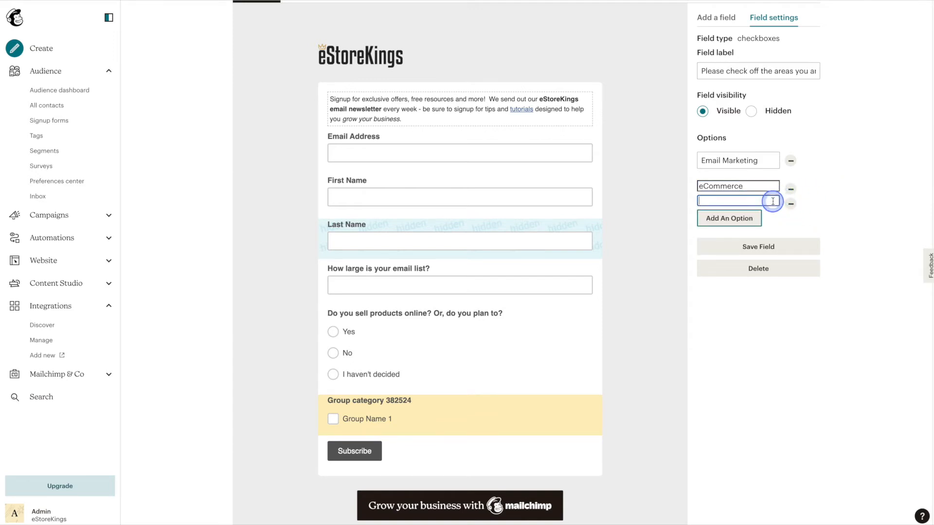
pyautogui.write('Social Media Mark')
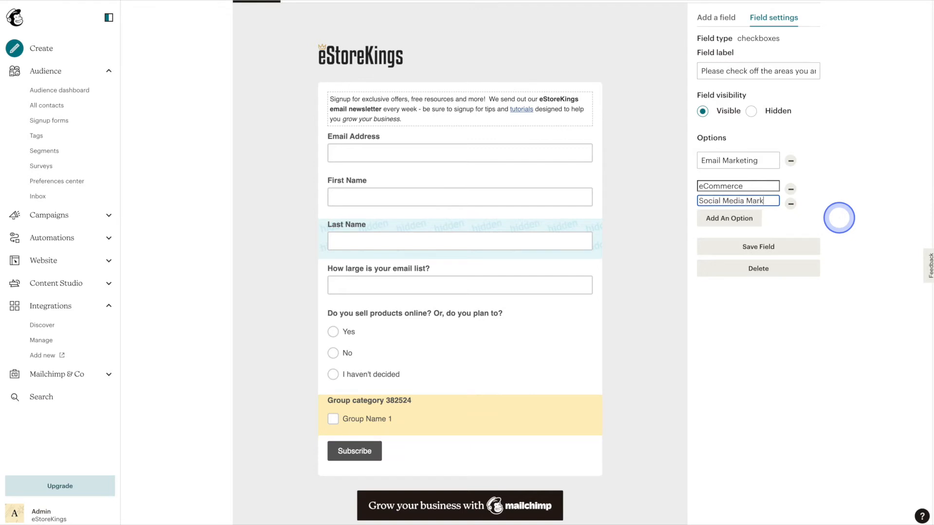
pyautogui.write('eting')
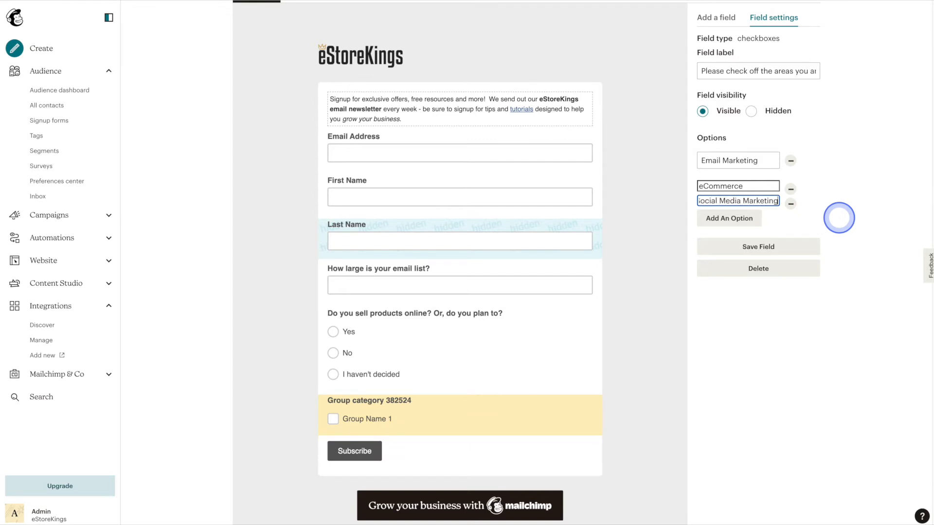
pyautogui.click(812, 249)
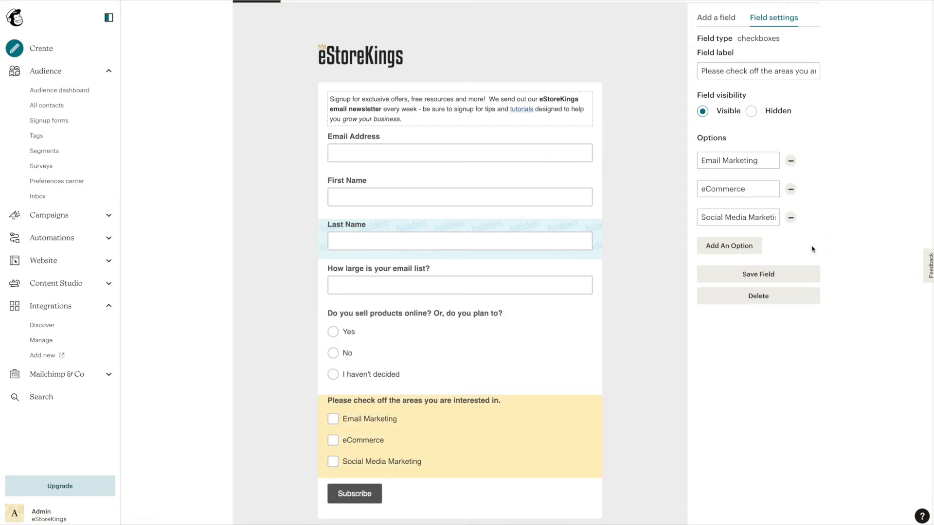
# Step: Add a second check boxes field and label it "Which tool(s) would you like to learn more about?"
pyautogui.click(709, 19)
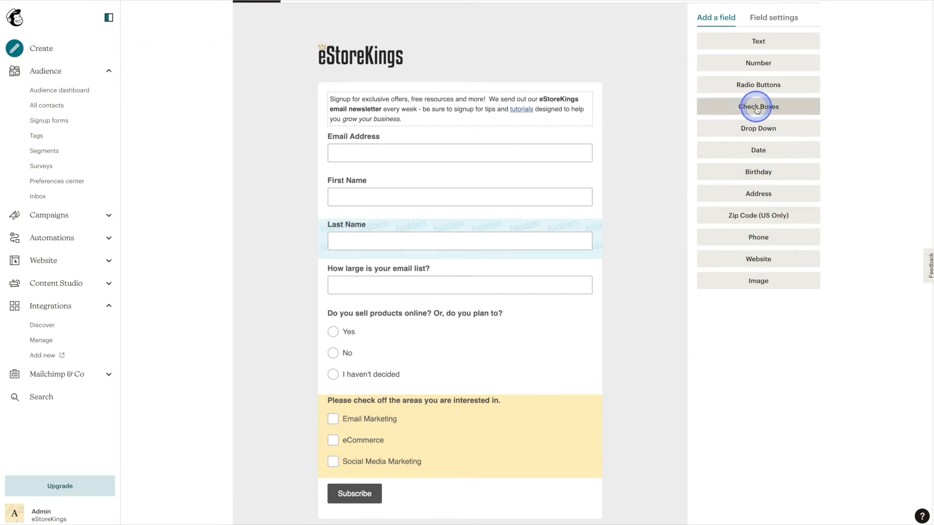
pyautogui.click(794, 108)
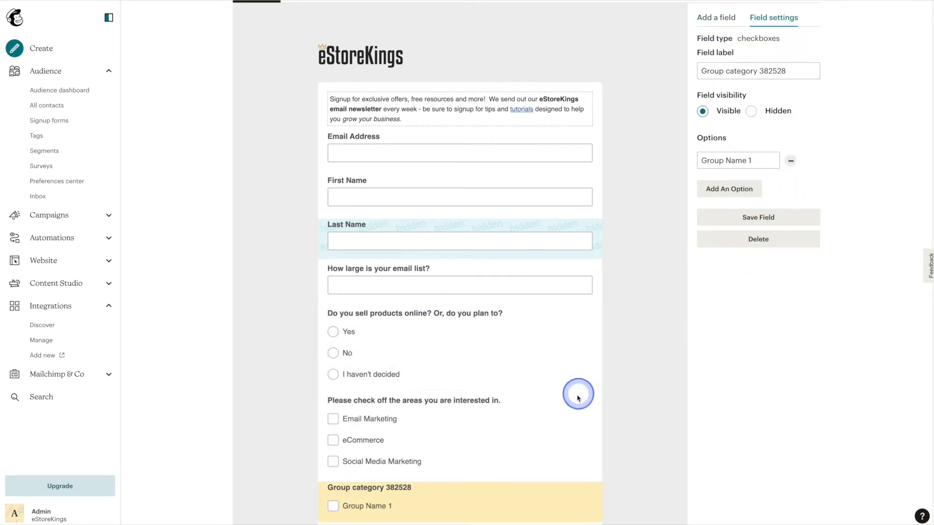
pyautogui.scroll(-2, 572, 399)
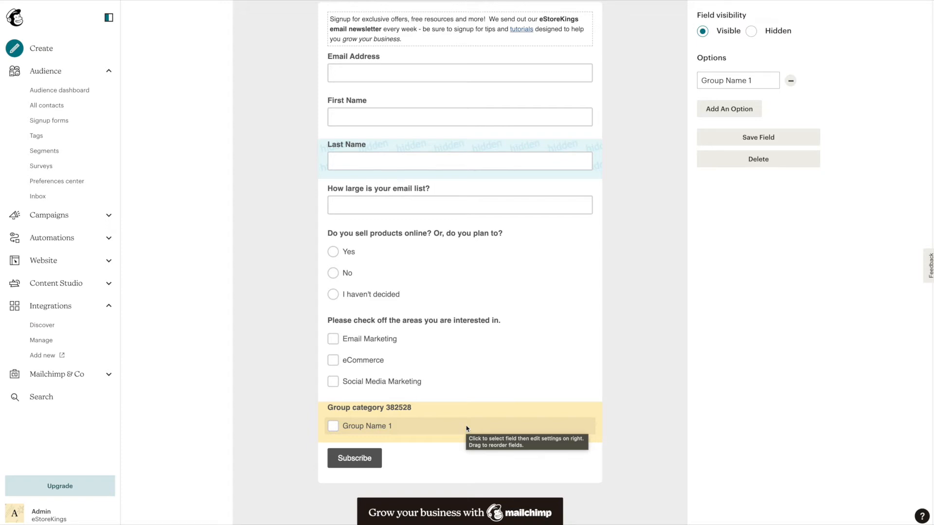
pyautogui.click(498, 425)
pyautogui.scroll(2, 767, 67)
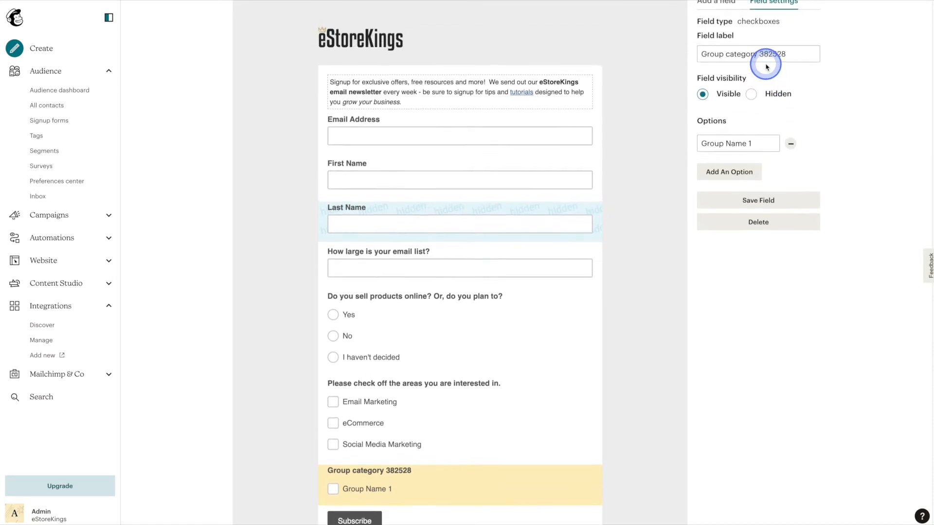
pyautogui.scroll(-1, 767, 67)
pyautogui.tripleClick(793, 73)
pyautogui.write('Which tool')
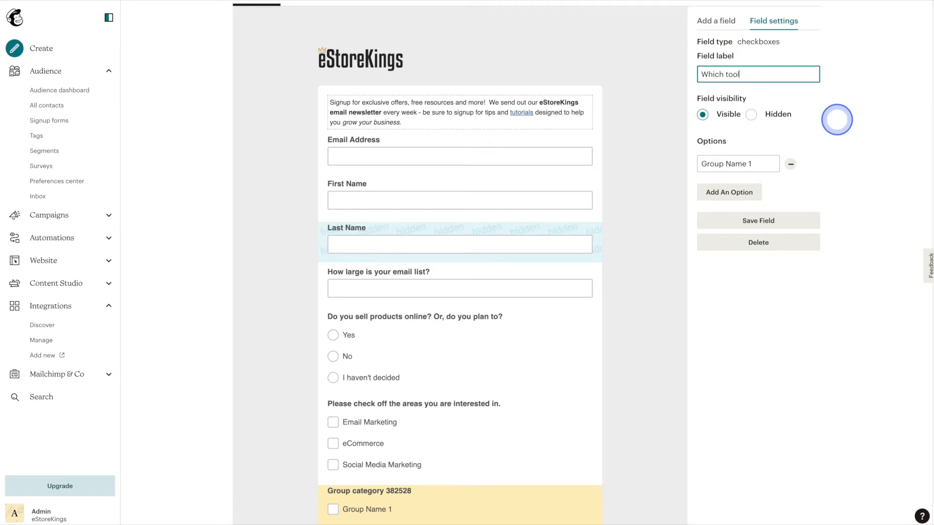
pyautogui.write('(s) would you like to learn more')
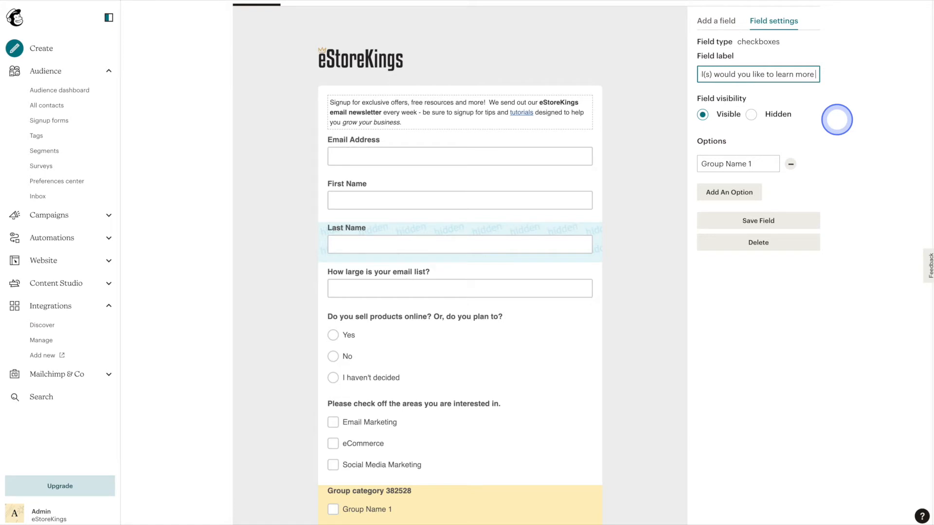
pyautogui.write(' about?')
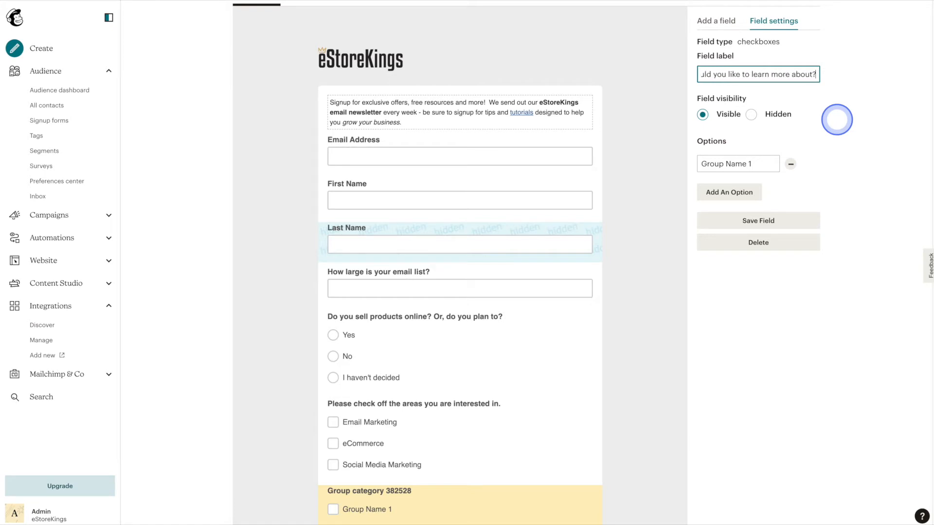
# Step: Set the tools checkbox field's options to "Mailchimp", "Omnisend", "Shopify", "WooCommerce" and "Canva"
pyautogui.click(764, 165)
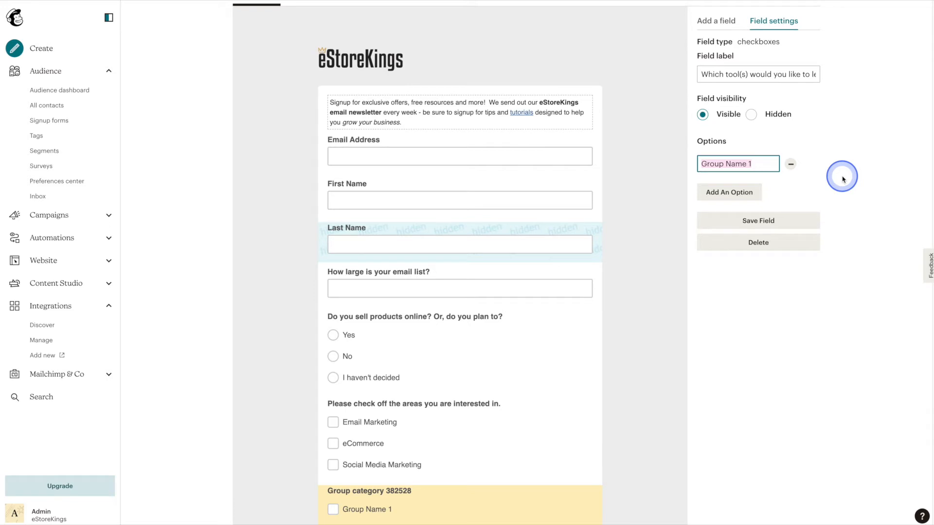
pyautogui.write('Mailchimp')
pyautogui.click(751, 191)
pyautogui.write('Omnisend')
pyautogui.click(755, 206)
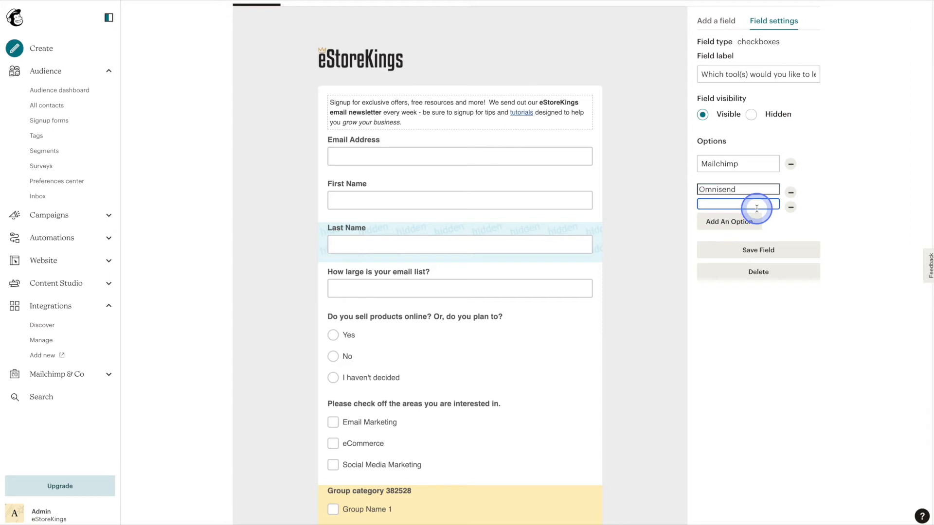
pyautogui.write('Shopify')
pyautogui.click(751, 221)
pyautogui.write('WooCommerce')
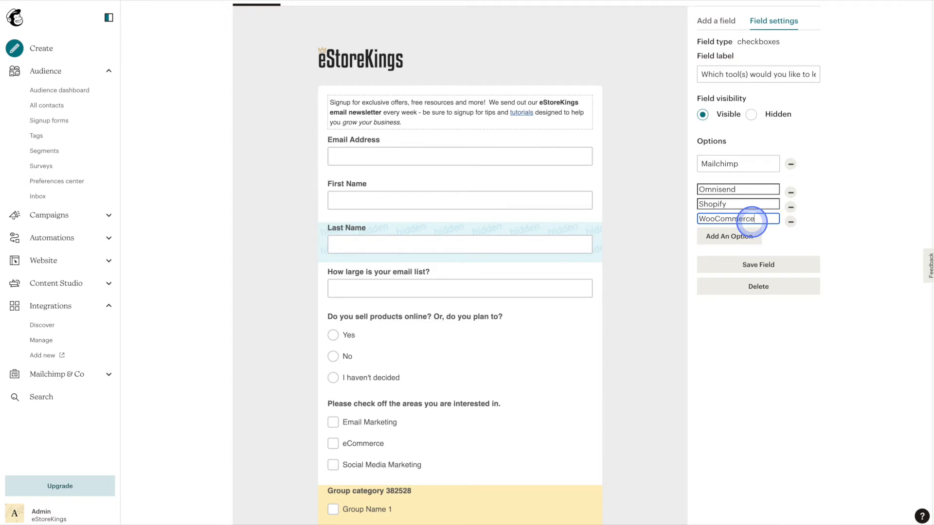
pyautogui.click(752, 236)
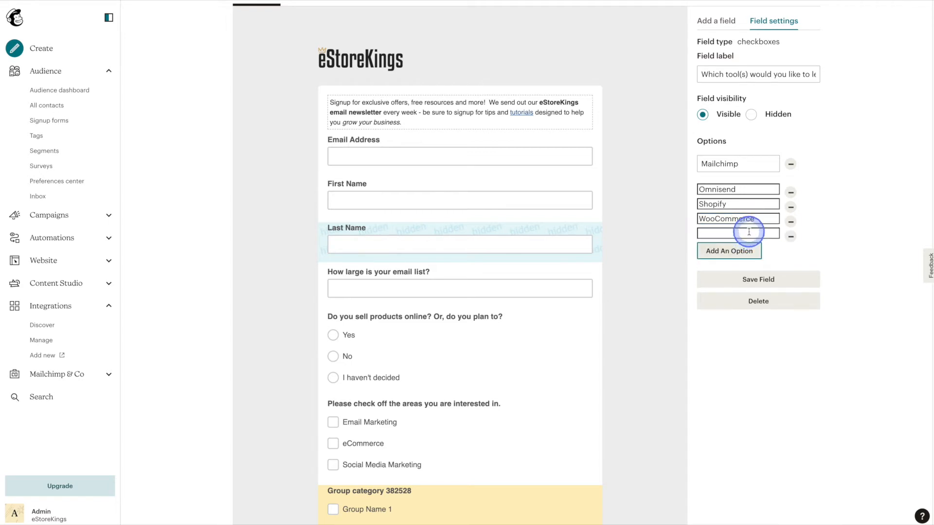
pyautogui.write('Canva')
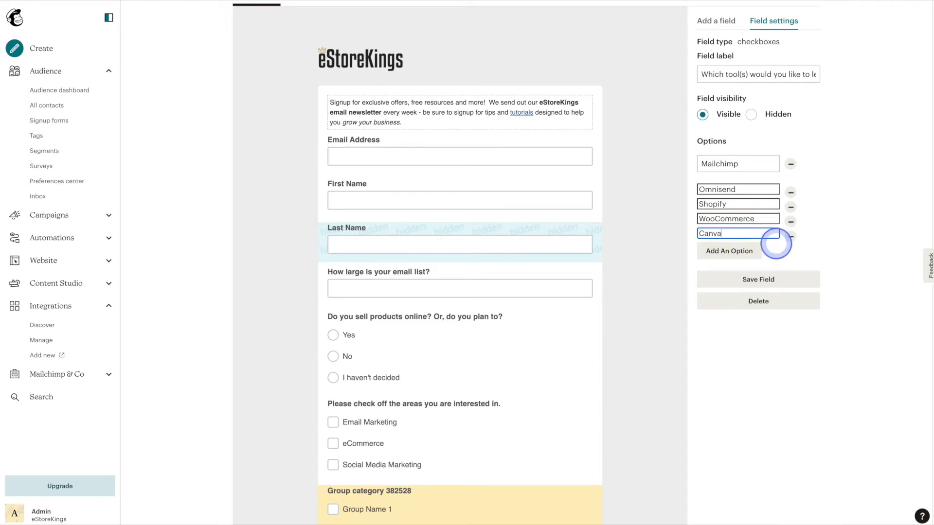
pyautogui.click(754, 256)
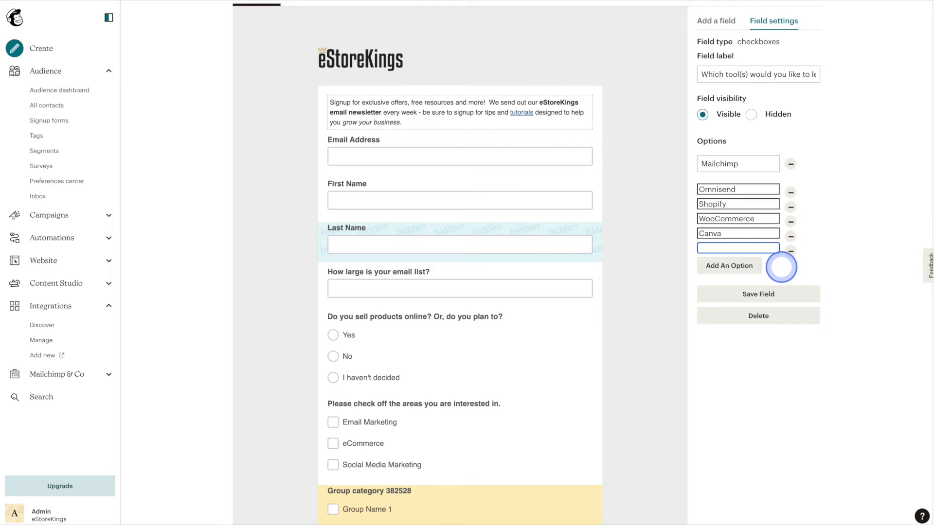
pyautogui.click(786, 252)
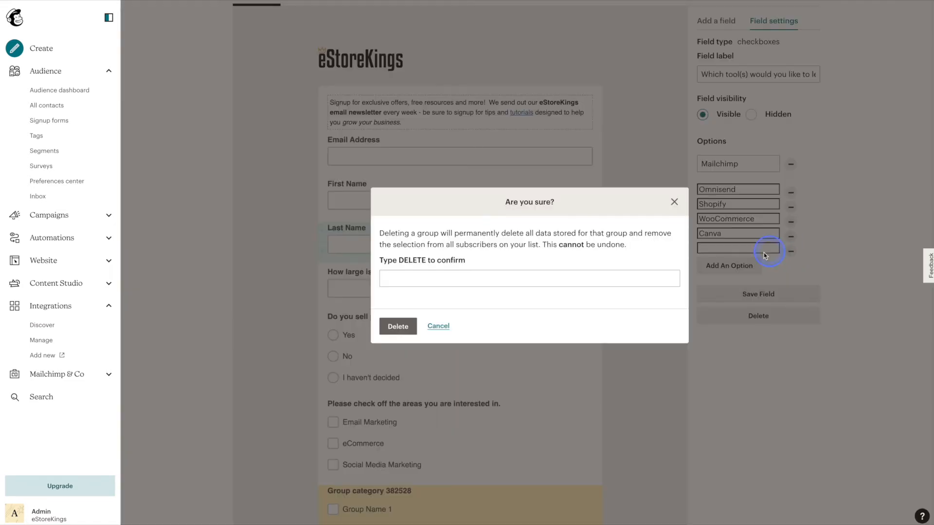
pyautogui.click(611, 282)
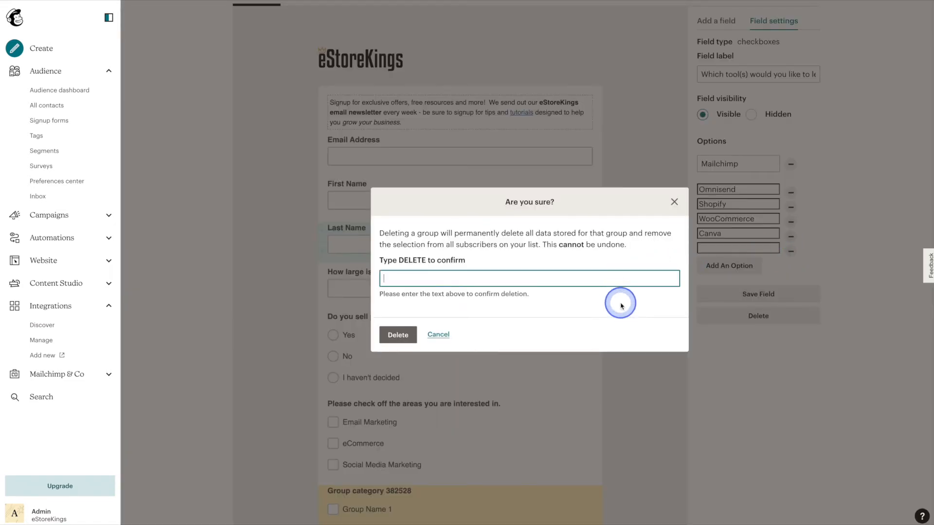
pyautogui.write('DELETE')
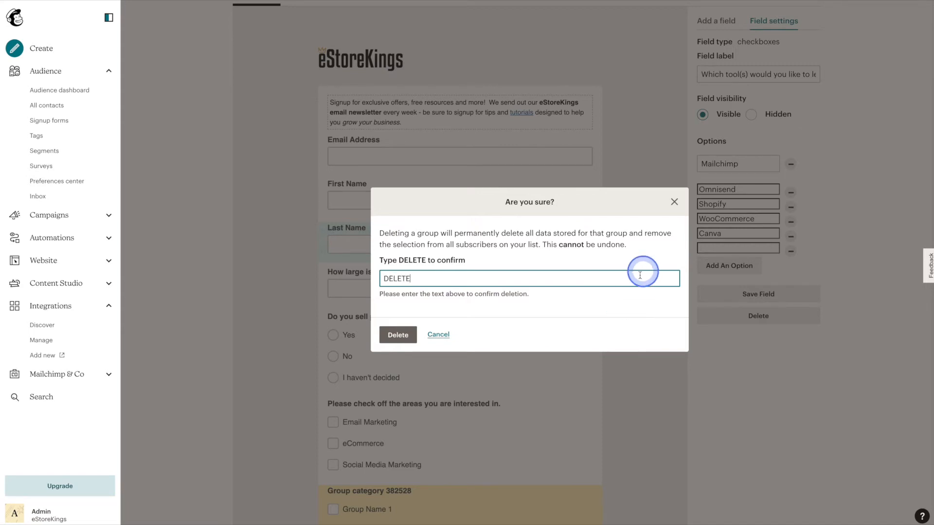
pyautogui.click(398, 334)
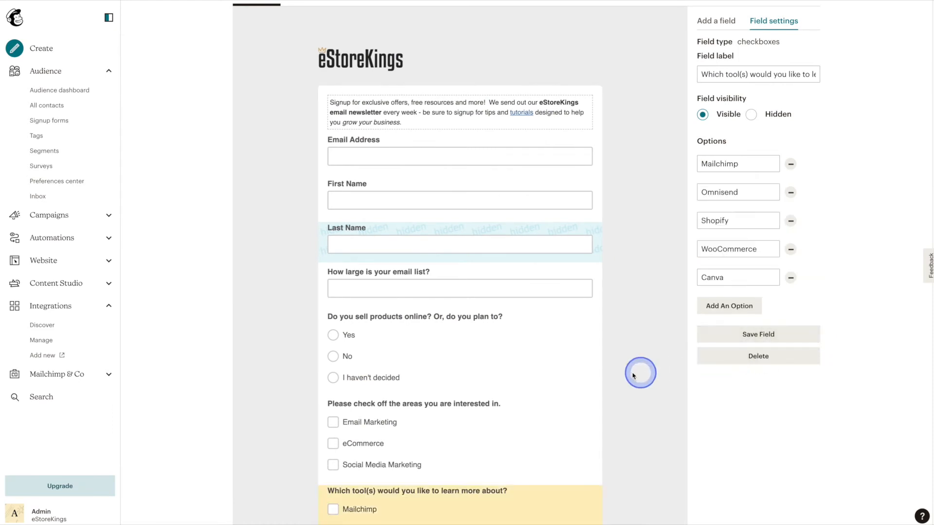
# Step: Save the tools checkbox field and reload the live signup form, accepting the form resubmission
pyautogui.scroll(-3, 628, 371)
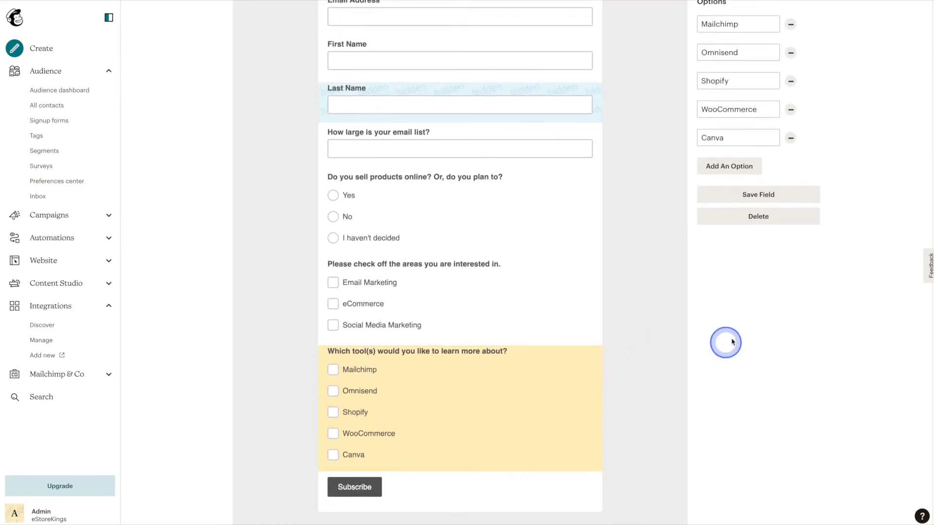
pyautogui.click(798, 197)
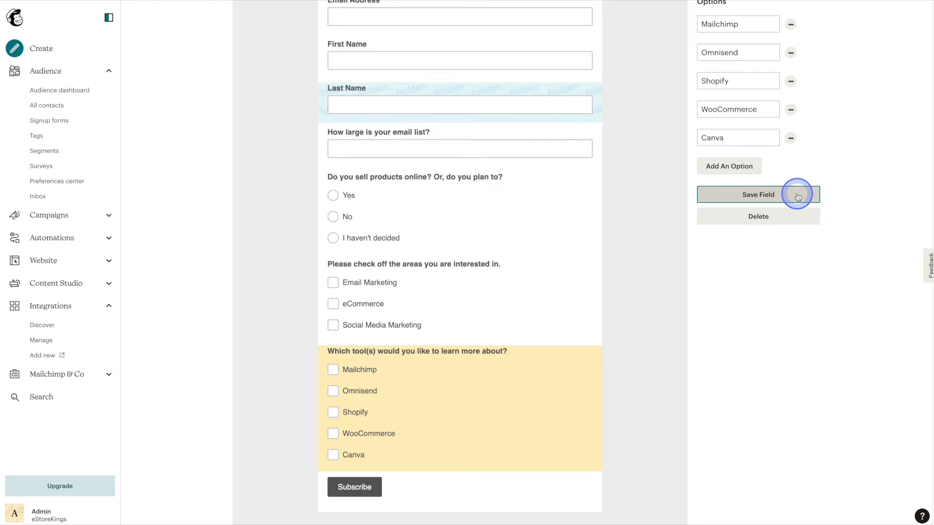
pyautogui.scroll(3, 797, 197)
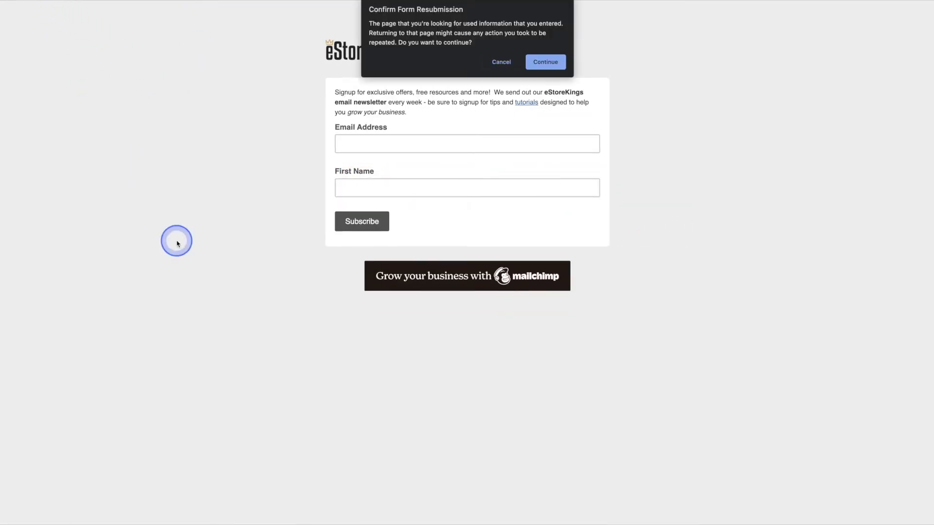
pyautogui.click(549, 58)
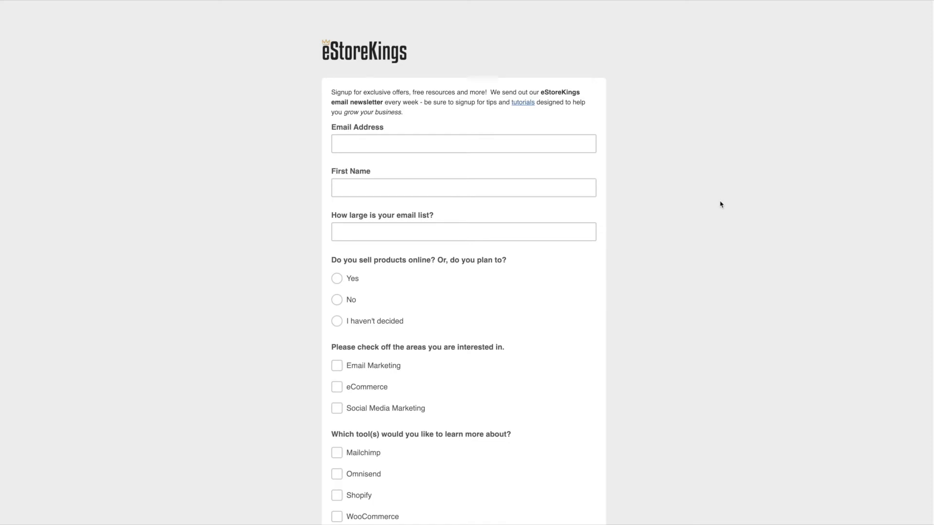
# Step: Return from the live form to the form builder and add a drop down field between the online-selling and areas-of-interest questions
pyautogui.scroll(-3, 720, 204)
pyautogui.scroll(3, 720, 204)
pyautogui.click(88, 0)
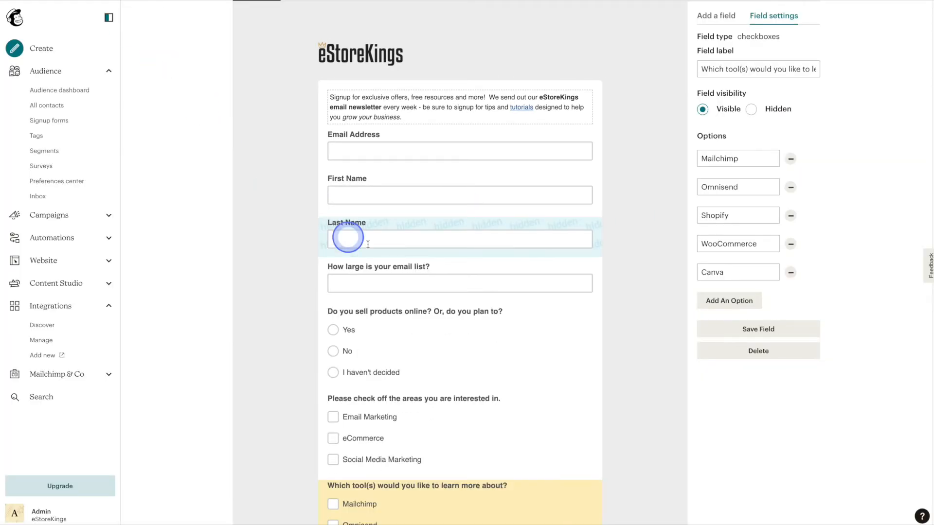
pyautogui.scroll(2, 622, 269)
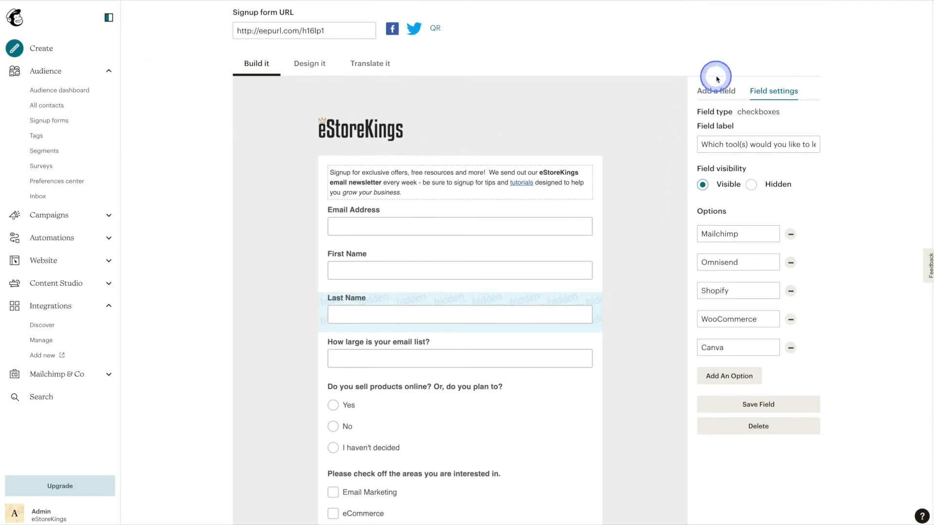
pyautogui.click(716, 91)
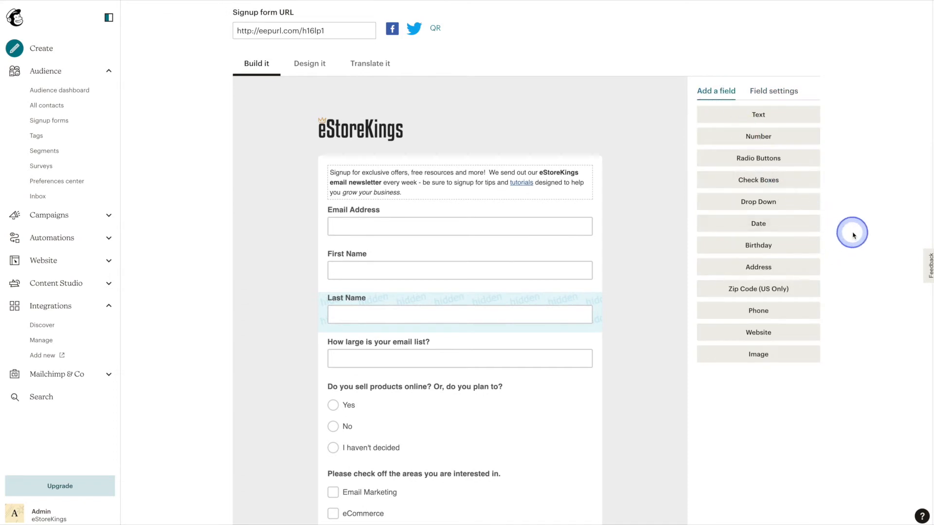
pyautogui.click(788, 205)
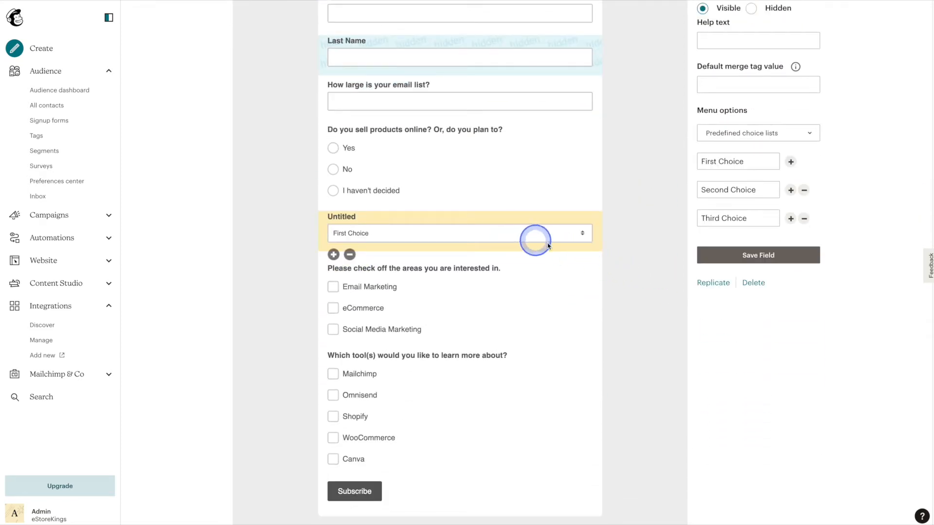
# Step: Label the new drop down field "What is your current skill level?" and make it a required field
pyautogui.scroll(3, 662, 249)
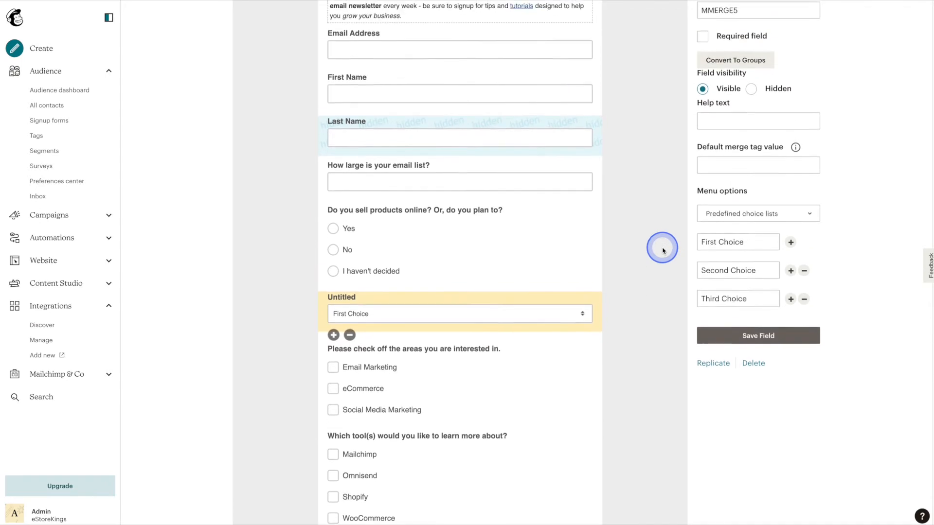
pyautogui.scroll(2, 694, 123)
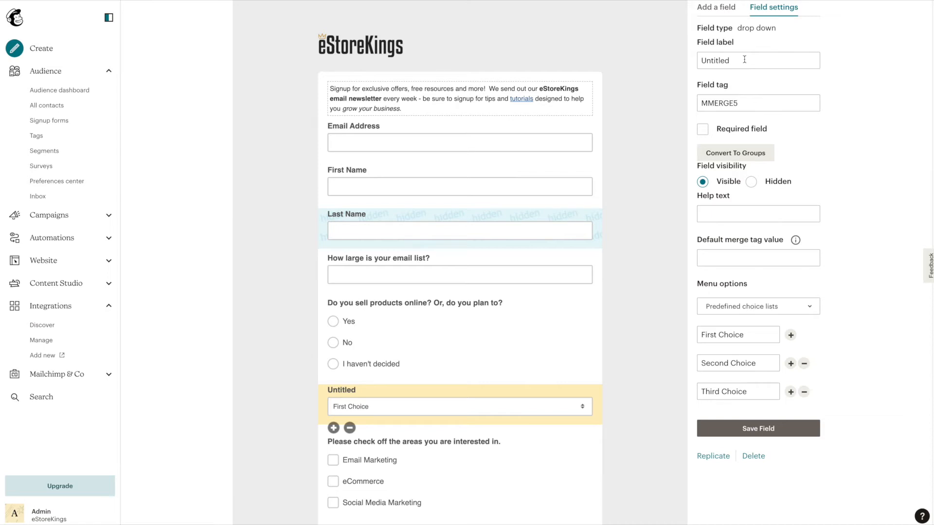
pyautogui.doubleClick(744, 59)
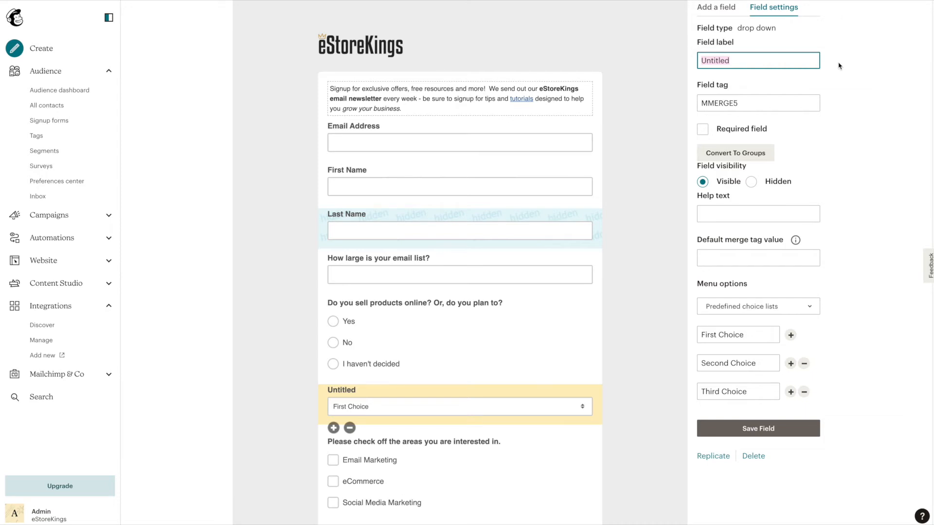
pyautogui.write('What is your current skill level?')
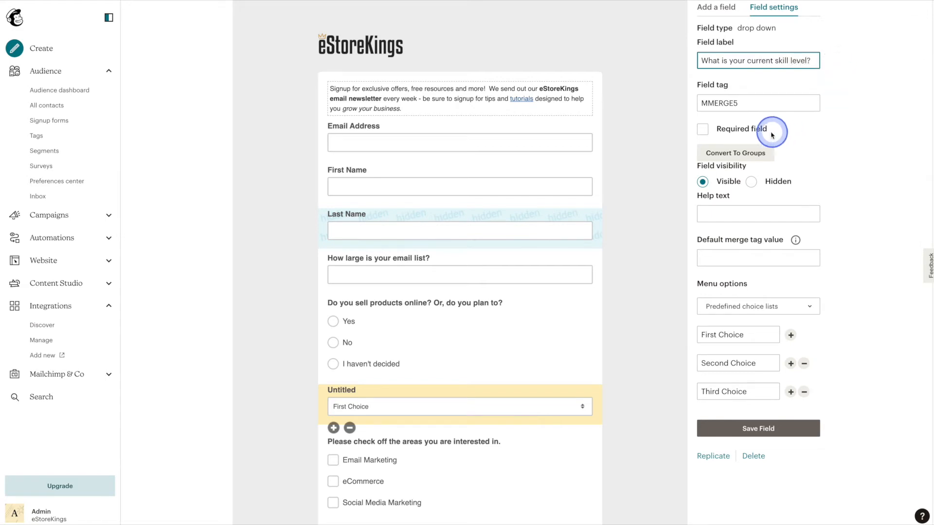
pyautogui.click(724, 132)
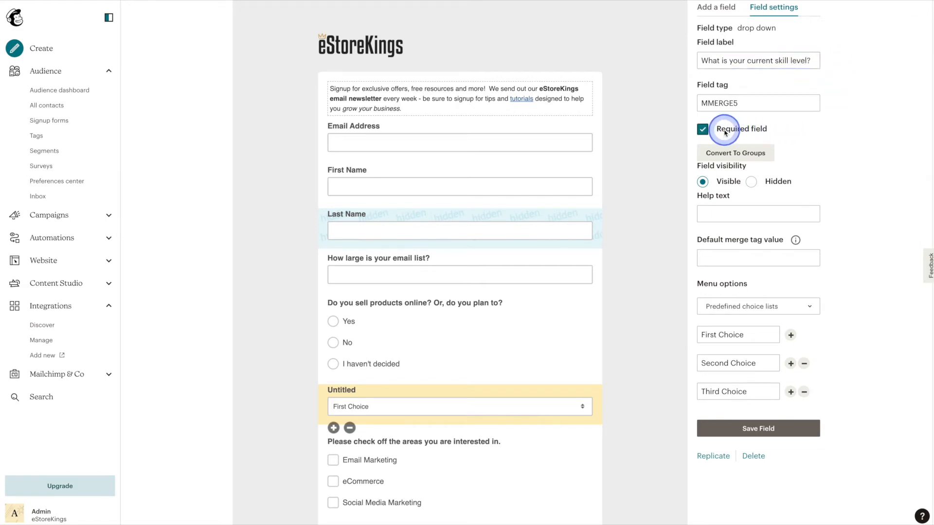
# Step: Set the skill level field's help text to "Let us know so we can send you learning content specifically designed for your learning level."
pyautogui.click(728, 213)
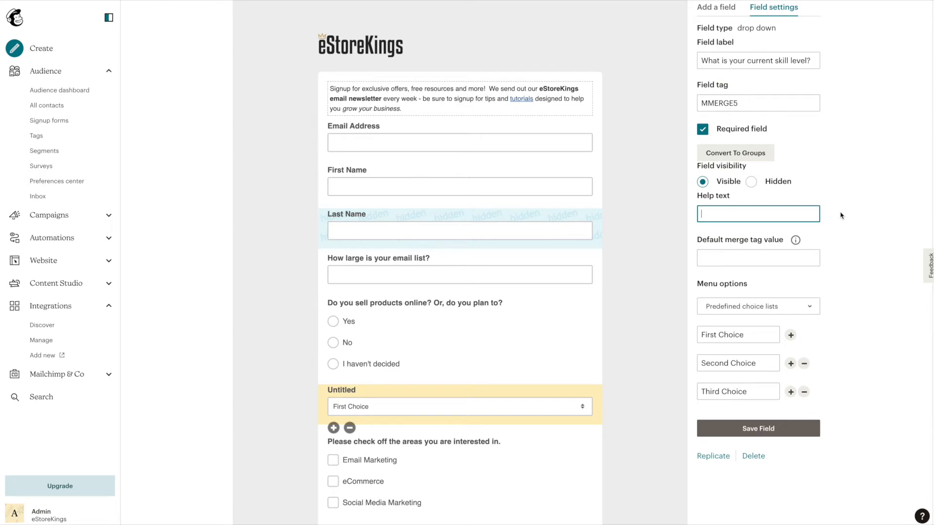
pyautogui.write('Let us know so we can ')
pyautogui.write('send you')
pyautogui.write(' lear')
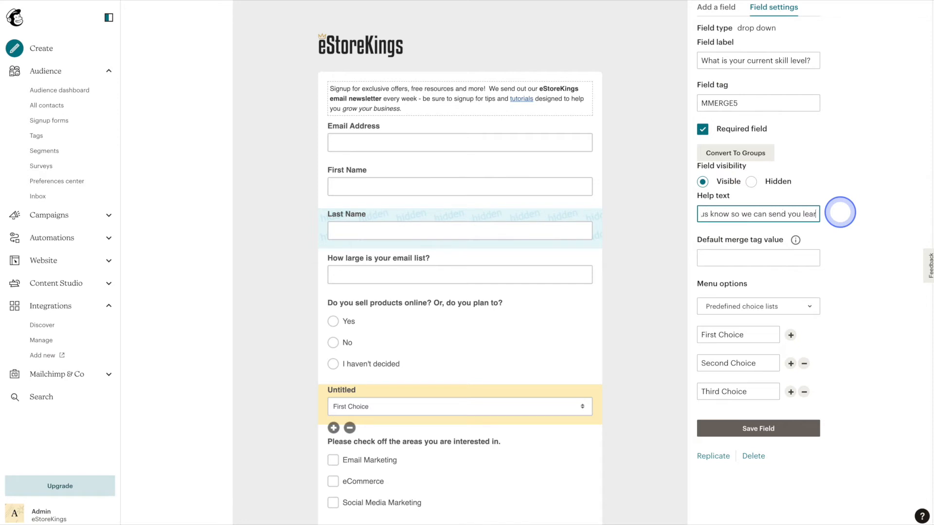
pyautogui.write('ning content sp')
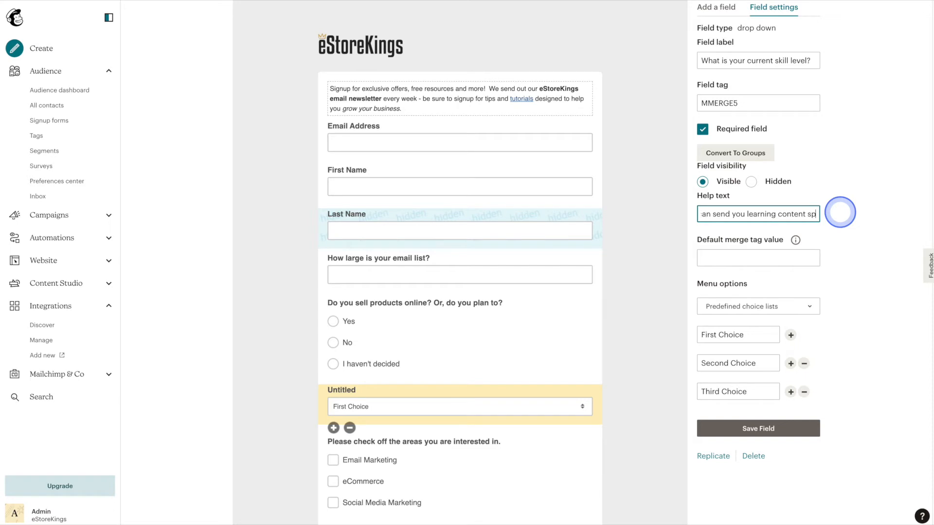
pyautogui.write('ecifically des')
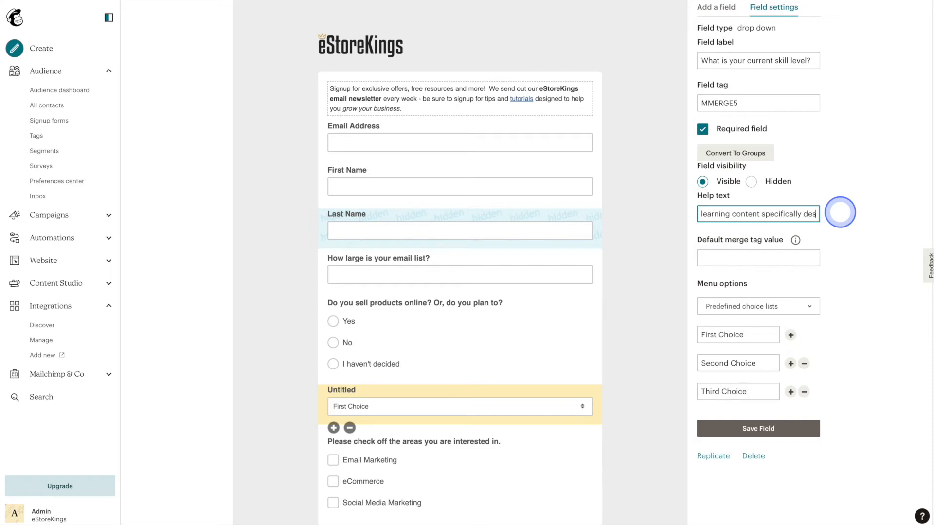
pyautogui.write('igned for you')
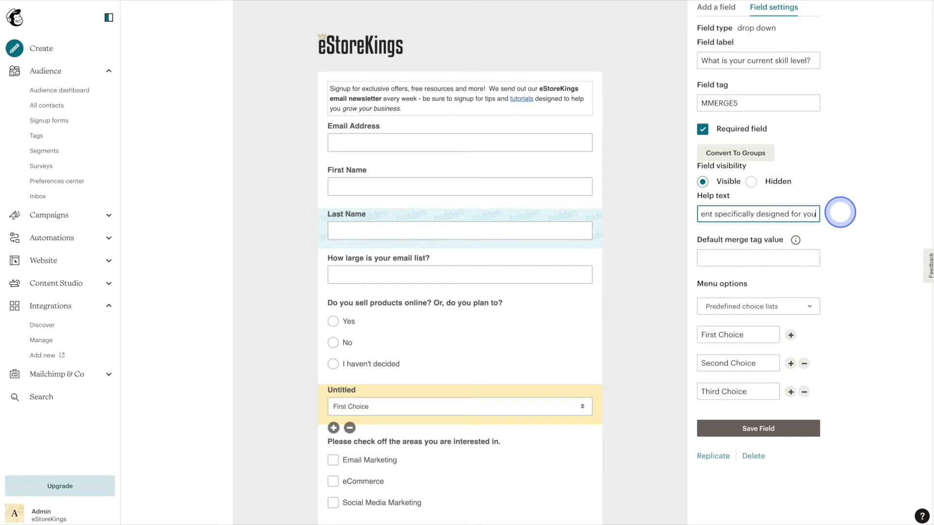
pyautogui.write('r learning level.')
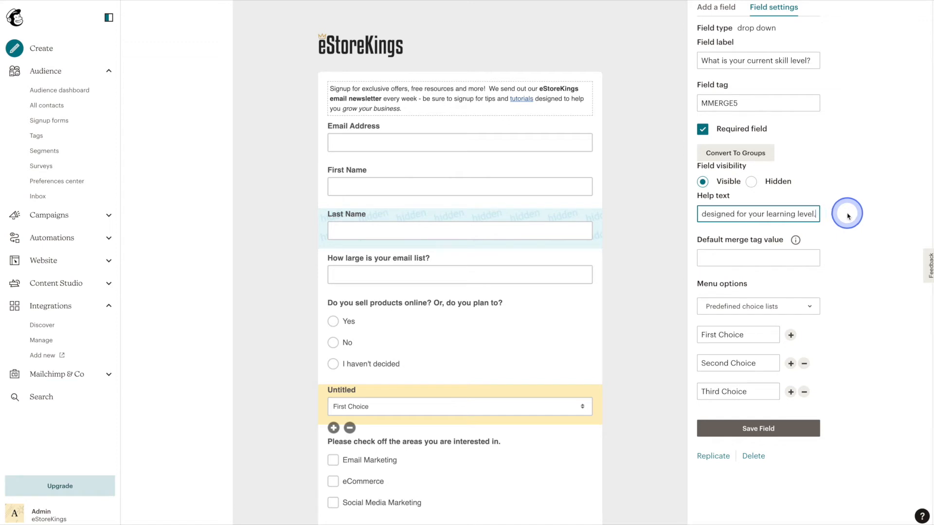
pyautogui.click(848, 216)
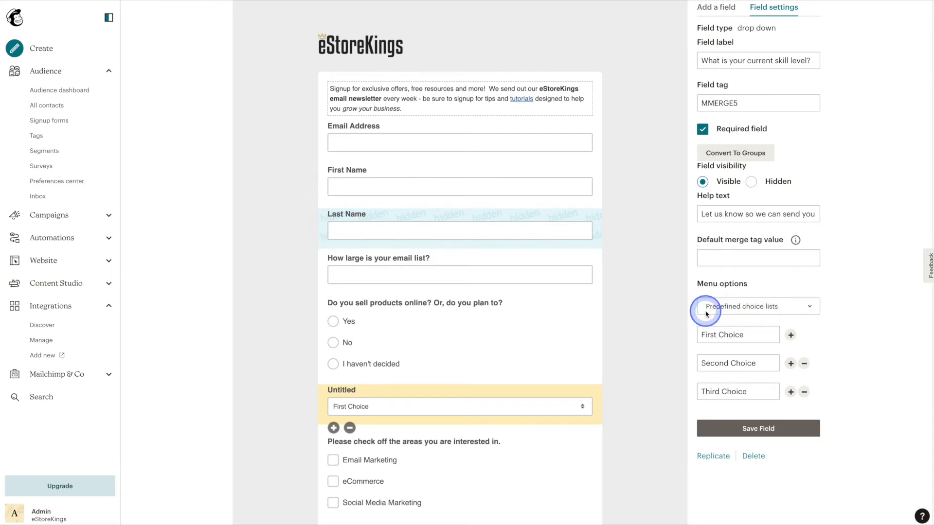
# Step: Set the skill level field's menu options to "Beginner", "Intermediate" and "Advanced", and save the field
pyautogui.click(809, 306)
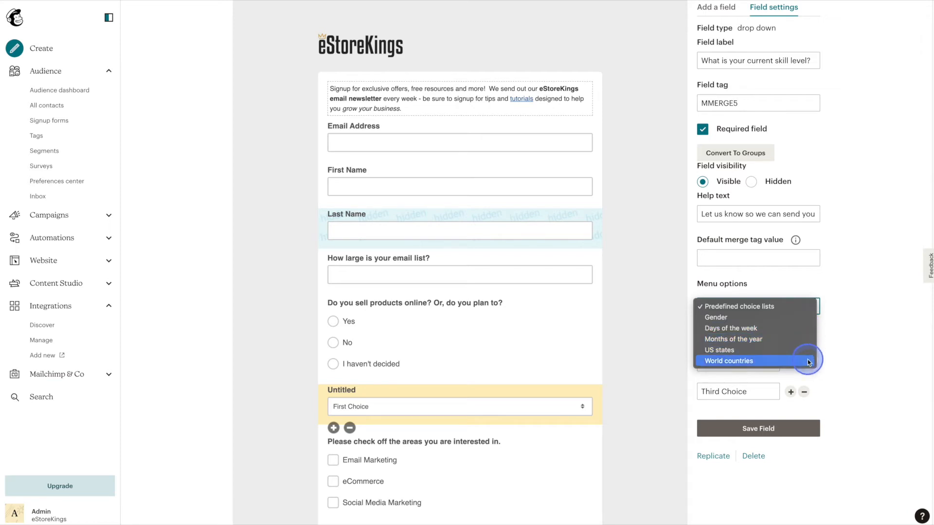
pyautogui.click(864, 355)
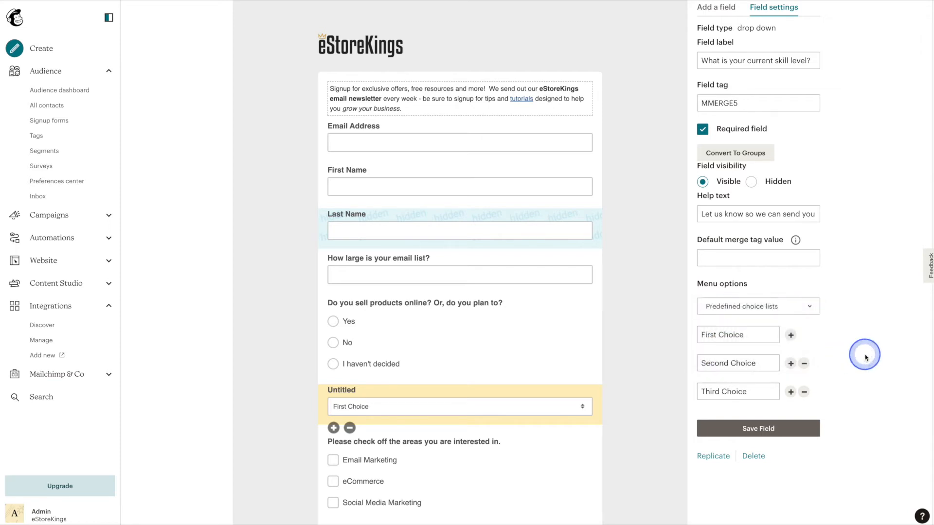
pyautogui.tripleClick(761, 335)
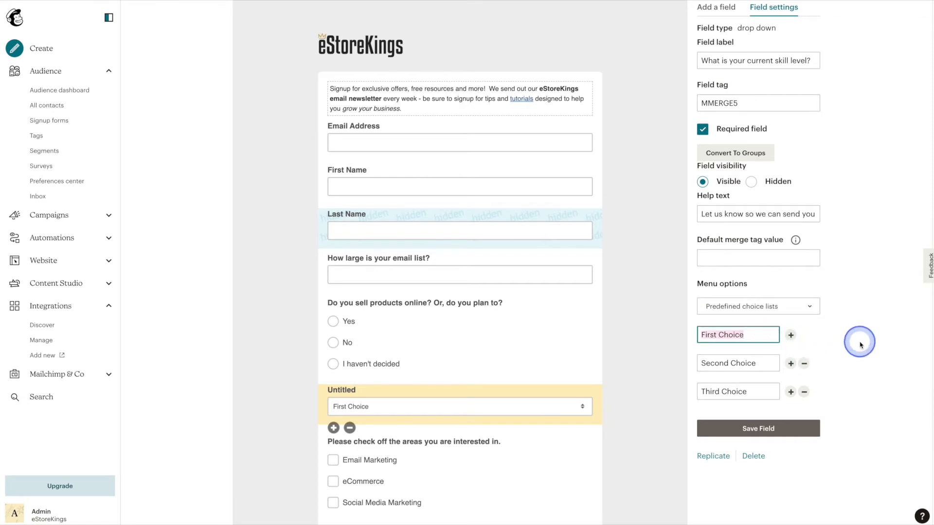
pyautogui.write('Beginner')
pyautogui.press('Tab')
pyautogui.press('Tab')
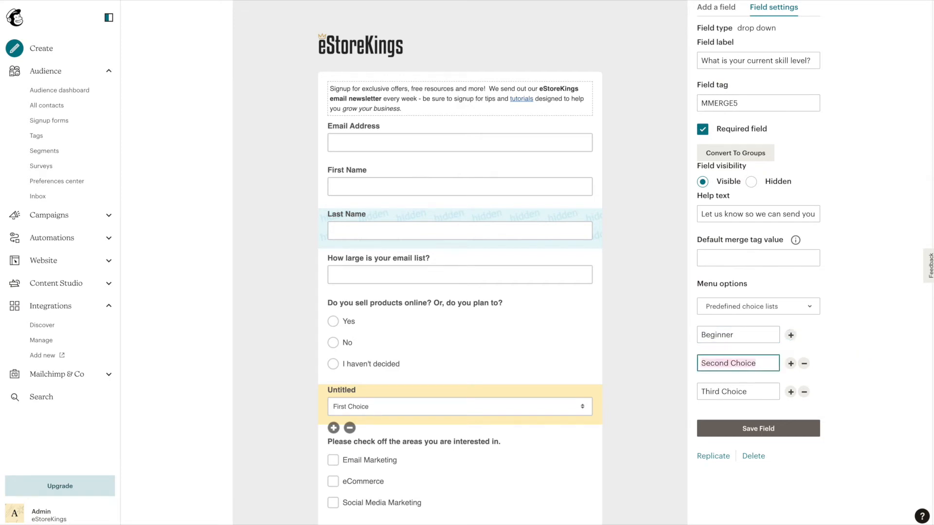
pyautogui.write('Intermediate')
pyautogui.press('Tab')
pyautogui.press('Tab')
pyautogui.press('Tab')
pyautogui.write('Ad')
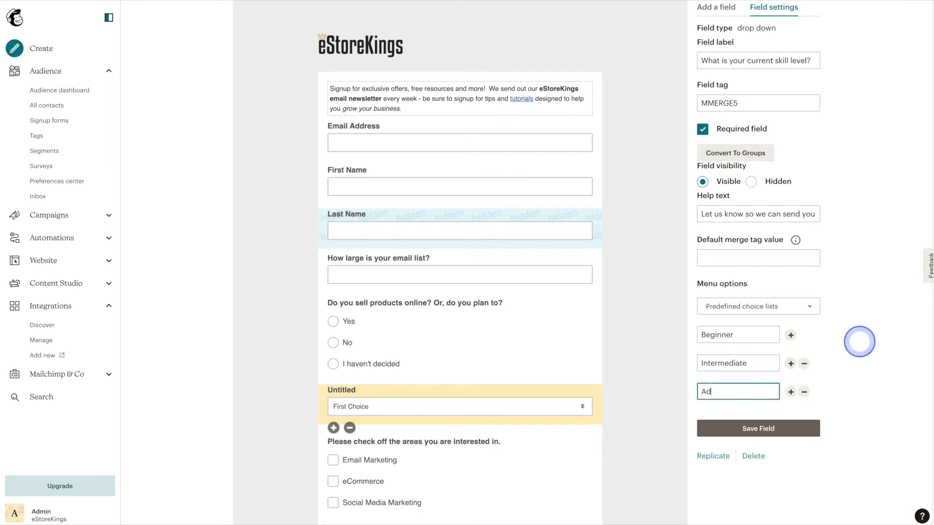
pyautogui.write('vanced')
pyautogui.click(847, 338)
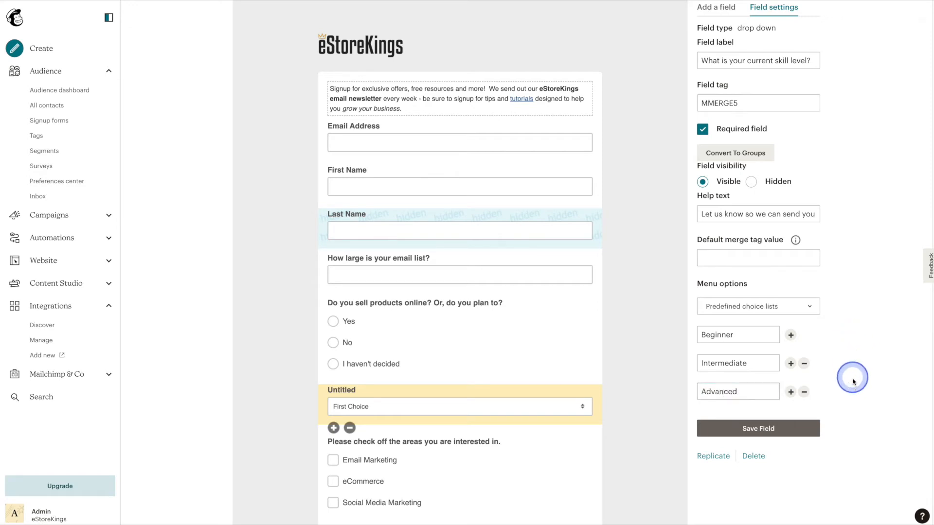
pyautogui.click(784, 429)
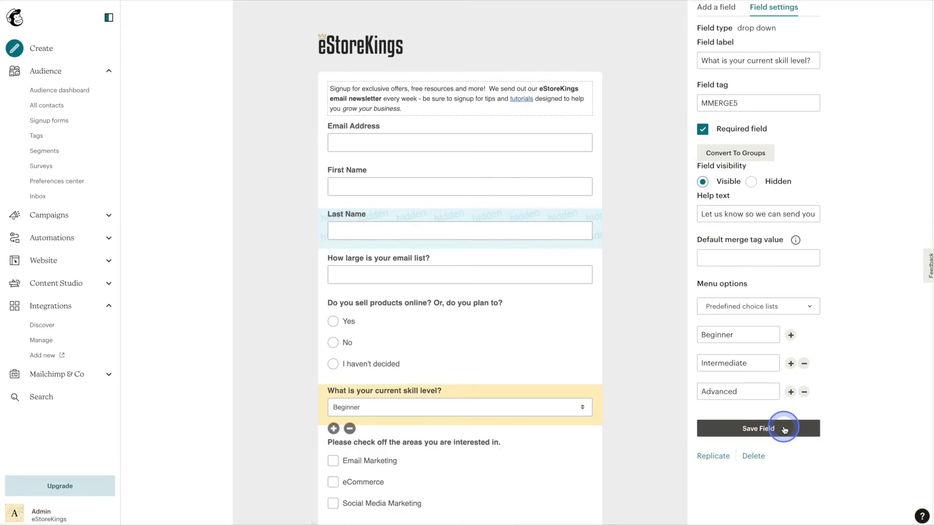
# Step: Add a date field below the skill level question and label it "When did you start your business or brand?"
pyautogui.click(713, 7)
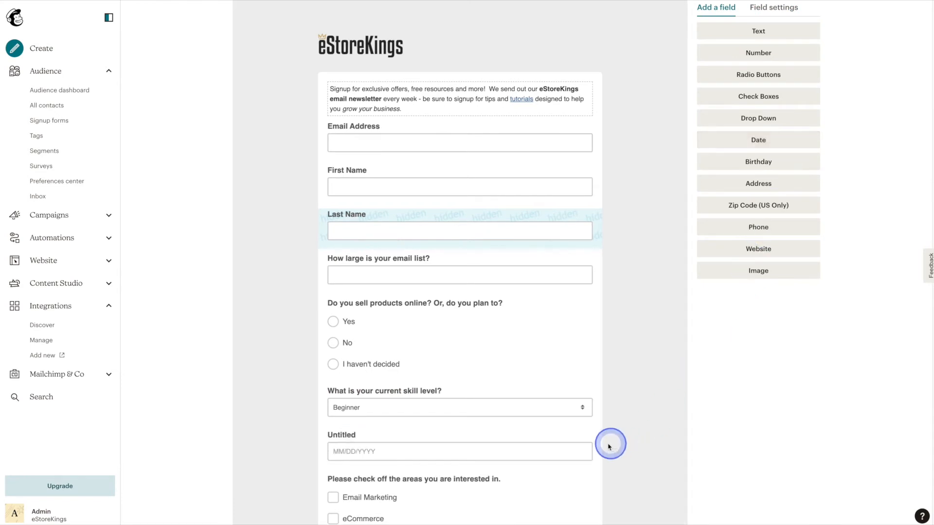
pyautogui.click(553, 447)
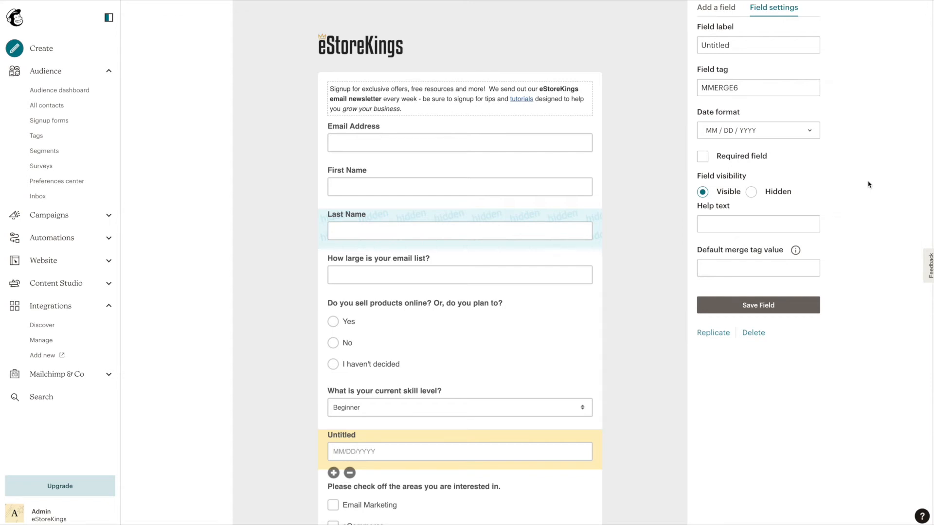
pyautogui.doubleClick(763, 45)
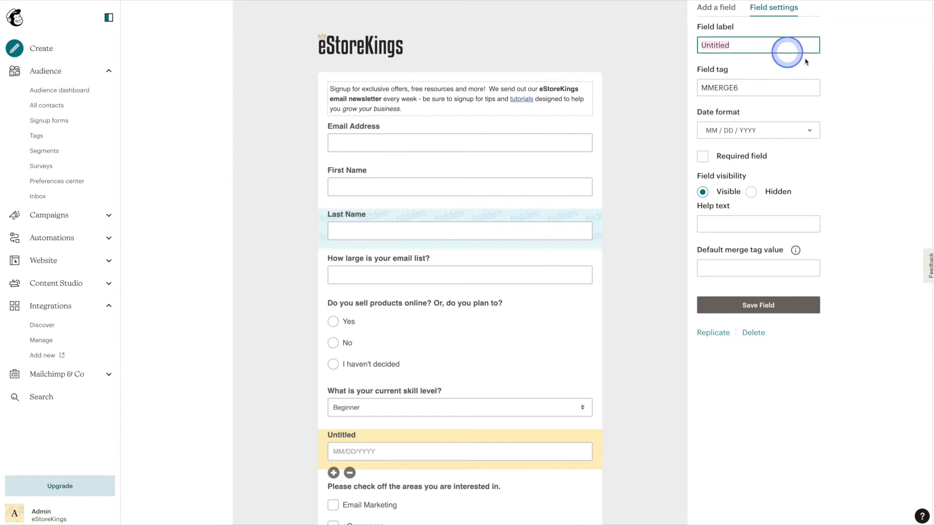
pyautogui.write('Wh')
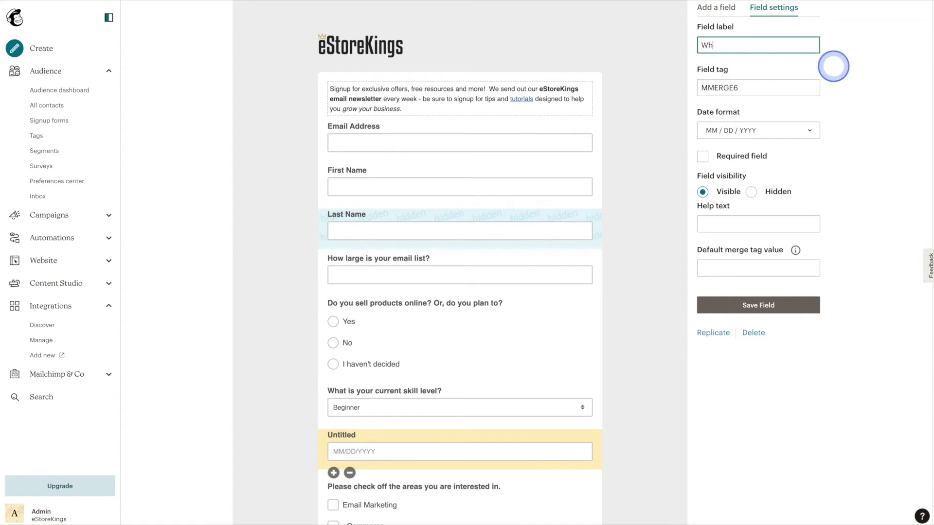
pyautogui.write('en did you start your business or brand?')
# Step: Keep the date field's format as MM / DD / YYYY and save the field
pyautogui.click(812, 130)
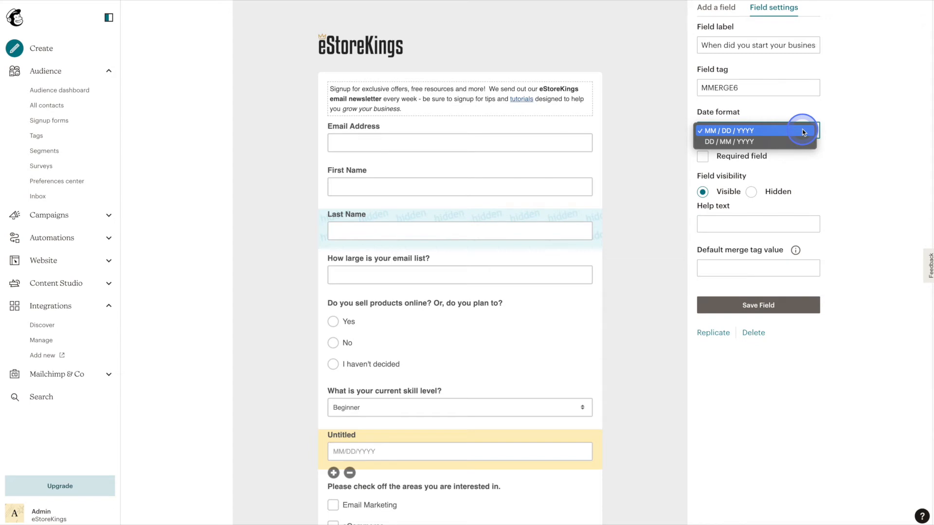
pyautogui.click(866, 138)
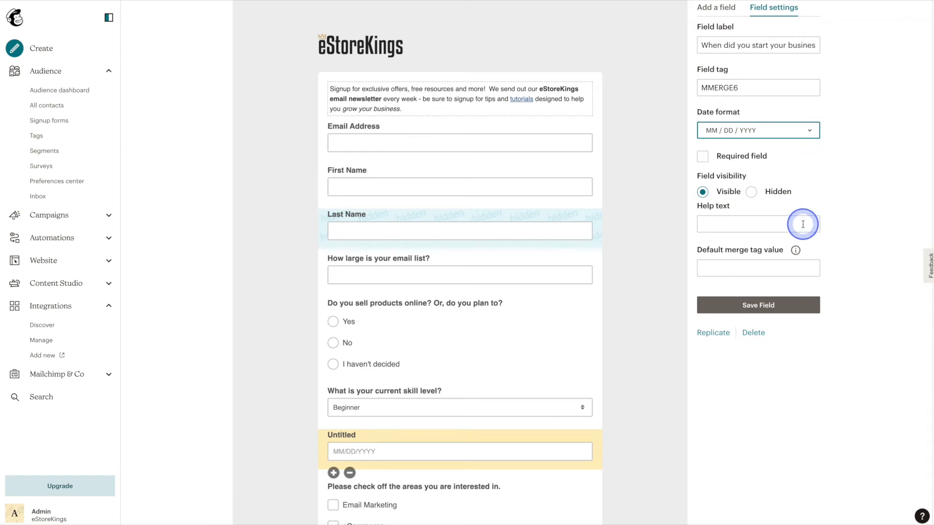
pyautogui.click(801, 308)
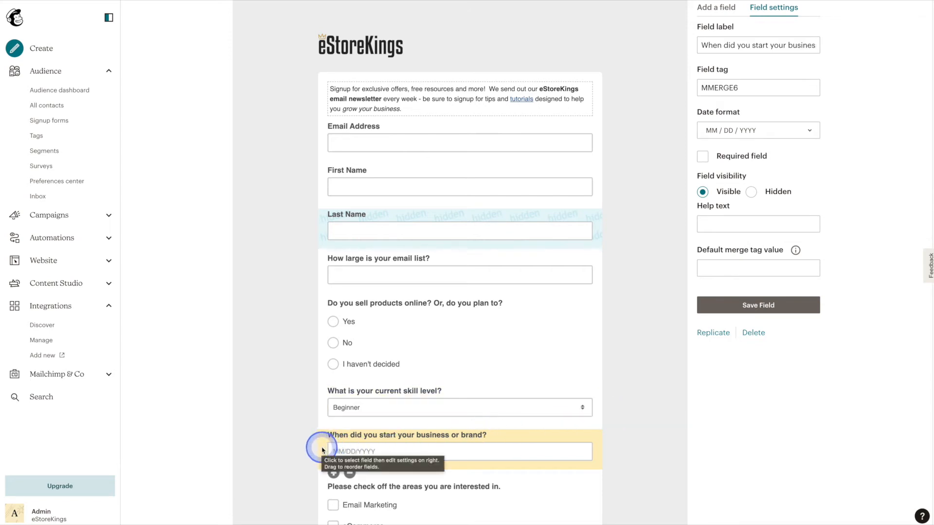
# Step: Reorder the form so the business start date follows Last Name and the skill level question follows the email list size question
pyautogui.moveTo(321, 450); pyautogui.dragTo(323, 303)
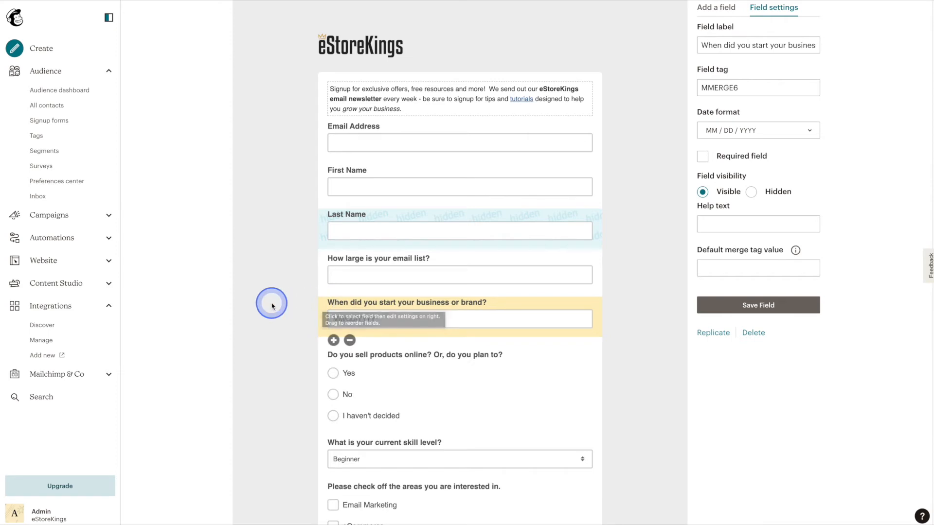
pyautogui.scroll(-3, 271, 305)
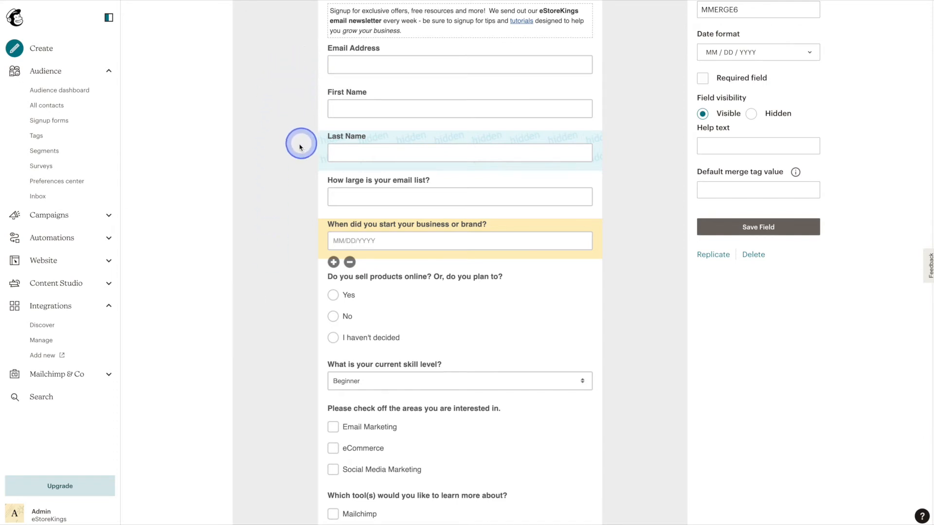
pyautogui.moveTo(321, 236); pyautogui.dragTo(323, 197)
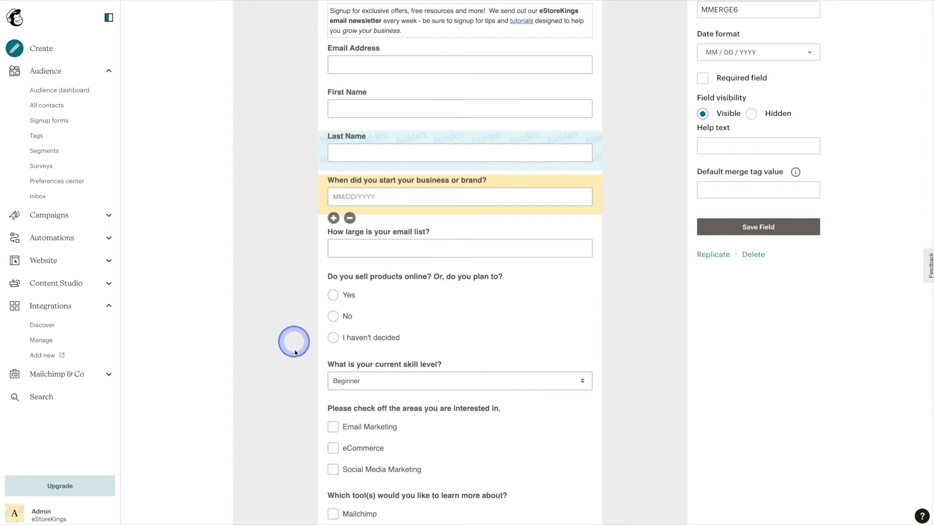
pyautogui.moveTo(317, 373); pyautogui.dragTo(332, 246)
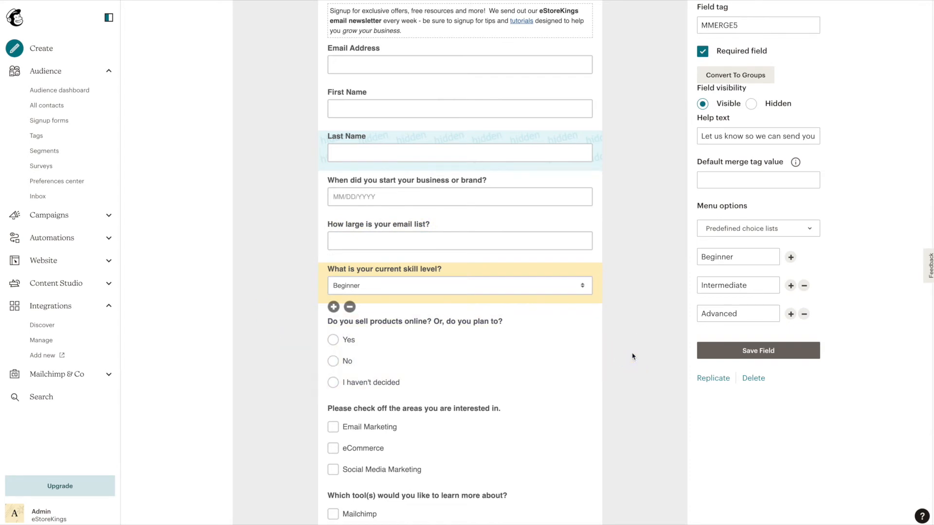
pyautogui.scroll(3, 633, 357)
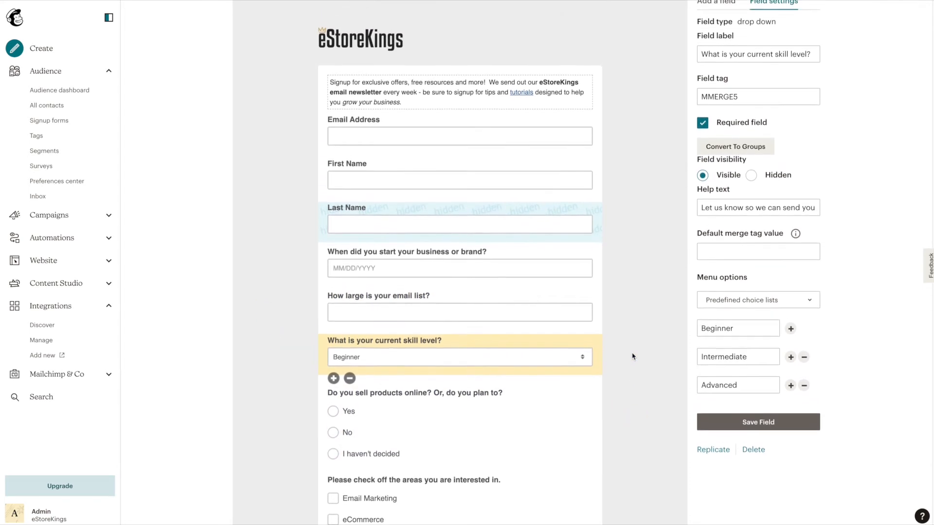
# Step: Add a birthday field to the form below the question about selling products online
pyautogui.click(678, 66)
pyautogui.click(704, 28)
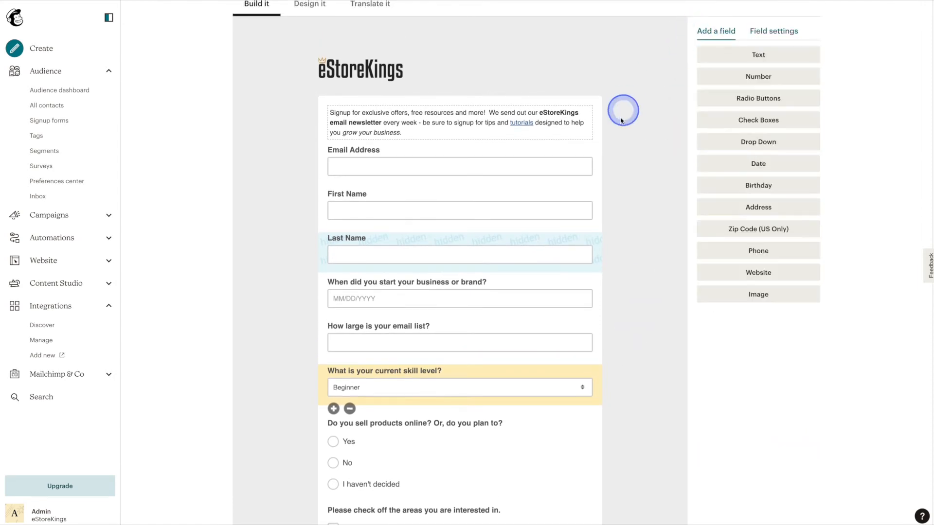
pyautogui.click(732, 186)
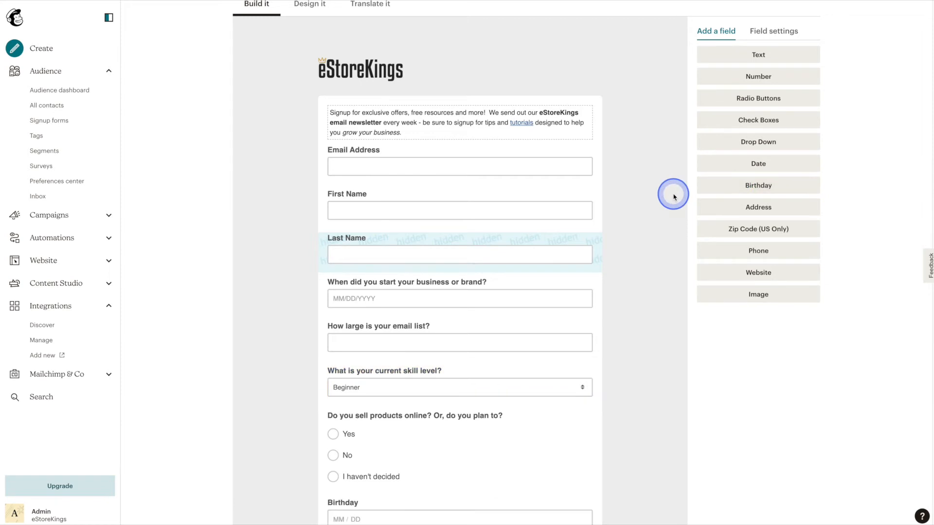
pyautogui.scroll(-4, 641, 286)
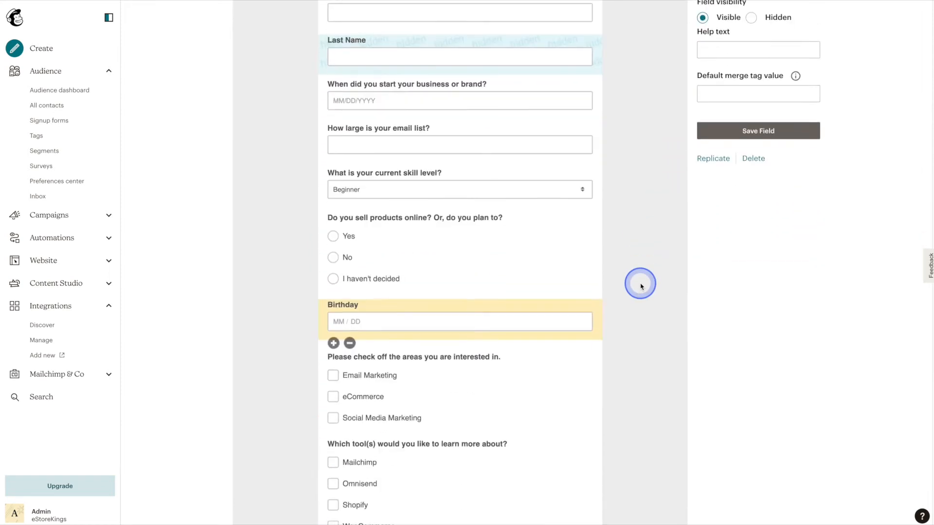
pyautogui.scroll(3, 755, 263)
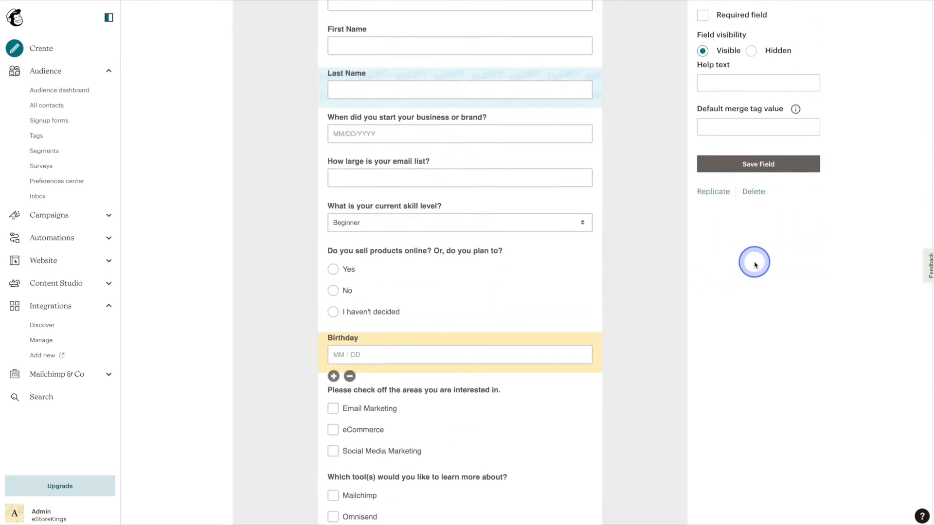
pyautogui.scroll(1, 754, 265)
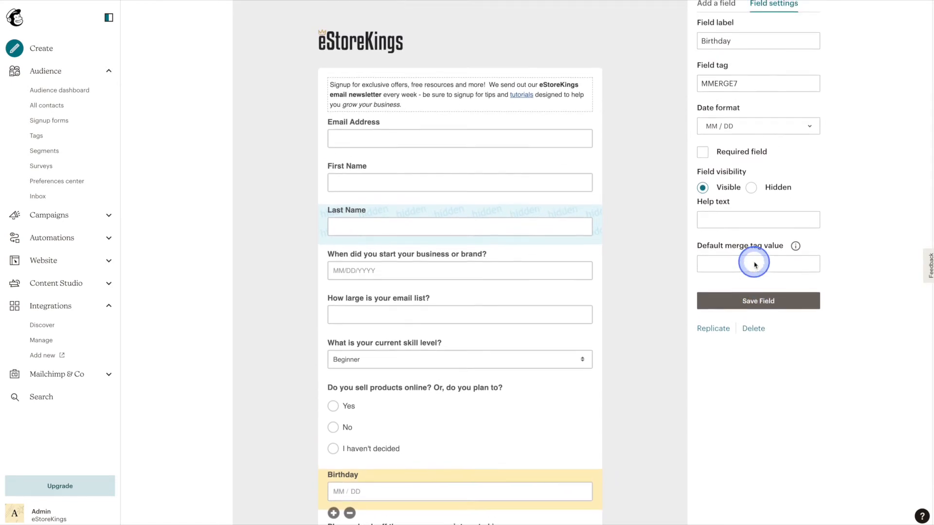
pyautogui.click(676, 489)
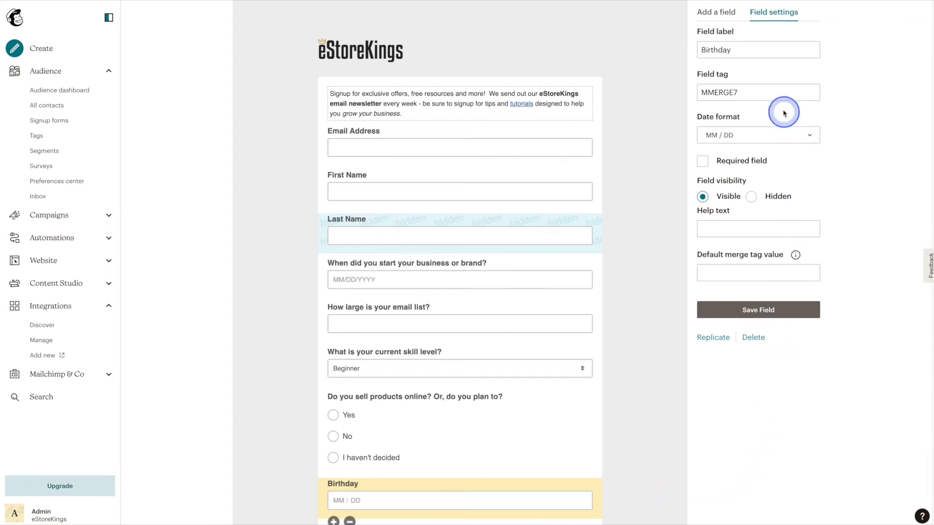
# Step: Label the birthday field "When is your birthday?" and keep its date format as MM / DD
pyautogui.doubleClick(747, 48)
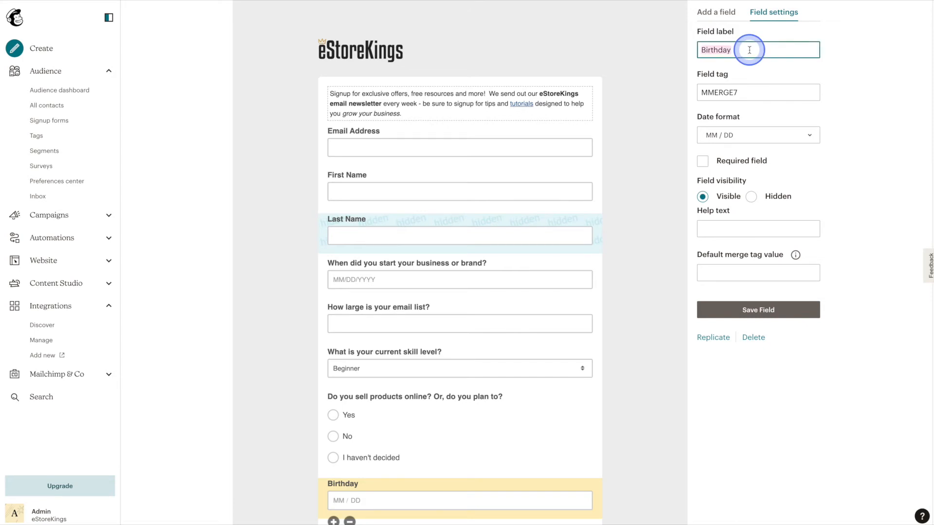
pyautogui.write('When is your bu')
pyautogui.write('rthday?')
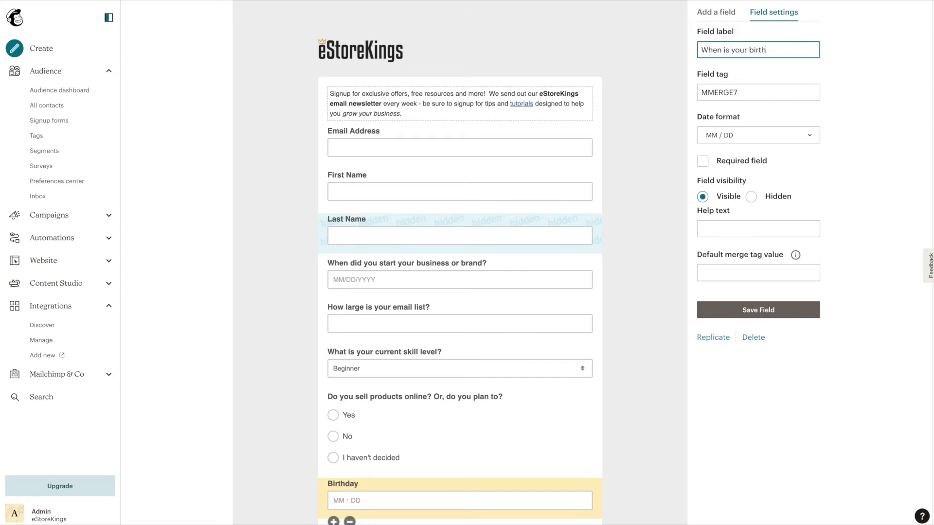
pyautogui.click(805, 135)
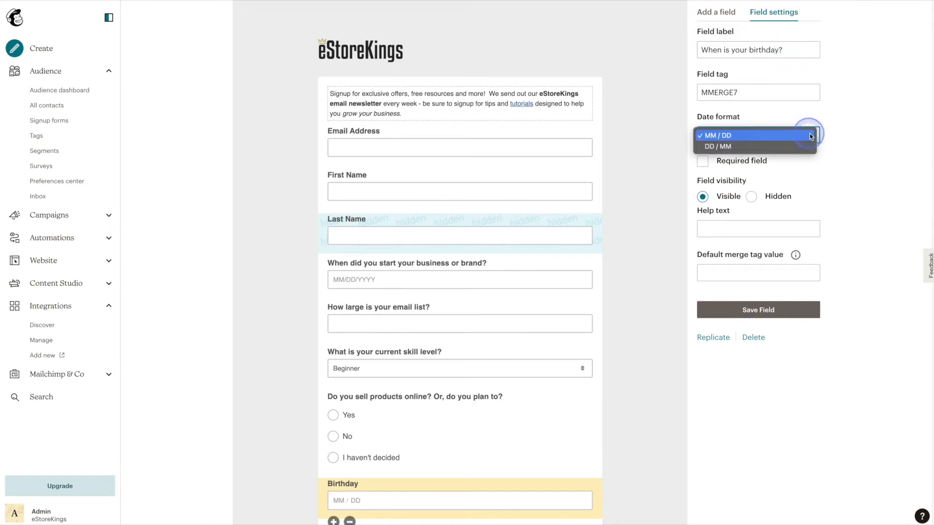
pyautogui.click(837, 140)
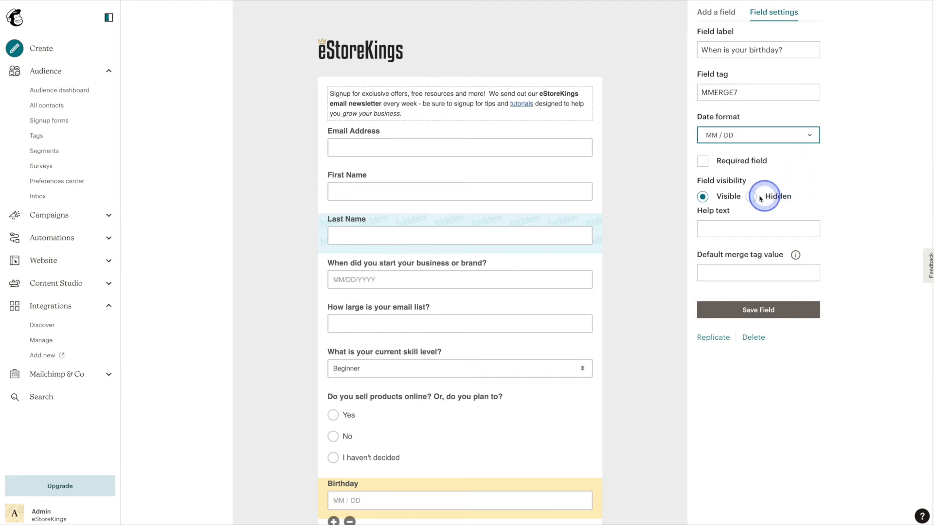
# Step: Set the birthday field's help text to "We'd love to send you a special gift and exclusive offers on your birthday!"
pyautogui.click(759, 226)
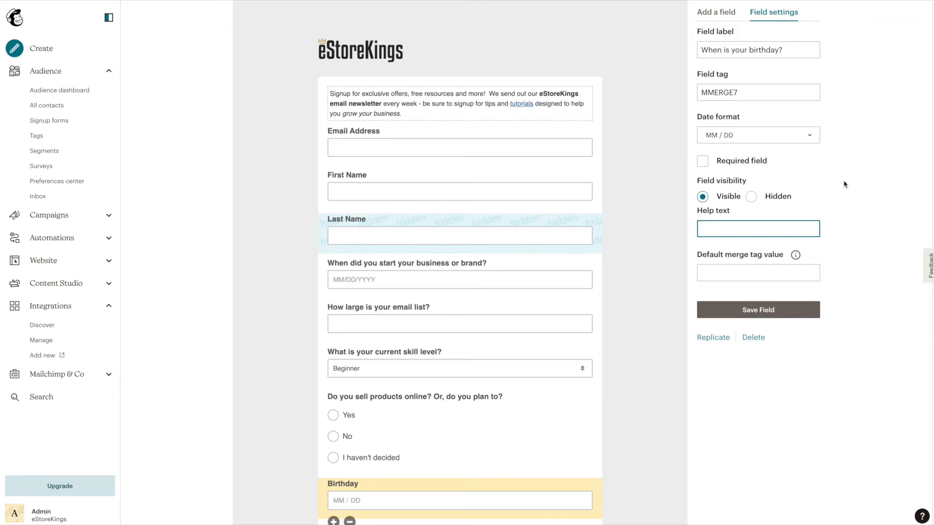
pyautogui.write("We'd love to send you a special")
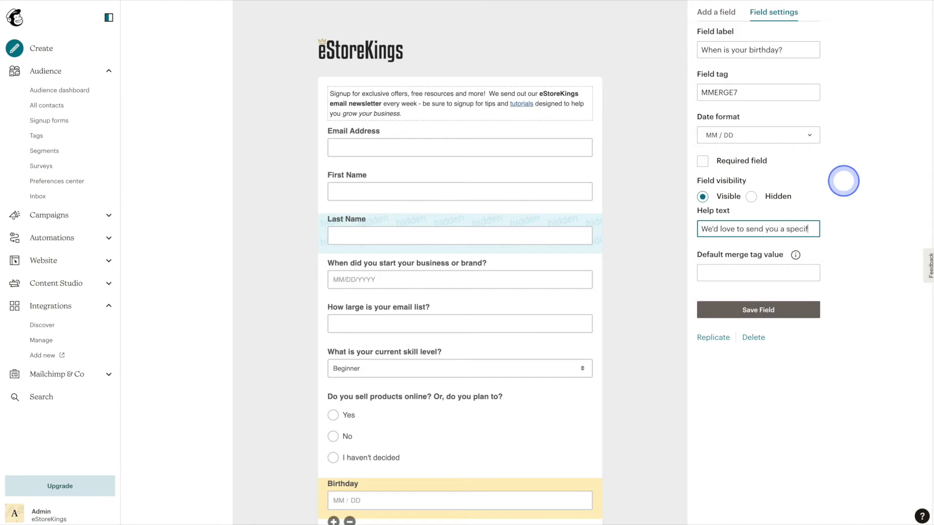
pyautogui.write(' gift and ex')
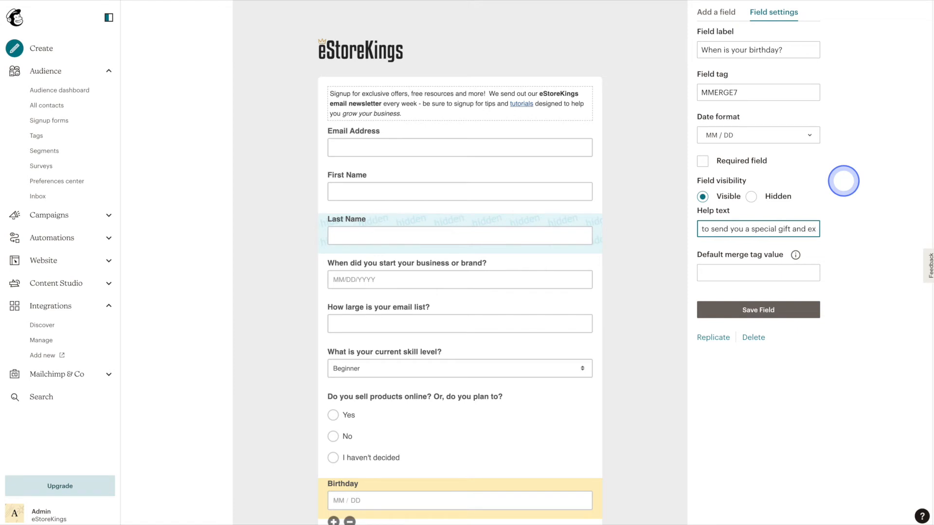
pyautogui.write('clusive offer')
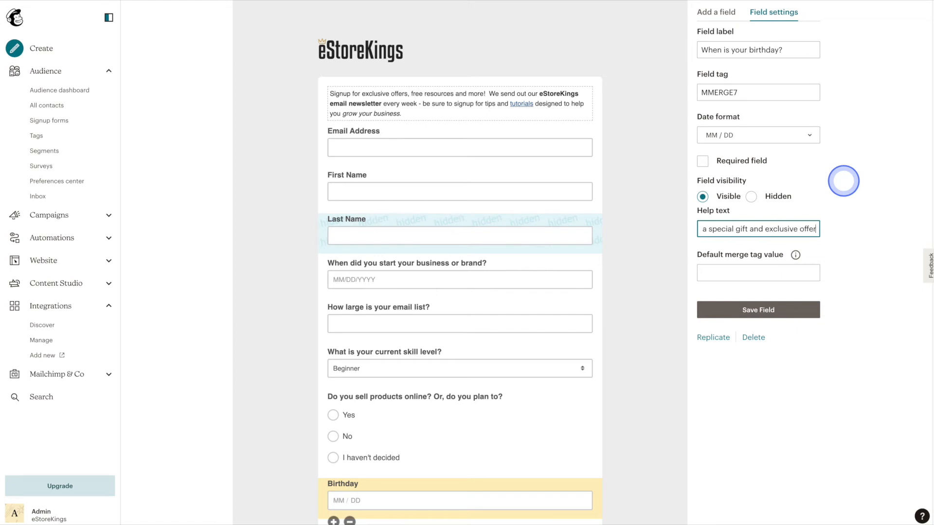
pyautogui.write('s on your bir')
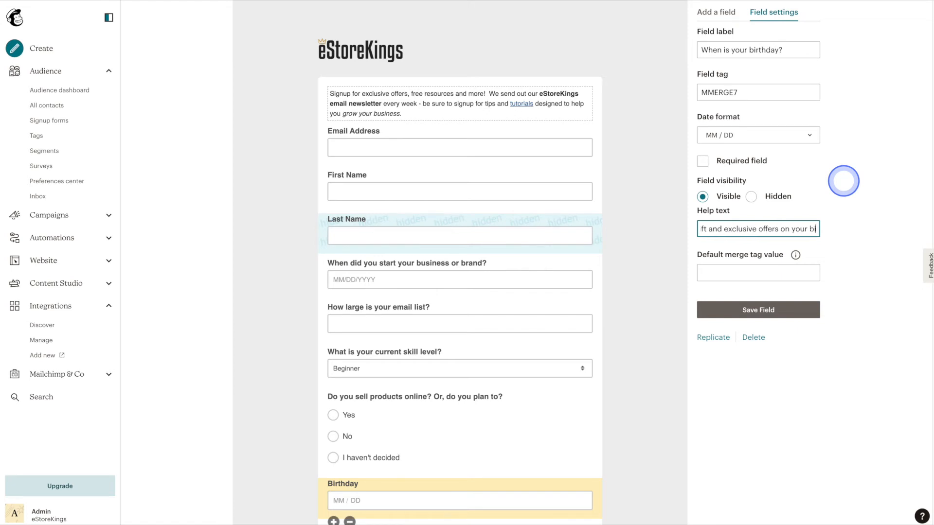
pyautogui.write('thday!')
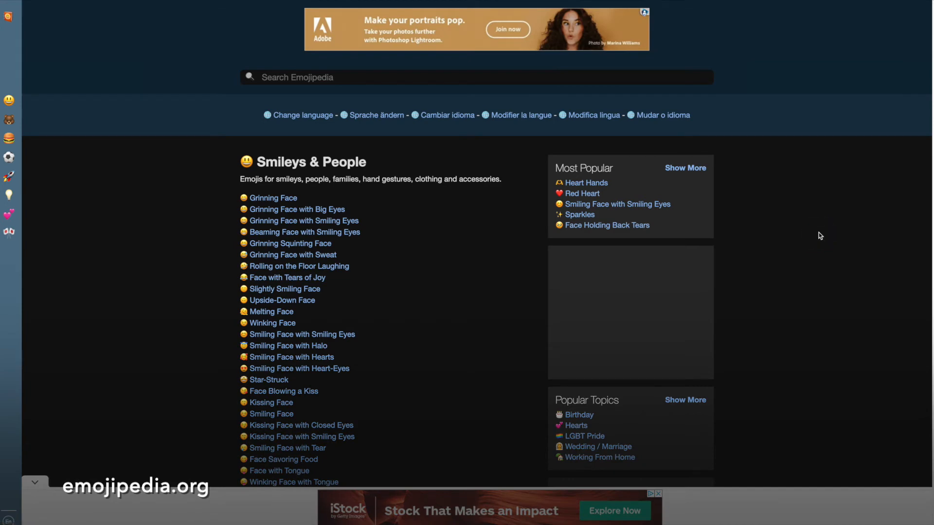
# Step: Switch to Emojipedia, search for "party" and copy the Party Popper emoji
pyautogui.click(567, 76)
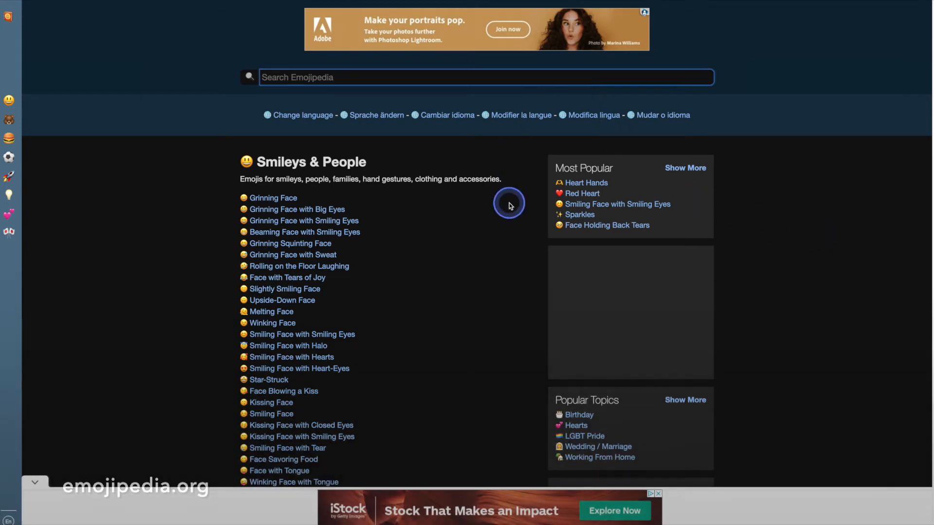
pyautogui.write('party')
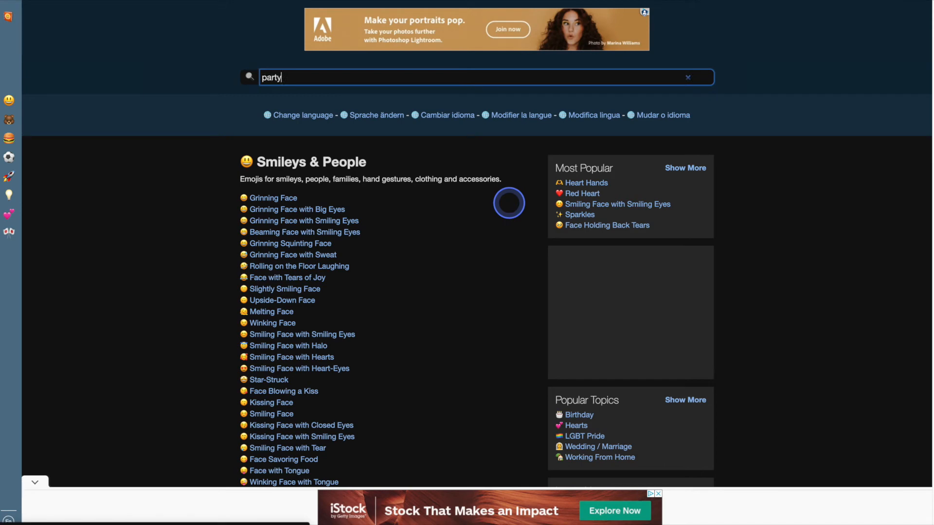
pyautogui.press('Return')
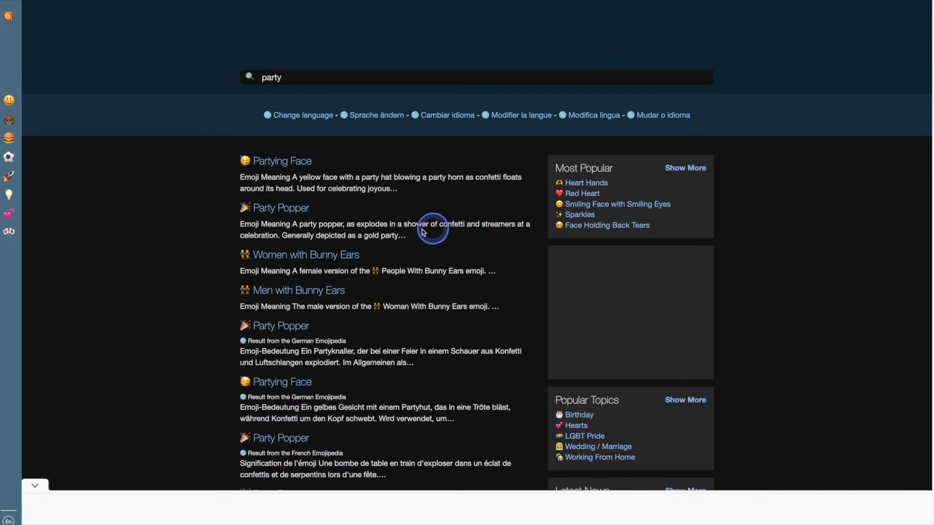
pyautogui.click(300, 213)
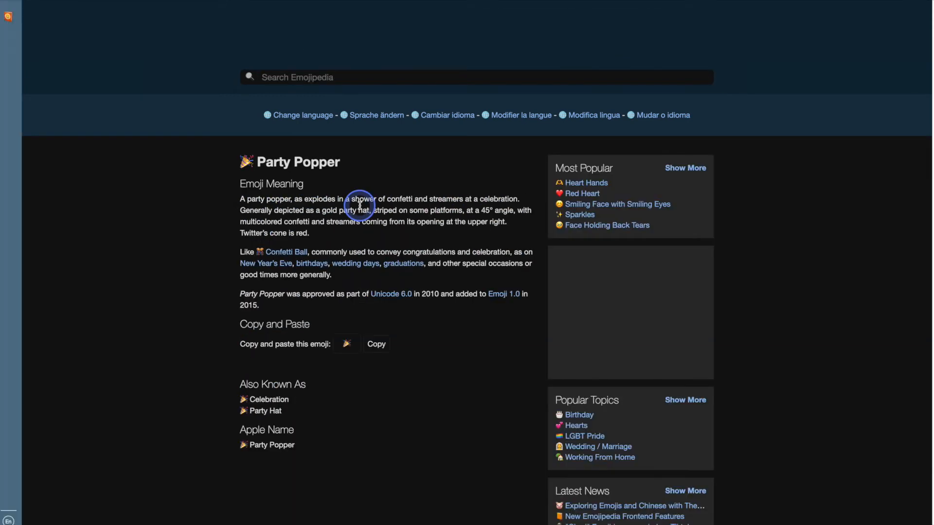
pyautogui.click(375, 339)
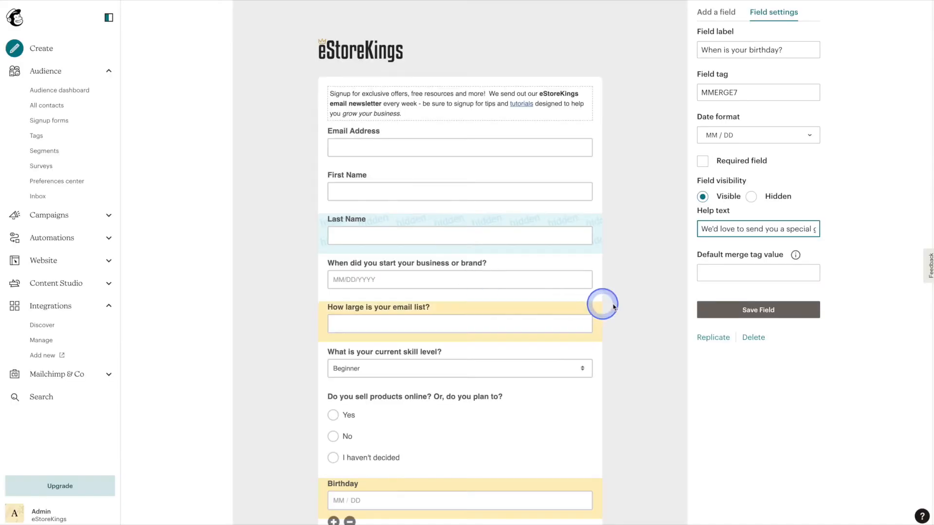
# Step: Try to replace the exclamation mark ending the birthday help text with the copied emoji, and save the field
pyautogui.click(809, 229)
pyautogui.press('super+Right')
pyautogui.press('BackSpace')
pyautogui.press('super+v')
pyautogui.click(845, 237)
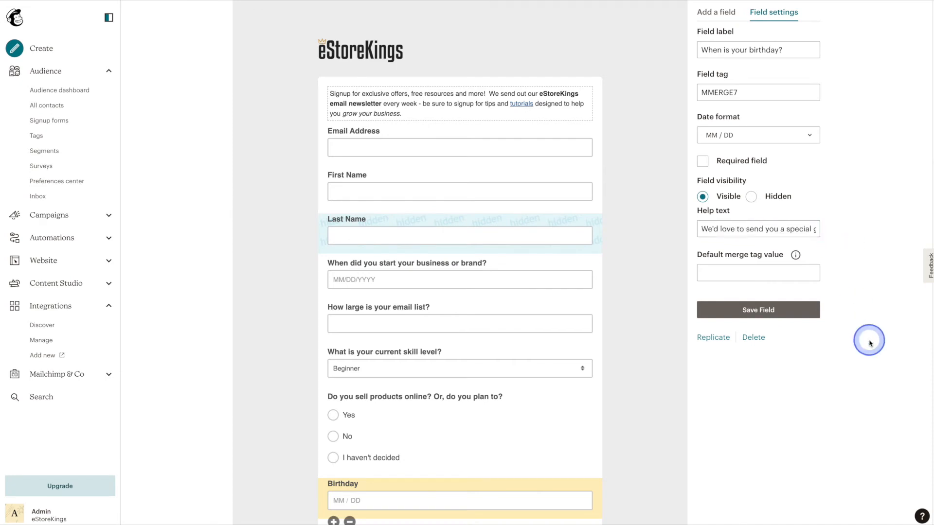
pyautogui.click(795, 314)
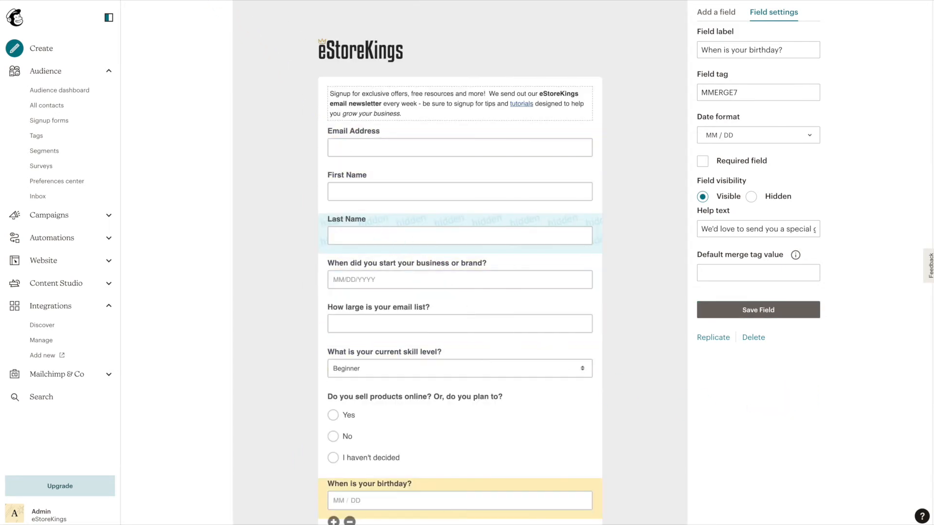
# Step: Reload the live signup form and check the birthday question and its help text
pyautogui.click(209, 1)
pyautogui.click(32, 1)
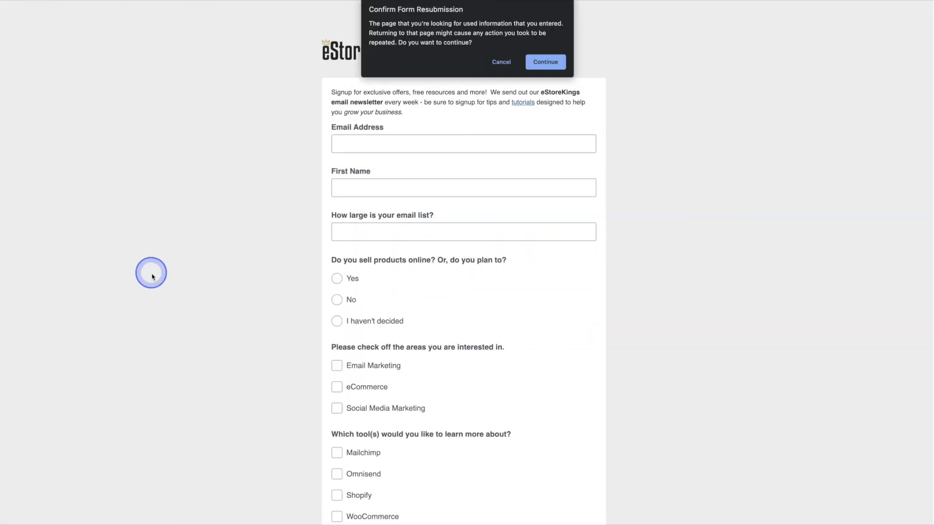
pyautogui.click(545, 62)
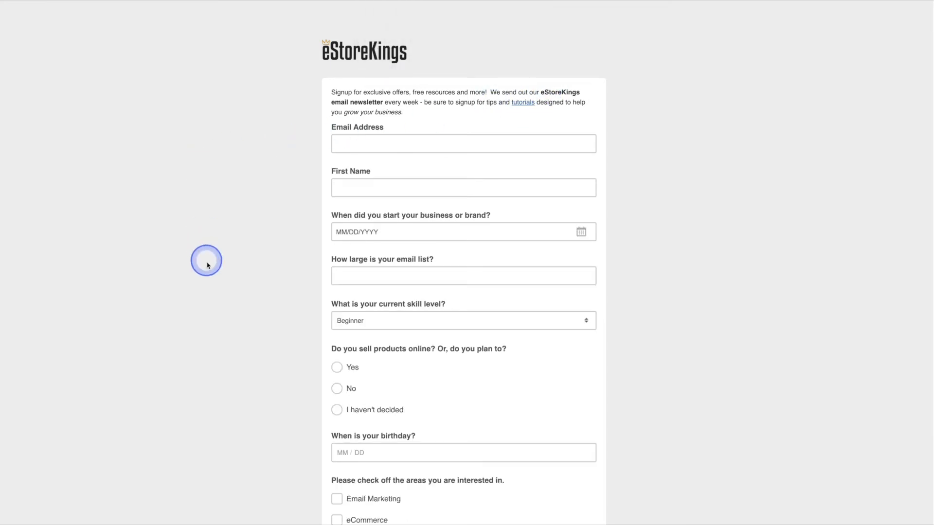
pyautogui.scroll(-1, 210, 296)
pyautogui.scroll(-5, 210, 295)
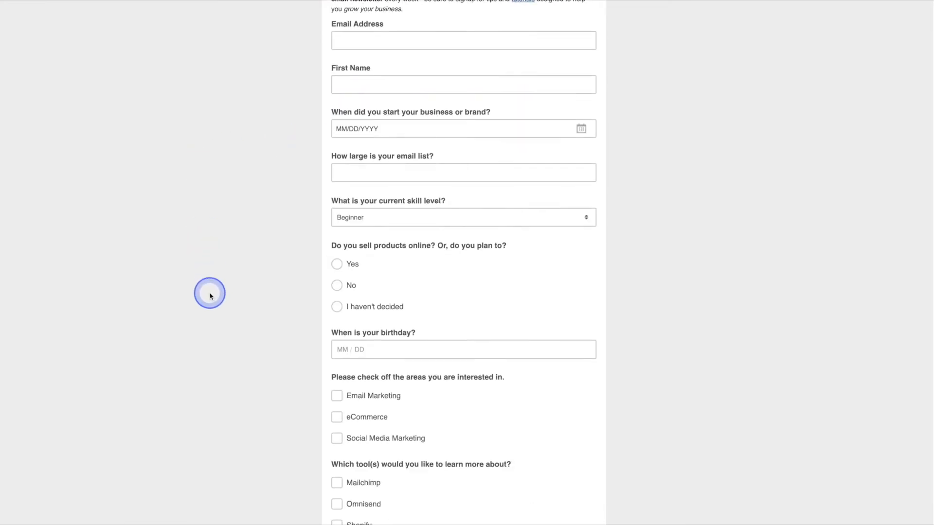
pyautogui.click(447, 322)
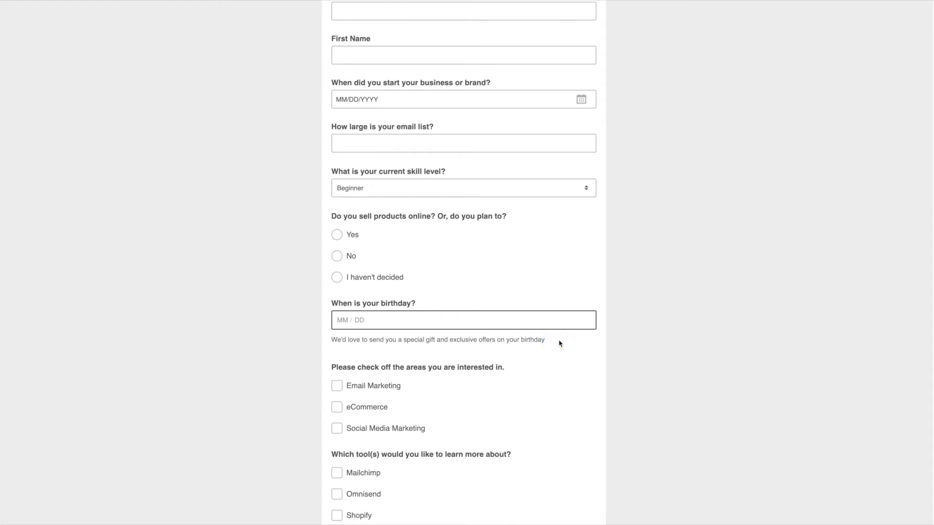
pyautogui.click(508, 361)
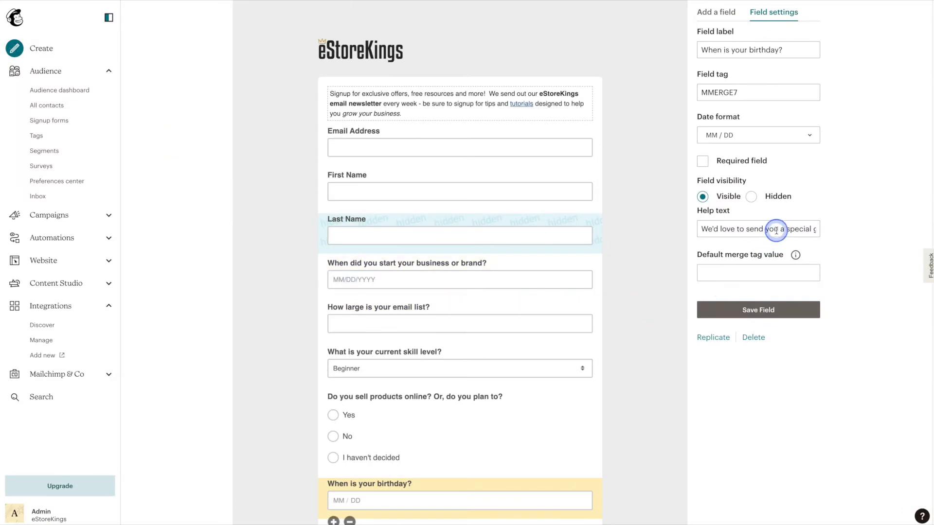
# Step: End the birthday field's help text with an exclamation mark and save the field
pyautogui.click(778, 229)
pyautogui.press('super+Right')
pyautogui.press('BackSpace')
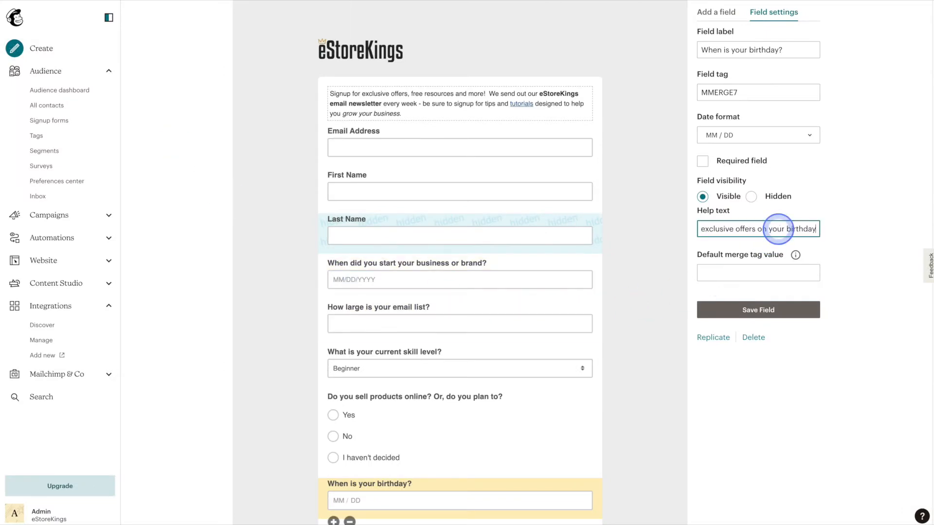
pyautogui.write('!')
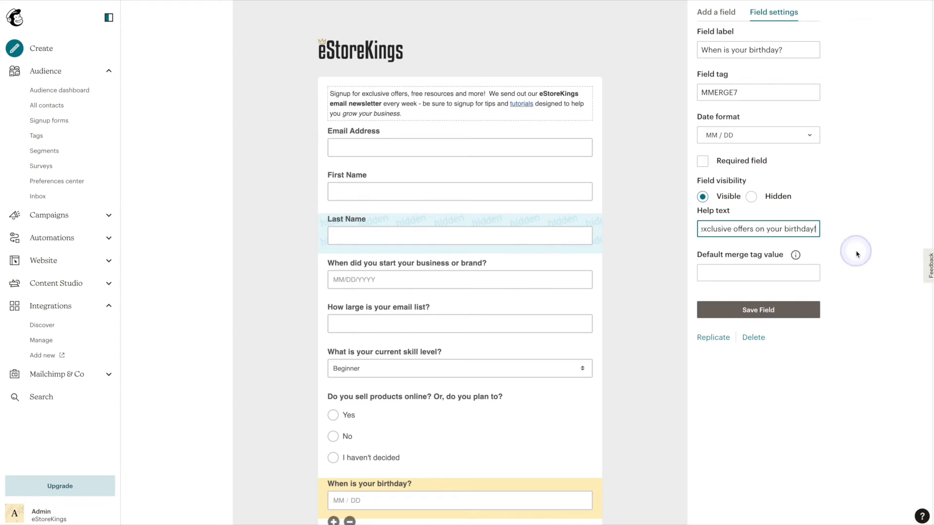
pyautogui.click(801, 310)
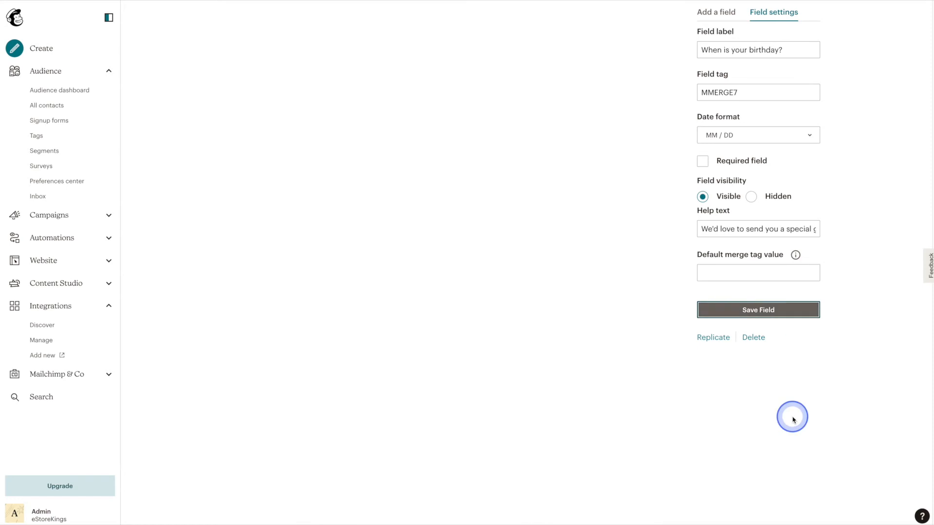
# Step: Add an address field below the birthday question and review its address lines in the form
pyautogui.click(707, 13)
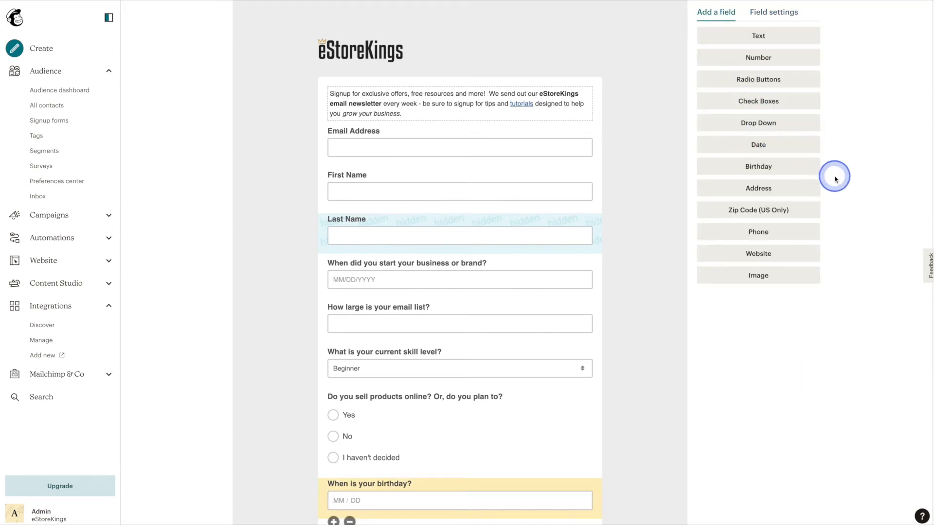
pyautogui.click(805, 188)
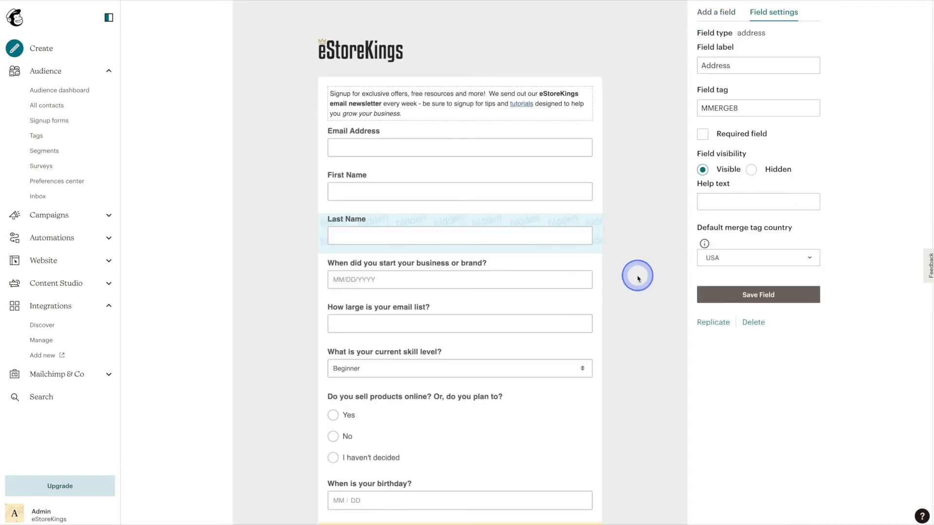
pyautogui.scroll(-4, 637, 277)
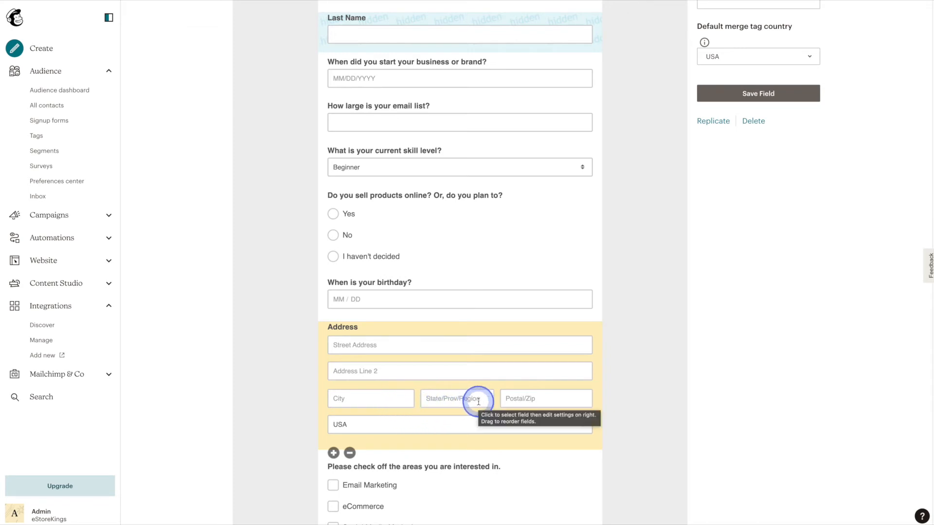
pyautogui.scroll(5, 695, 340)
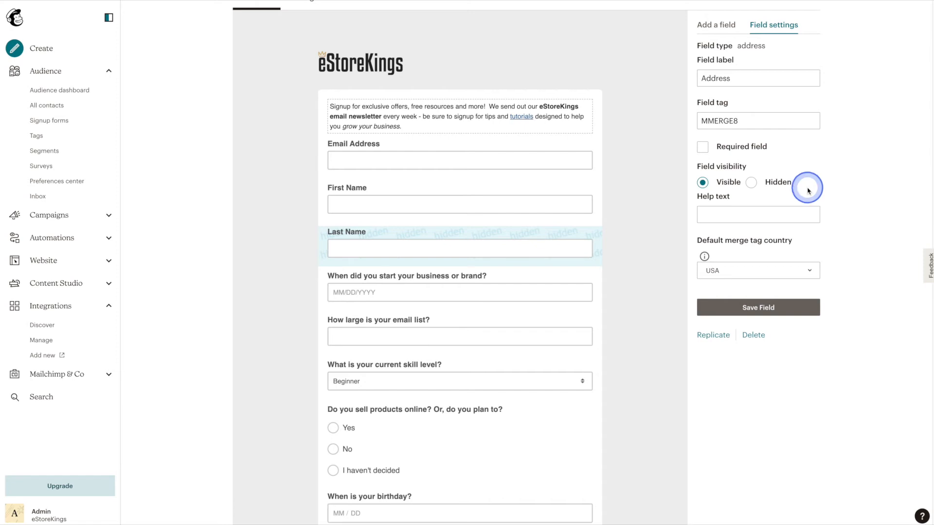
# Step: Save the address field with USA as its default merge tag country, and move the field directly below Last Name
pyautogui.click(809, 274)
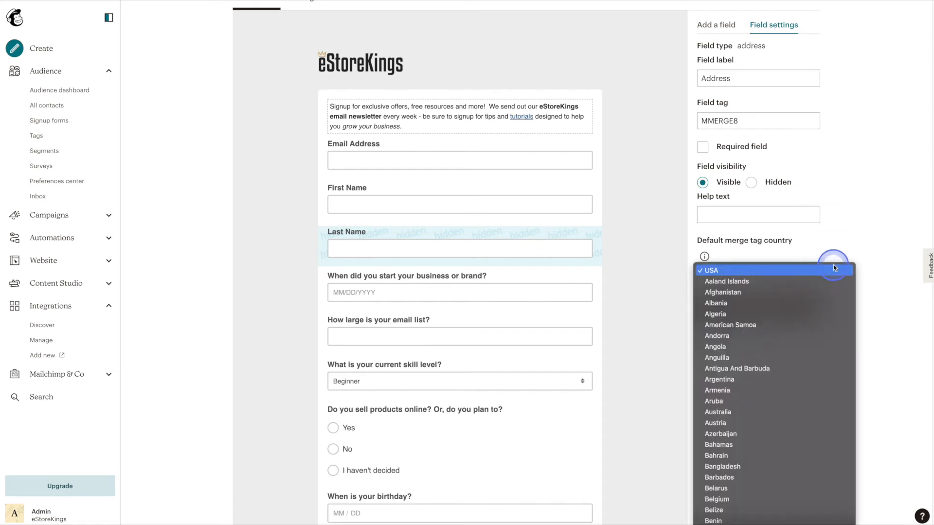
pyautogui.click(833, 269)
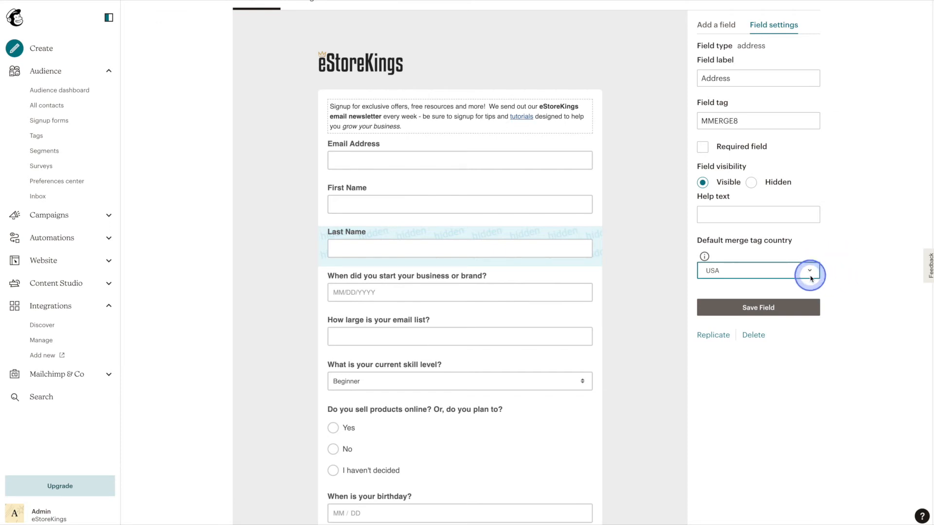
pyautogui.click(808, 312)
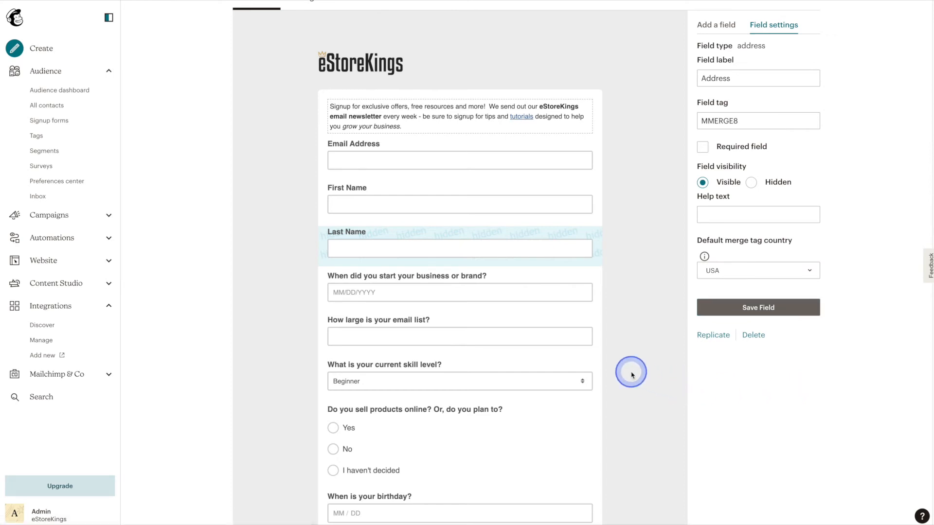
pyautogui.scroll(-1, 632, 375)
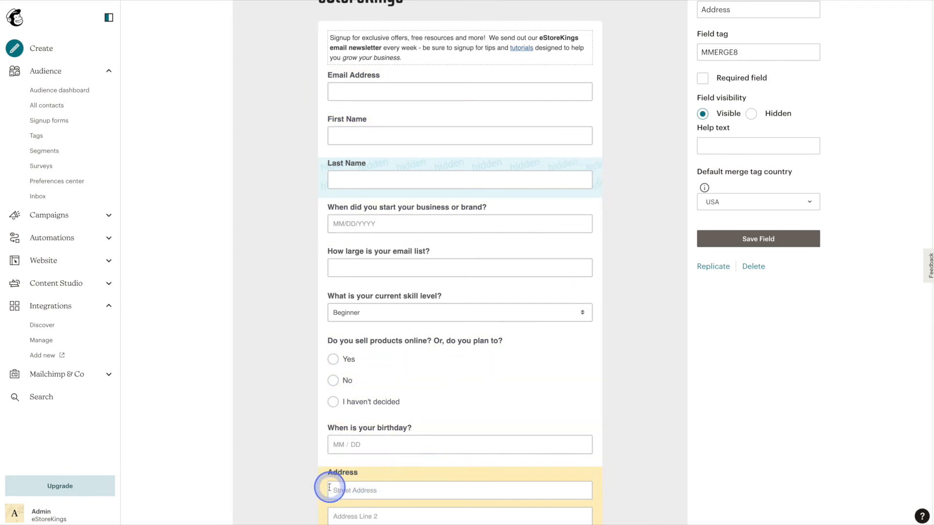
pyautogui.moveTo(322, 490); pyautogui.dragTo(333, 209)
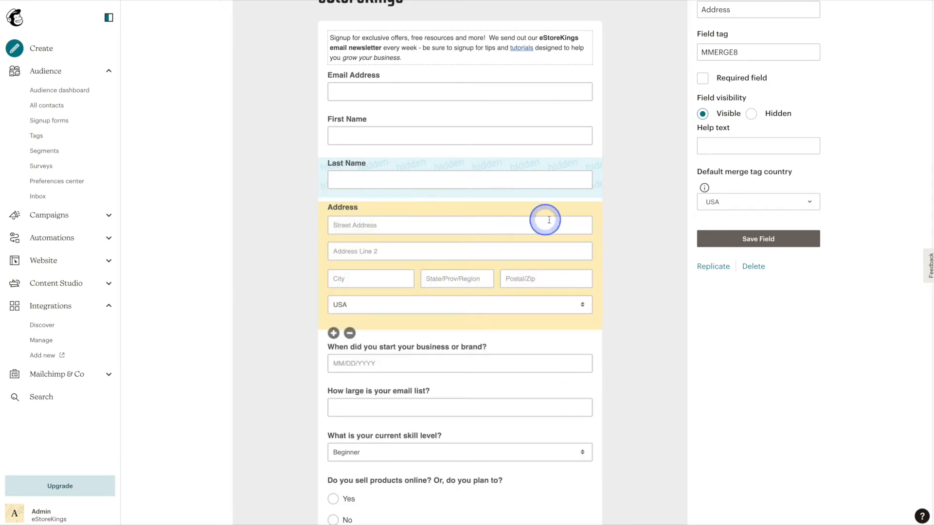
# Step: Add a US zip code field to the form and save it with its default settings
pyautogui.click(696, 239)
pyautogui.click(722, 35)
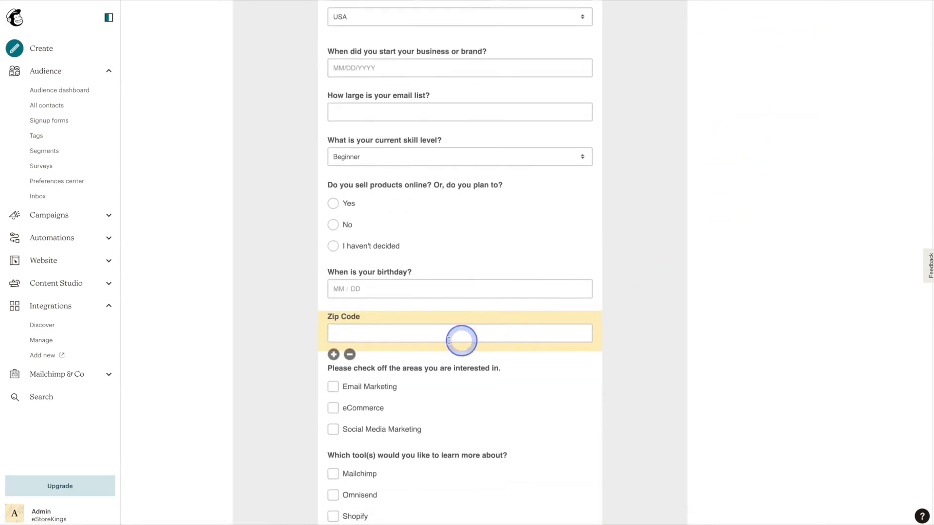
pyautogui.scroll(5, 640, 341)
pyautogui.scroll(3, 688, 278)
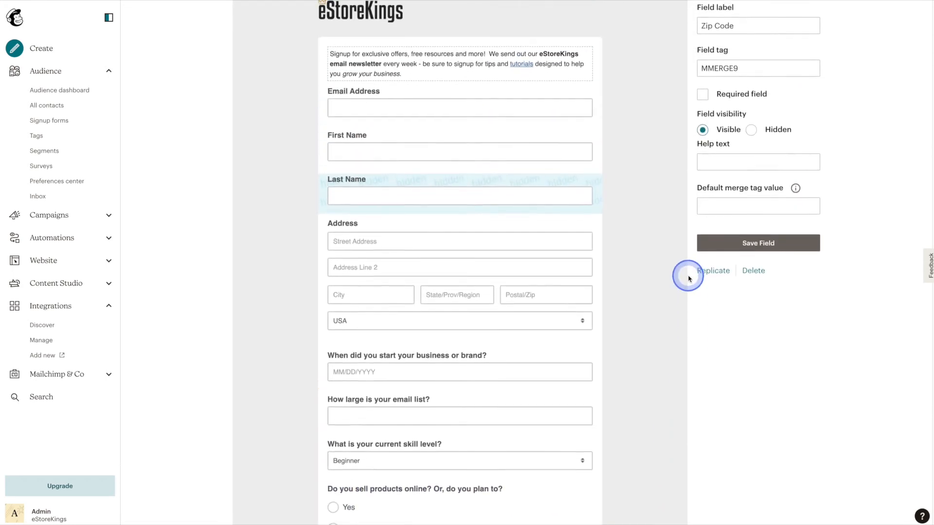
pyautogui.click(745, 297)
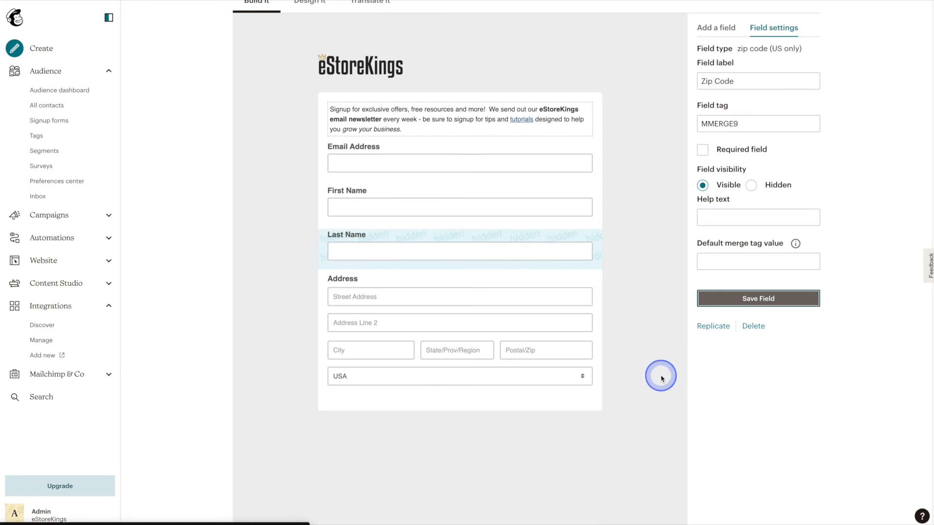
# Step: Delete the Zip Code field below the birthday question, confirming the removal with DELETE
pyautogui.scroll(-2, 660, 378)
pyautogui.scroll(-1, 660, 378)
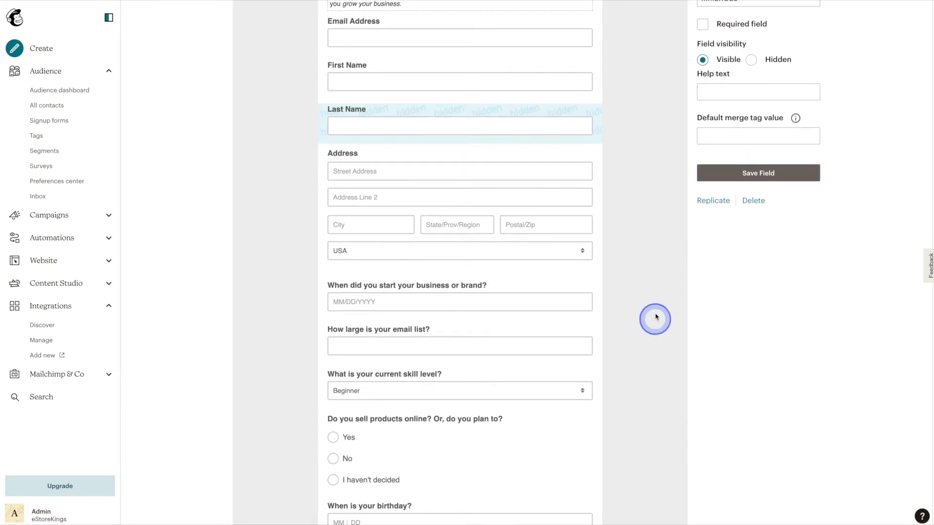
pyautogui.scroll(-5, 633, 298)
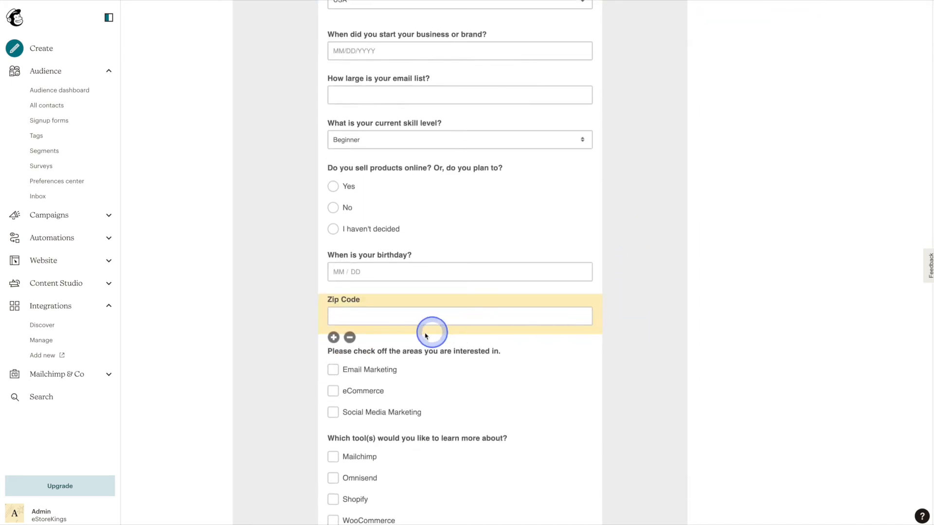
pyautogui.click(350, 337)
pyautogui.click(477, 280)
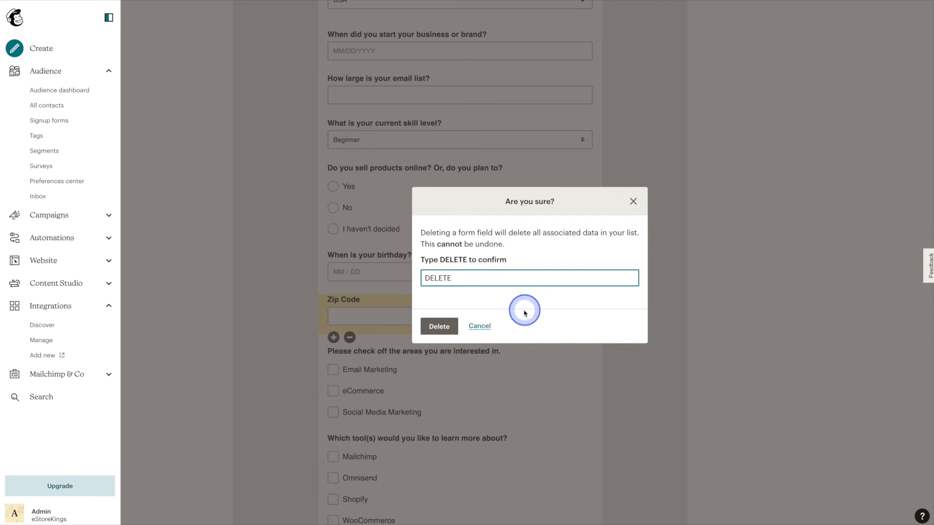
pyautogui.click(444, 327)
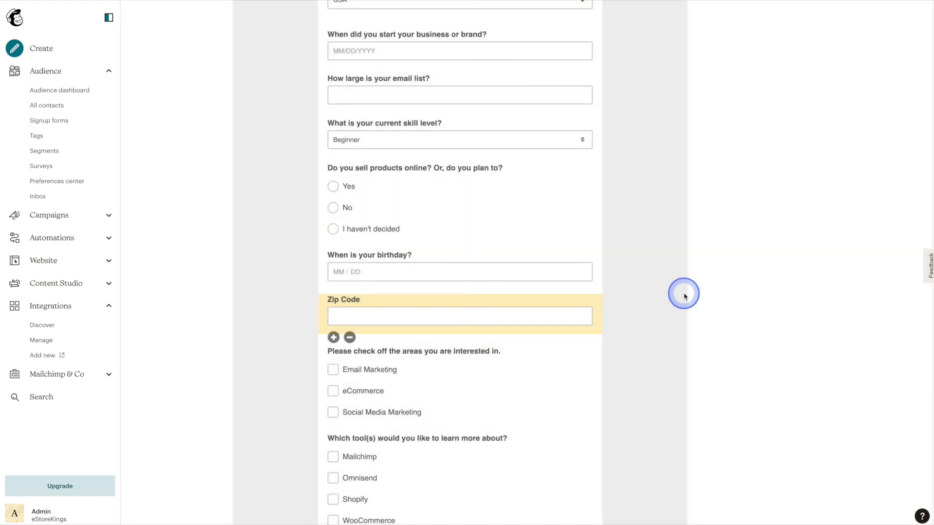
# Step: Add a phone field to the form and open the settings of the new Phone Number field
pyautogui.scroll(10, 684, 294)
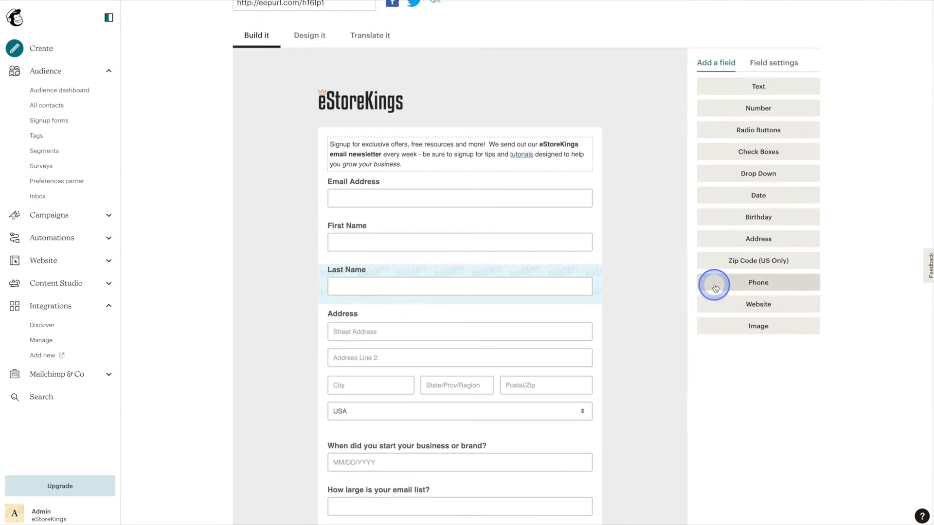
pyautogui.click(721, 284)
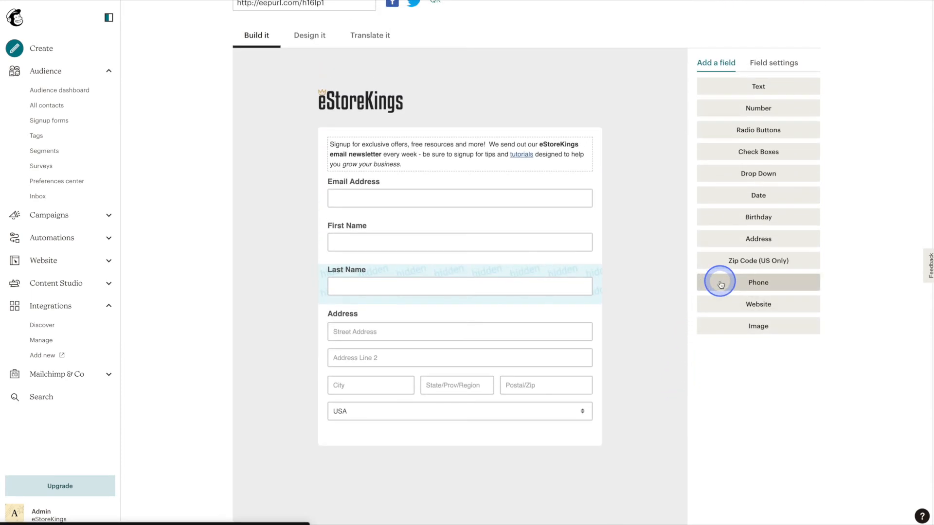
pyautogui.scroll(-8, 622, 347)
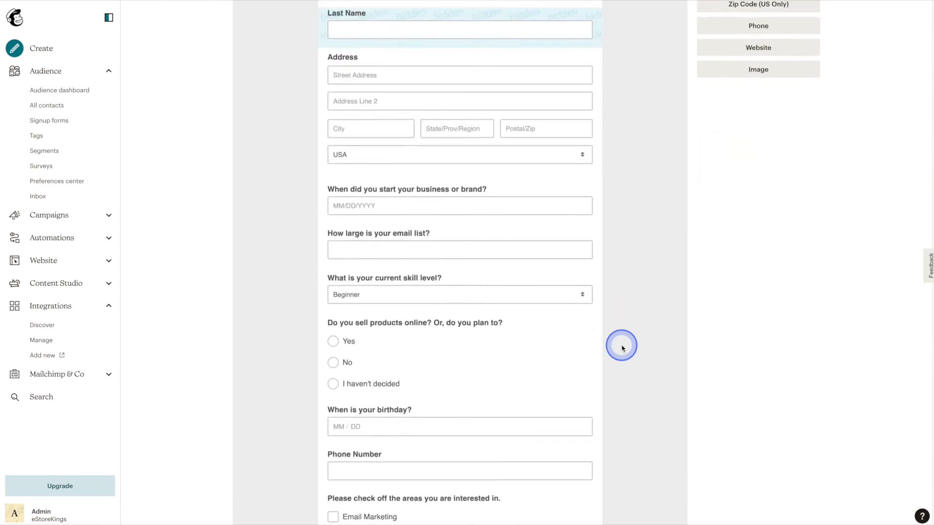
pyautogui.click(500, 345)
pyautogui.scroll(4, 649, 342)
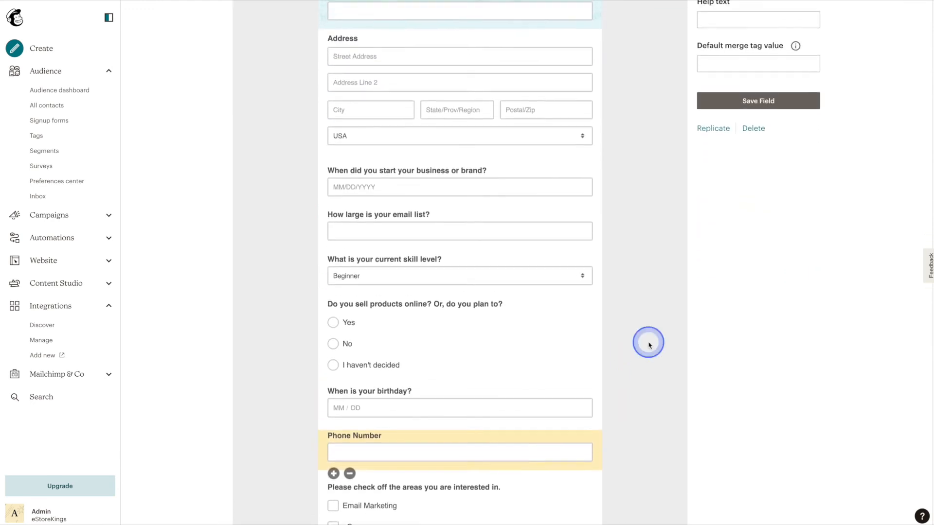
pyautogui.scroll(2, 649, 346)
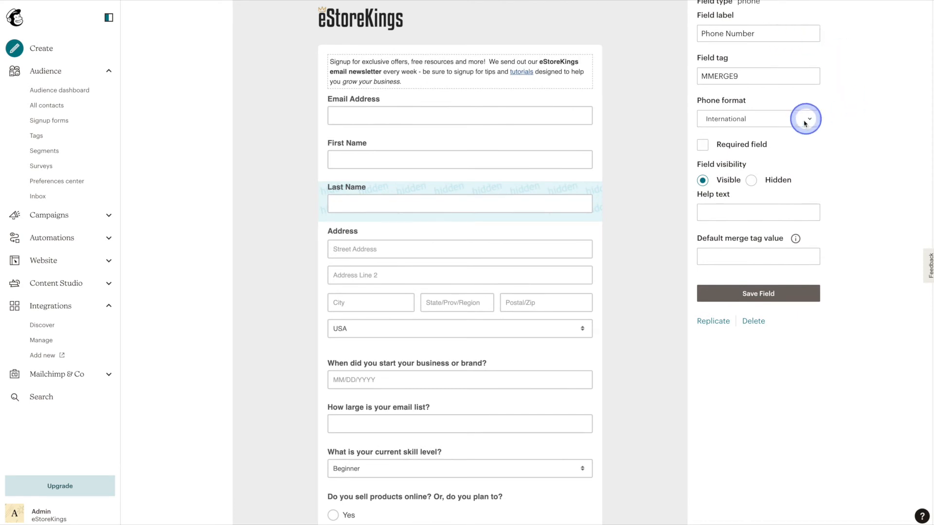
# Step: Keep the International phone format, enter the help text "Please enter your work phone number." and save the field
pyautogui.click(787, 120)
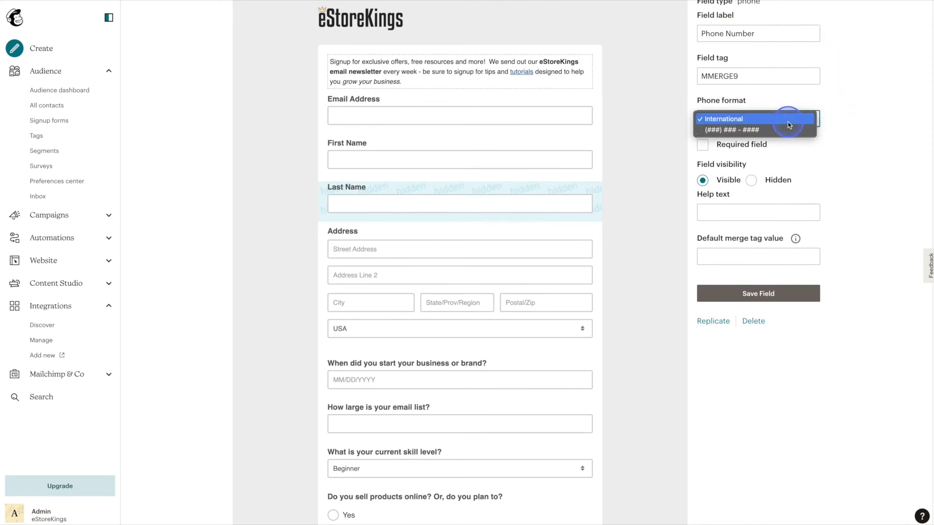
pyautogui.click(844, 128)
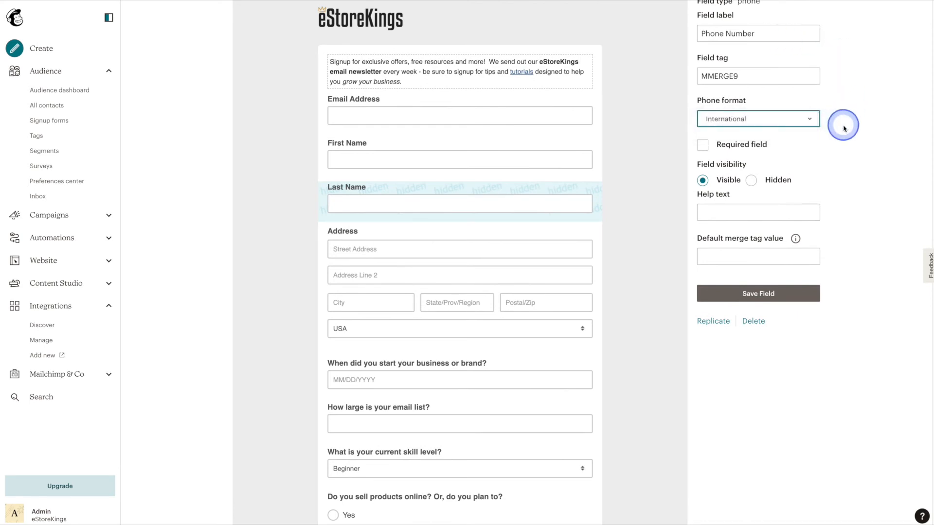
pyautogui.click(748, 145)
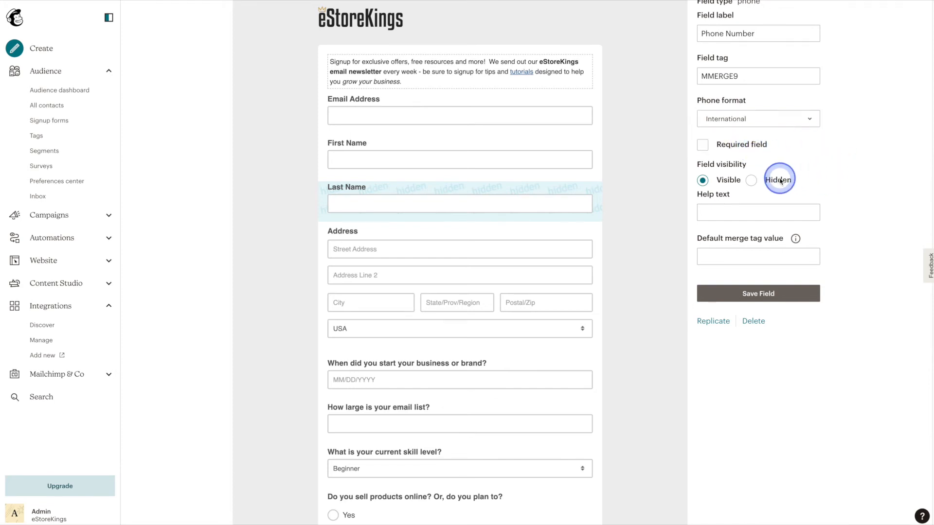
pyautogui.click(786, 213)
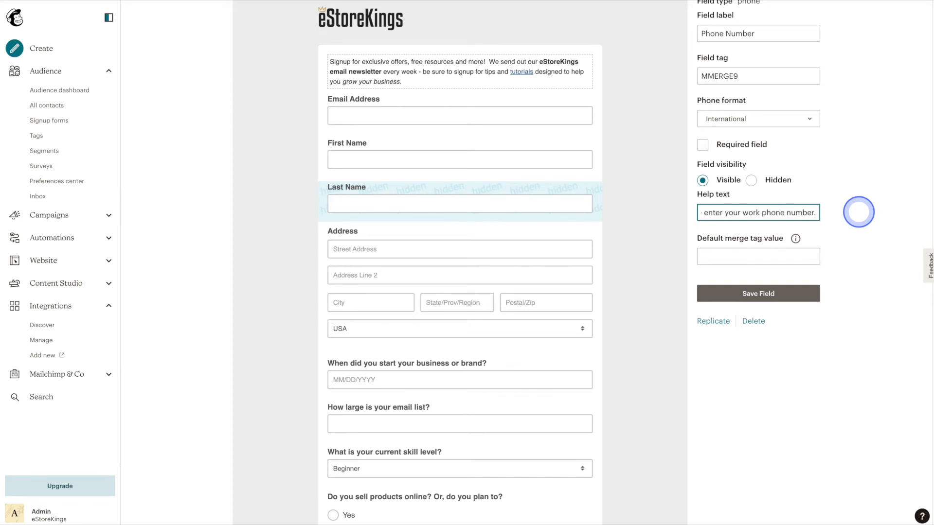
pyautogui.click(808, 294)
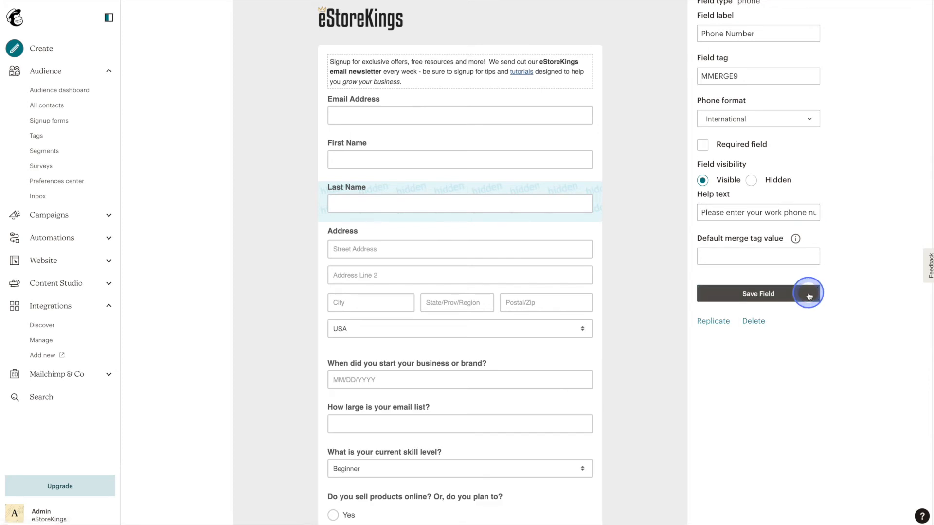
# Step: Move the Phone Number field from below the birthday question to directly below the Address field
pyautogui.scroll(-3, 628, 355)
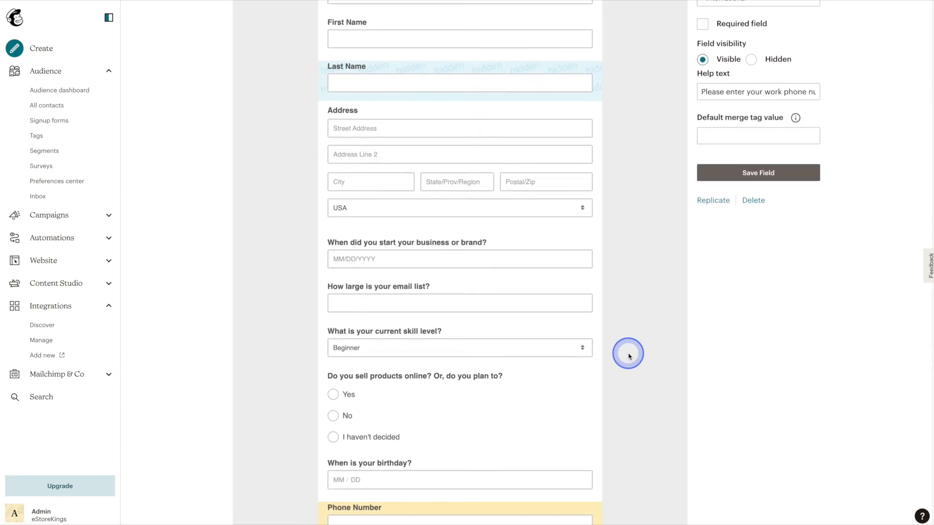
pyautogui.scroll(-1, 628, 355)
pyautogui.moveTo(323, 486); pyautogui.dragTo(334, 194)
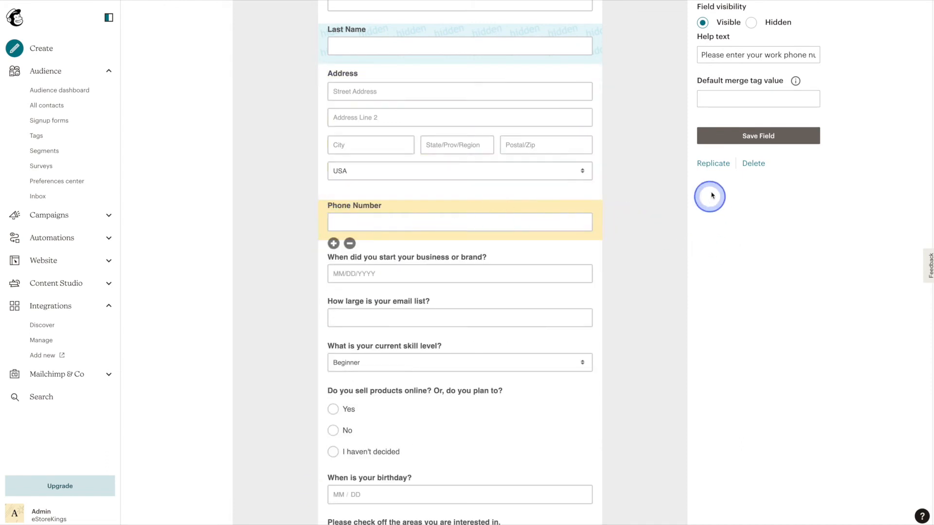
# Step: Add a website field to the signup form
pyautogui.scroll(5, 715, 185)
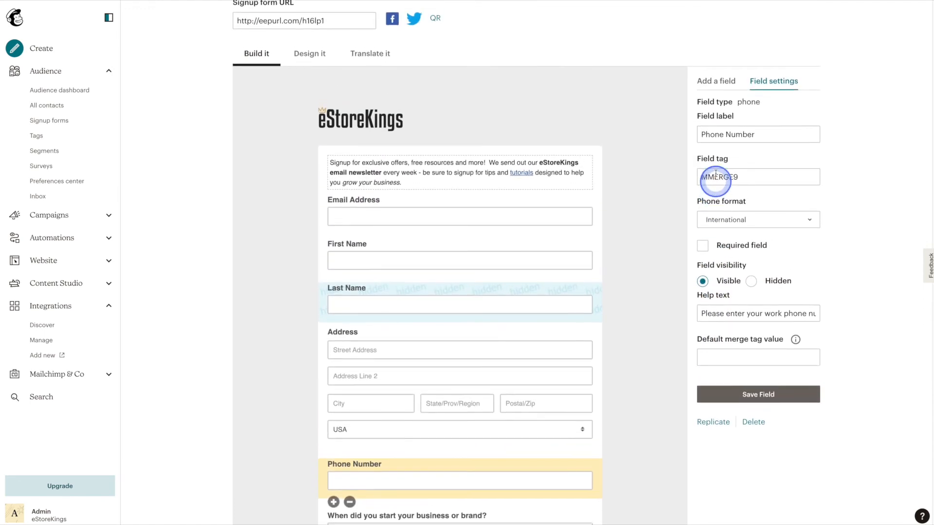
pyautogui.click(714, 80)
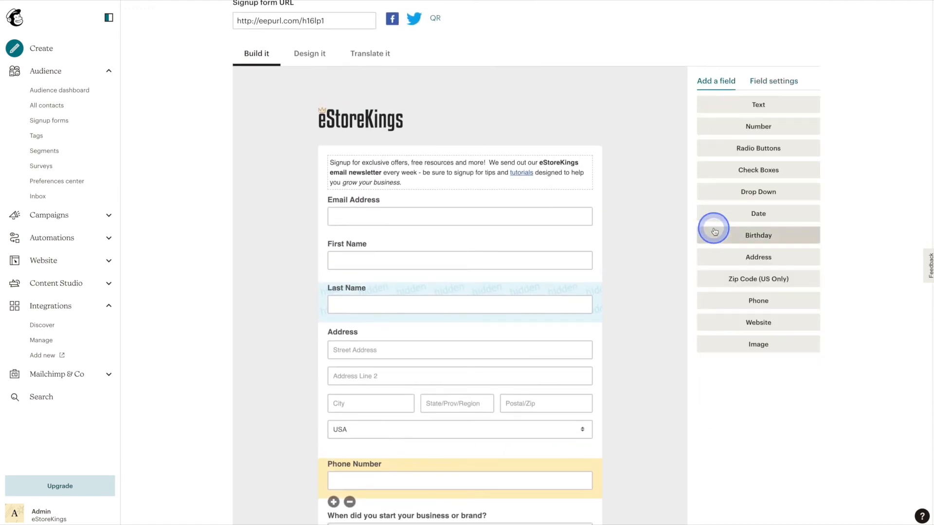
pyautogui.click(711, 326)
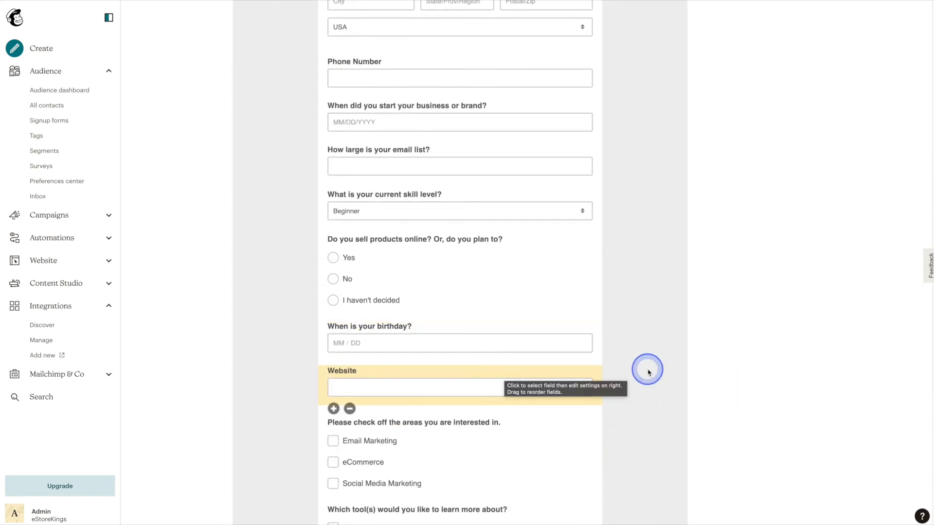
# Step: Save the Website field with help text asking for the company website, and move it directly below Phone Number
pyautogui.scroll(1, 655, 370)
pyautogui.scroll(4, 655, 370)
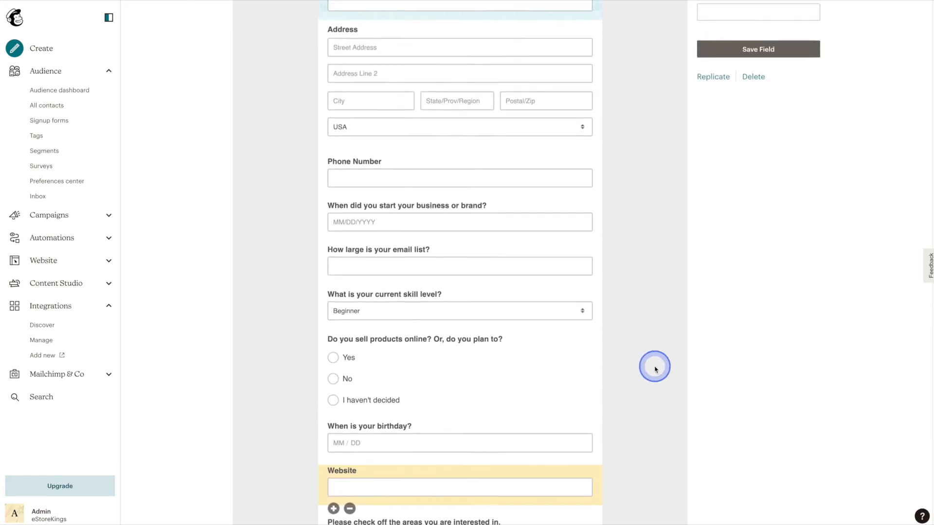
pyautogui.scroll(3, 654, 368)
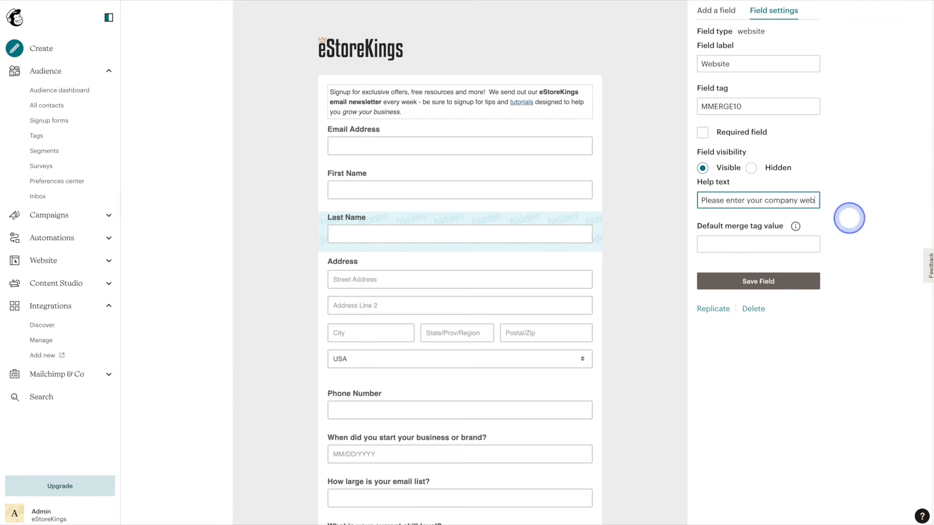
pyautogui.click(809, 282)
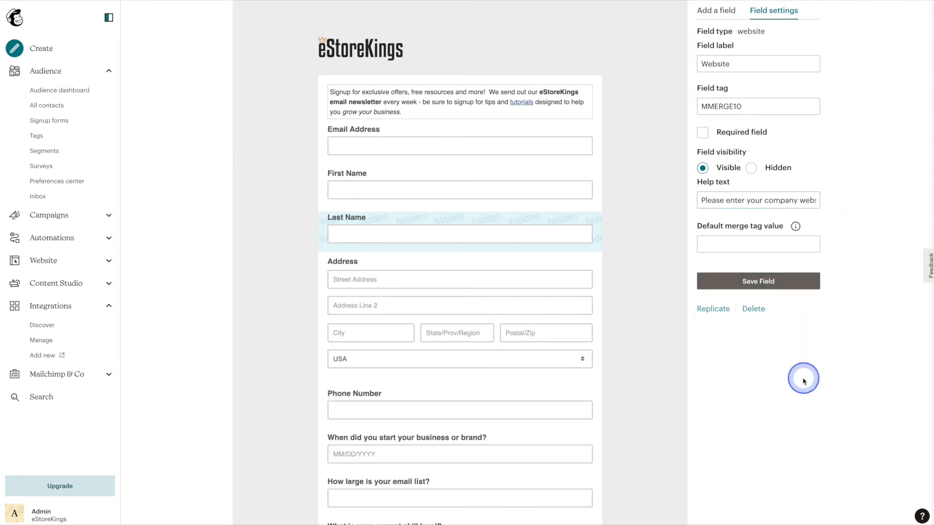
pyautogui.scroll(-5, 622, 384)
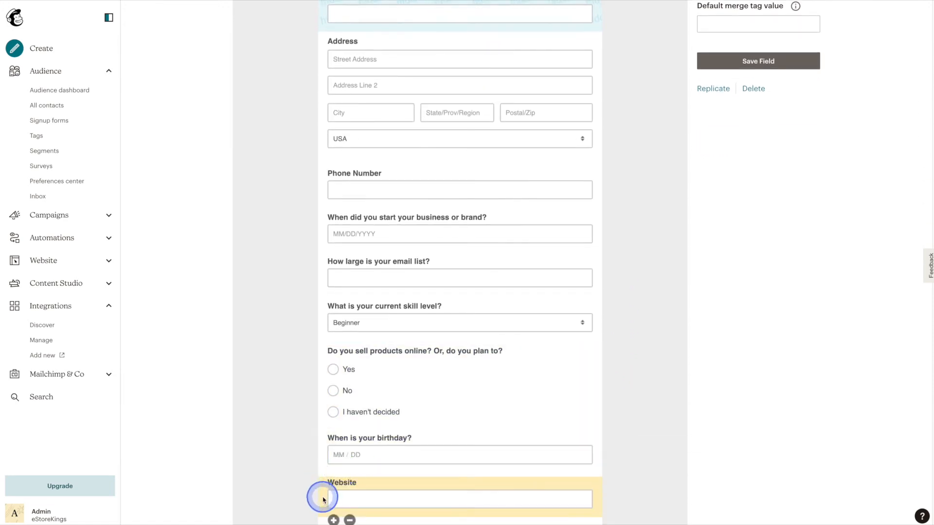
pyautogui.moveTo(324, 499); pyautogui.dragTo(336, 219)
# Step: Add an image field to the form and locate it below the birthday question
pyautogui.scroll(5, 702, 258)
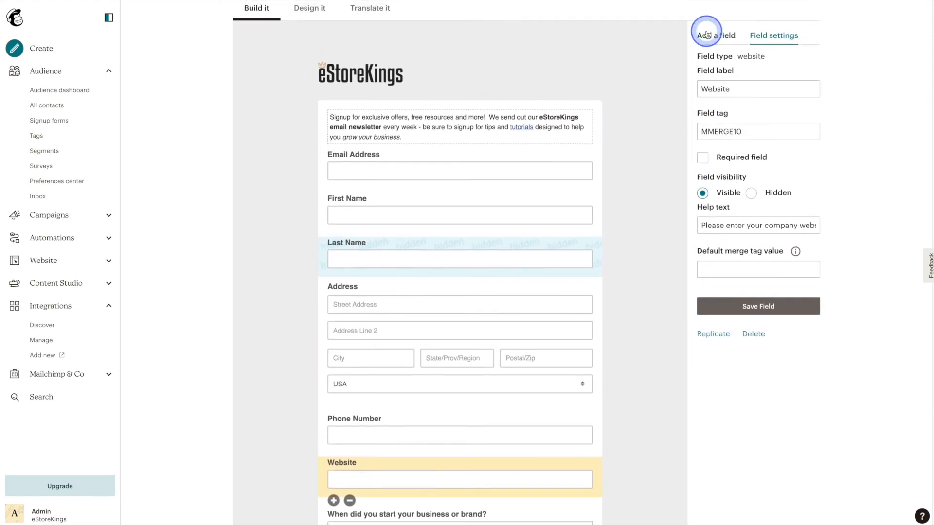
pyautogui.click(706, 34)
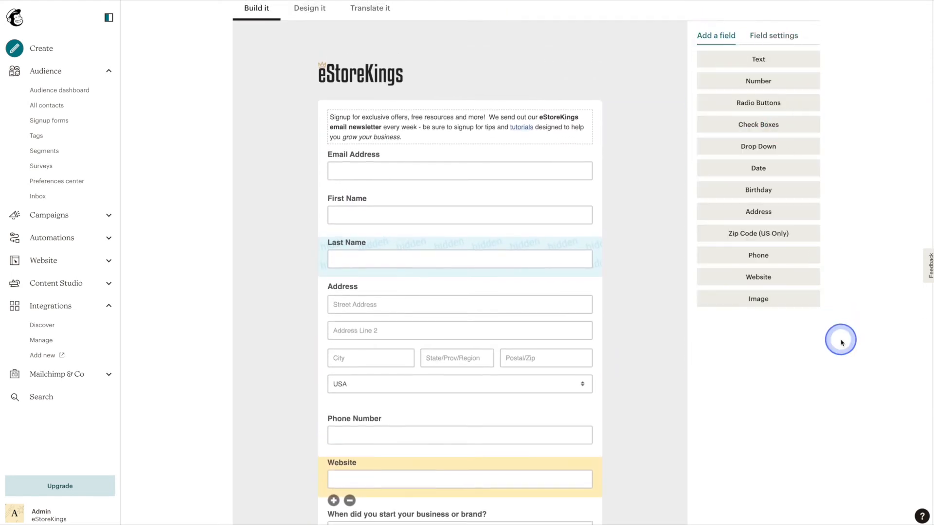
pyautogui.click(788, 303)
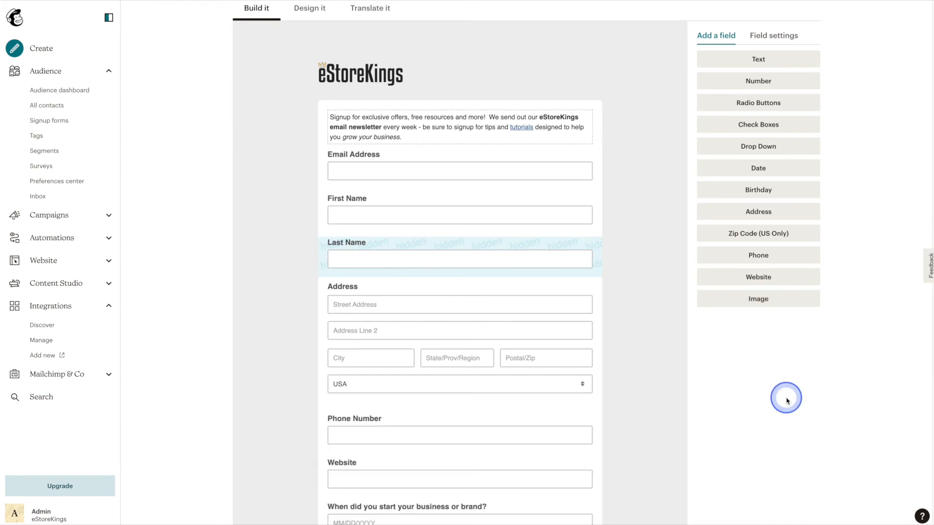
pyautogui.scroll(-1, 608, 379)
pyautogui.scroll(-8, 576, 377)
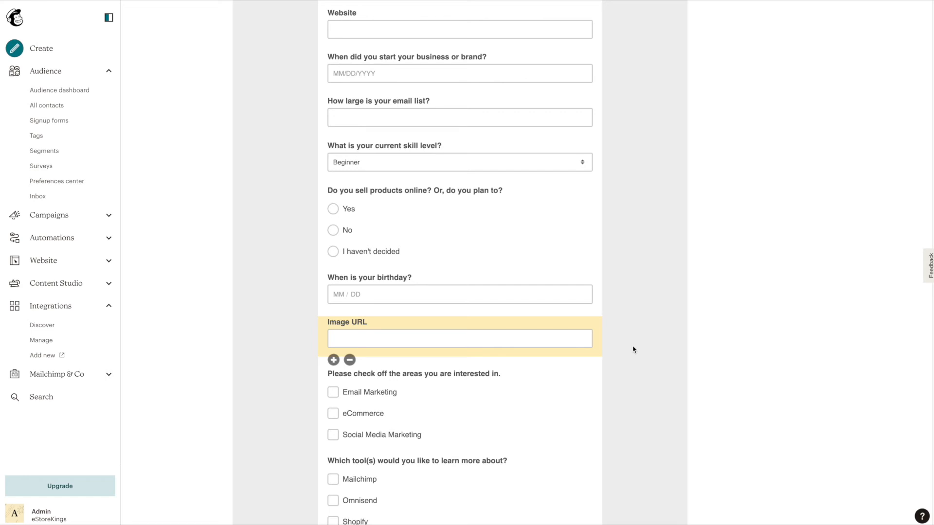
# Step: Save the Image URL field with its settings as they are
pyautogui.scroll(8, 633, 349)
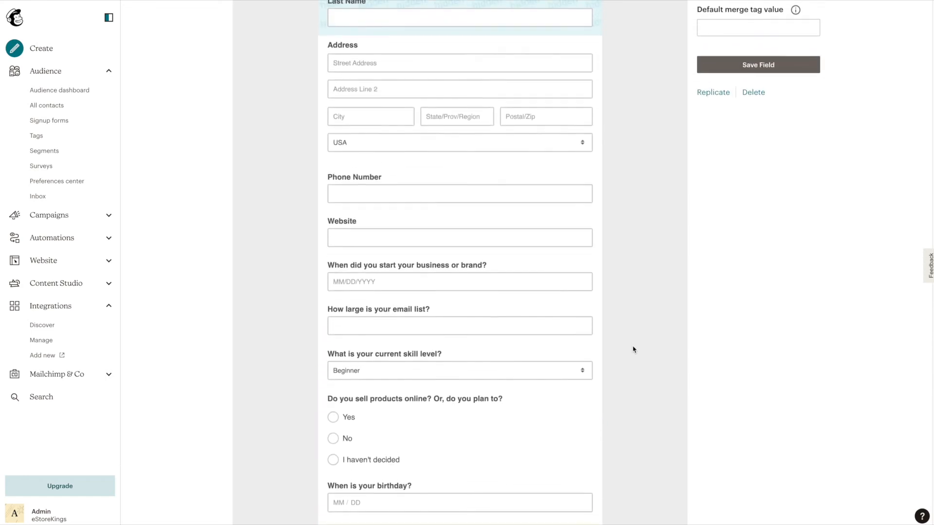
pyautogui.scroll(3, 633, 349)
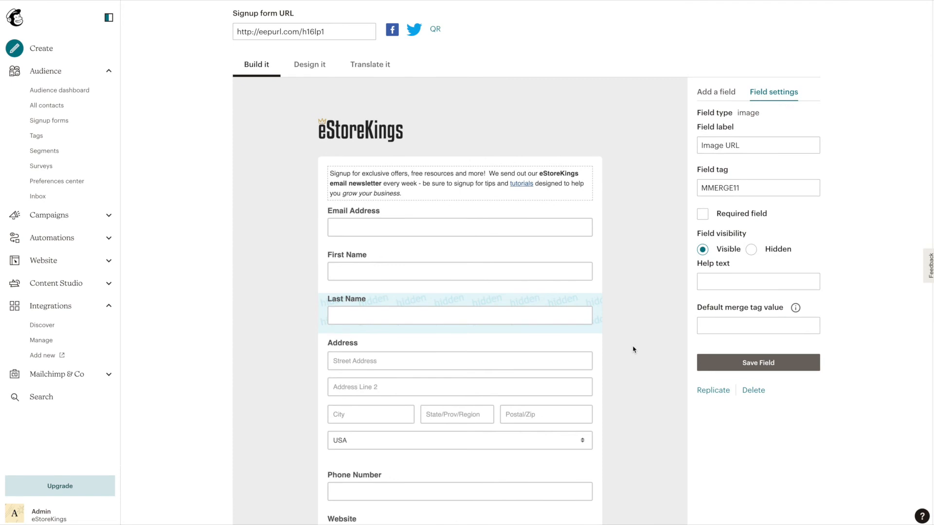
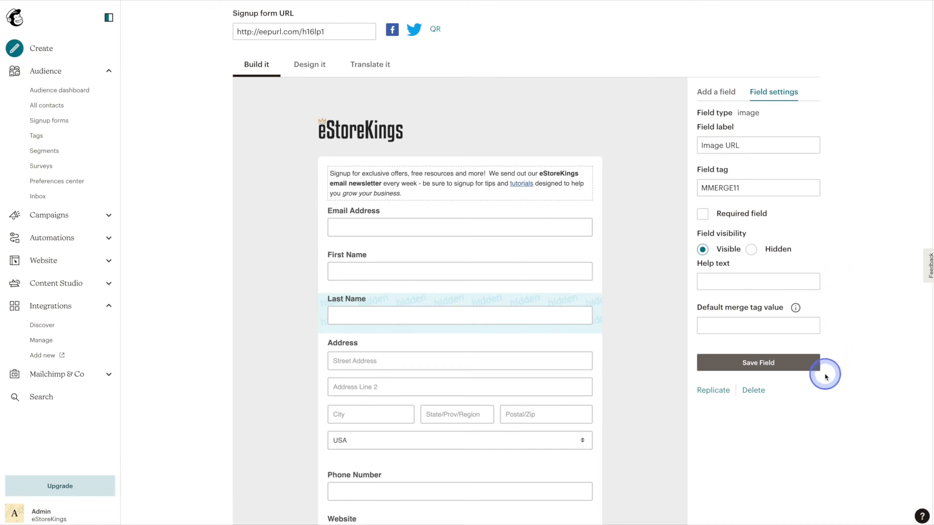
pyautogui.click(810, 370)
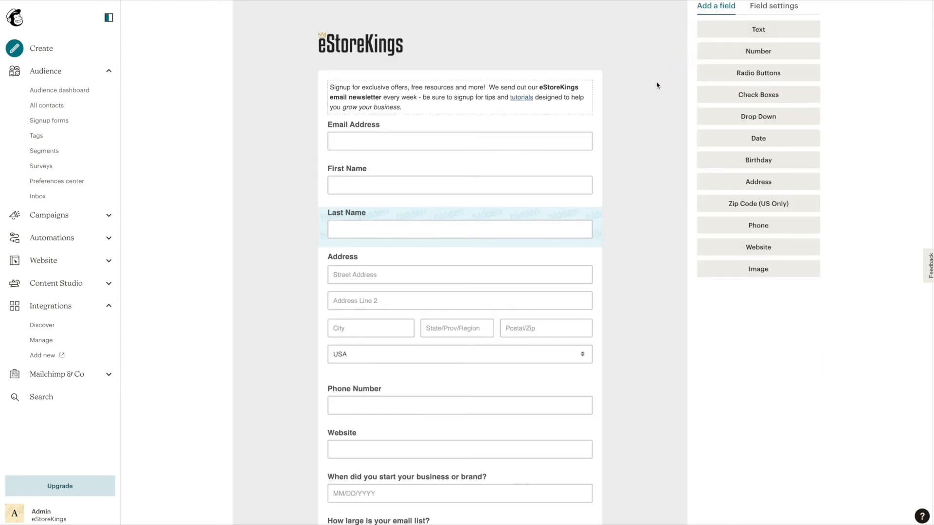
# Step: Move the birthday question from above the Image URL field to directly below the Address field
pyautogui.moveTo(653, 91); pyautogui.dragTo(646, 152)
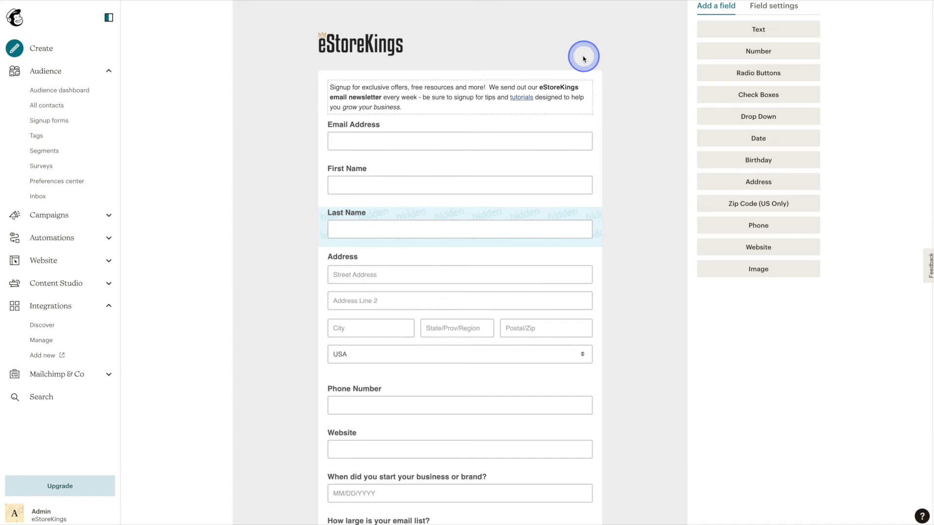
pyautogui.moveTo(560, 50)
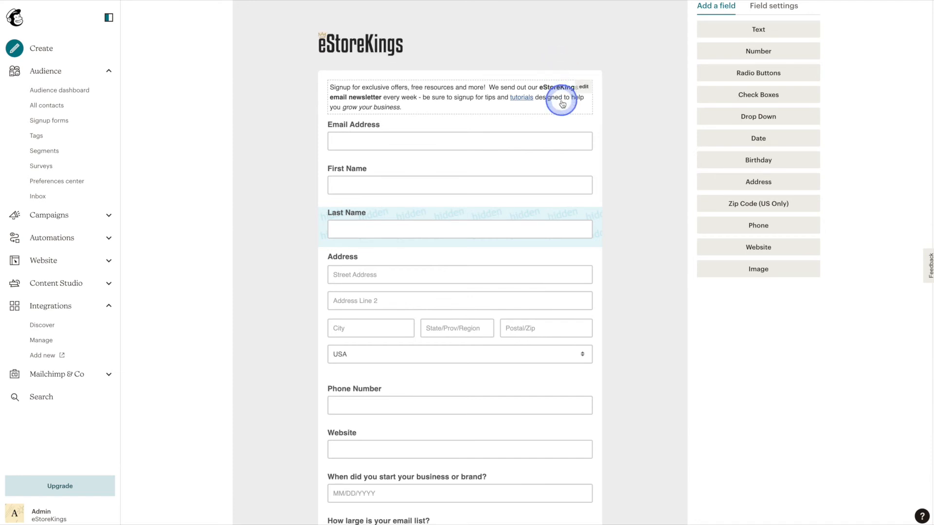
pyautogui.scroll(-2, 563, 104)
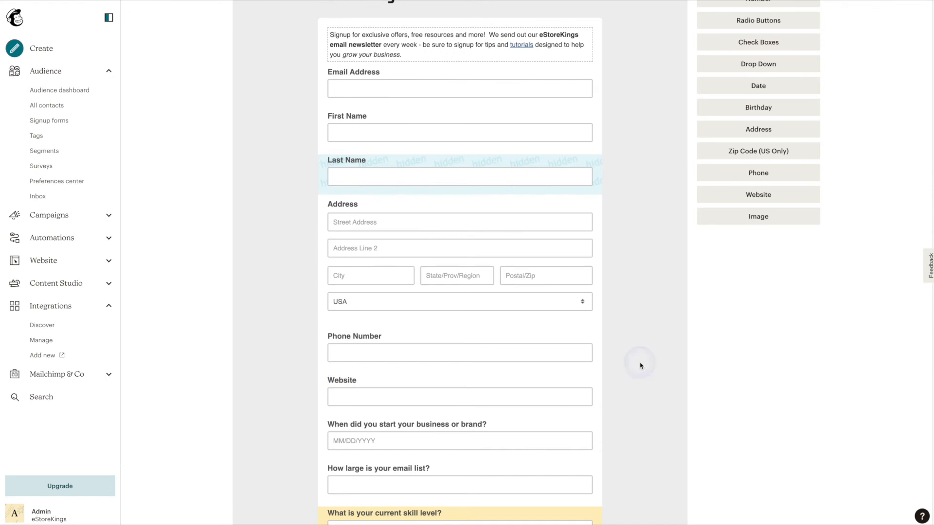
pyautogui.scroll(-6, 640, 366)
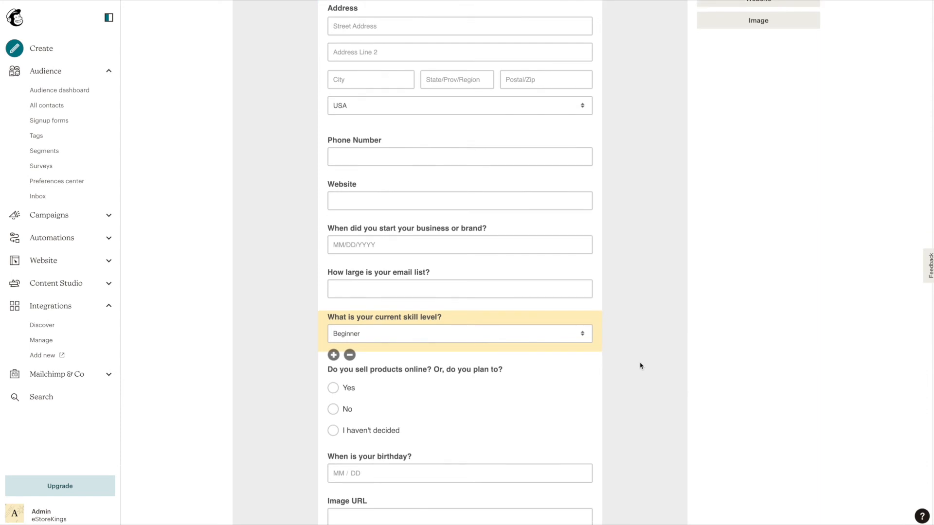
pyautogui.scroll(-1, 640, 365)
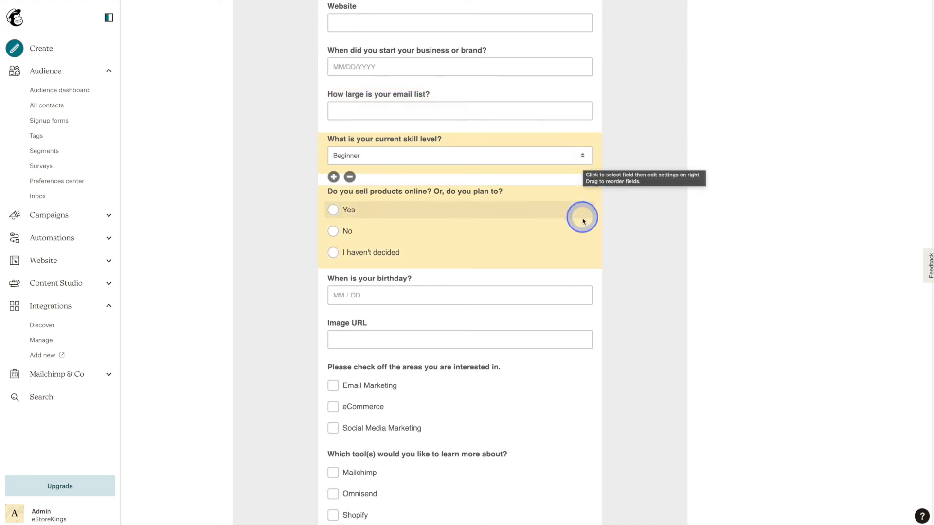
pyautogui.scroll(-3, 570, 240)
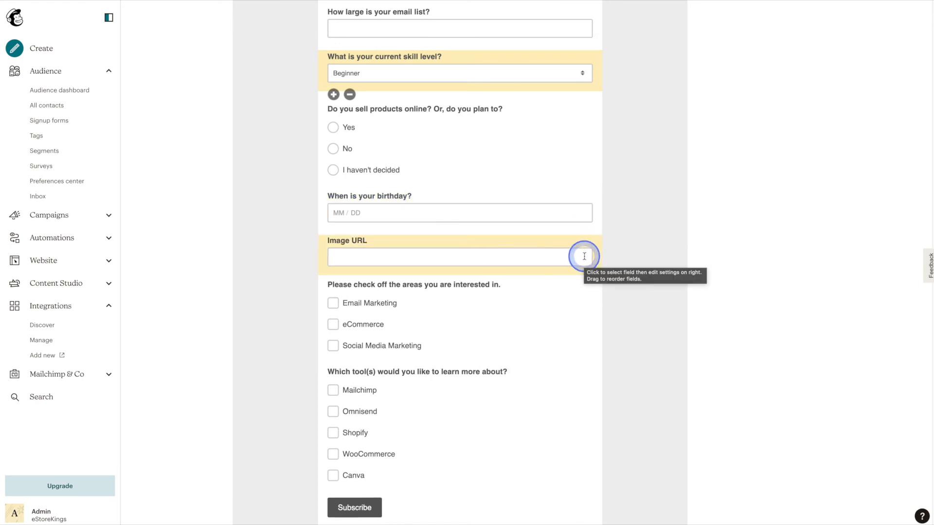
pyautogui.scroll(-3, 584, 256)
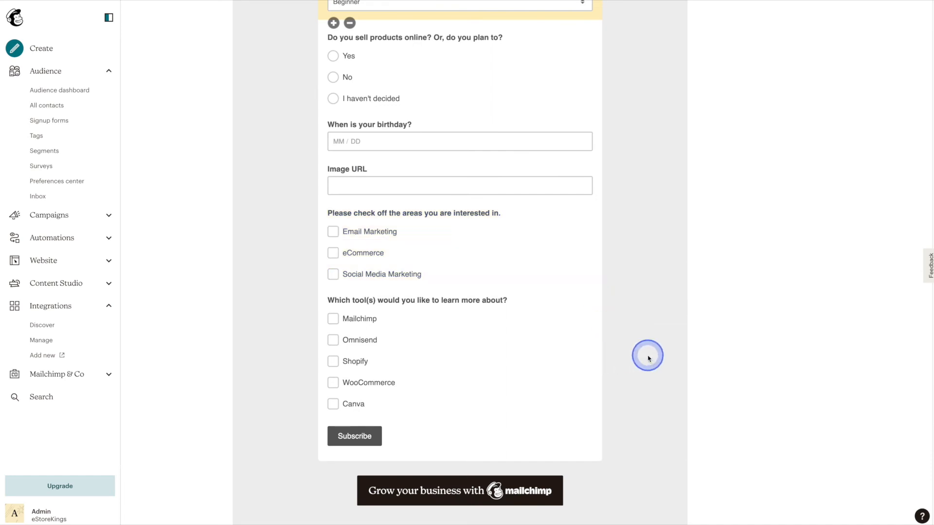
pyautogui.scroll(5, 647, 358)
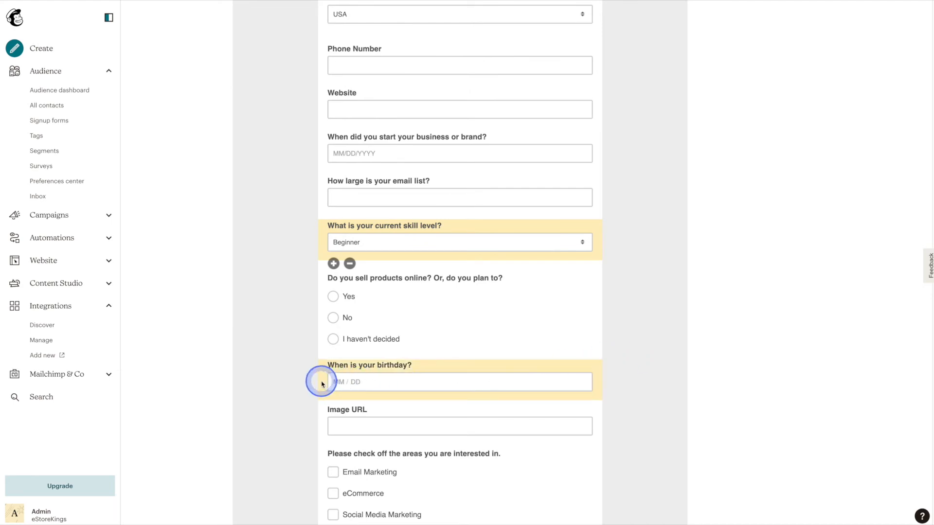
pyautogui.moveTo(323, 379); pyautogui.dragTo(328, 132)
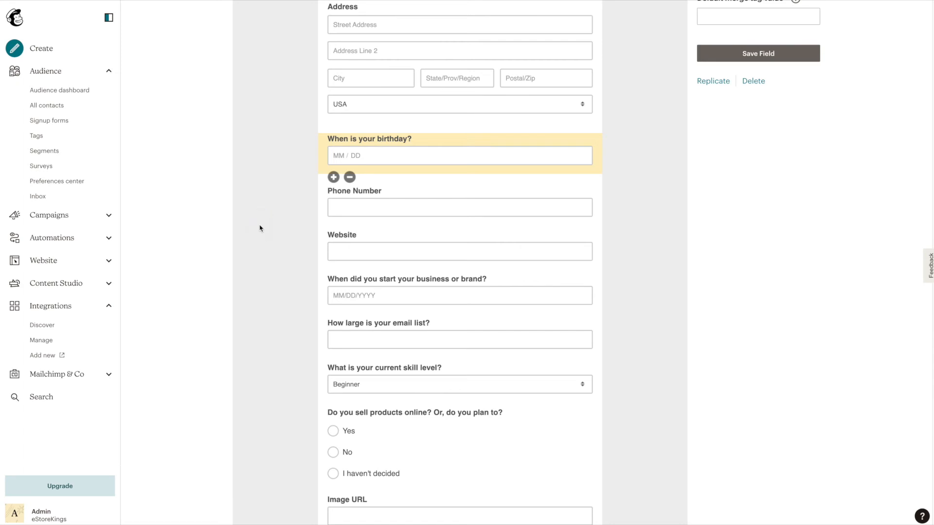
# Step: Reload the published signup form and check the order of its fields from the header down
pyautogui.click(244, 1)
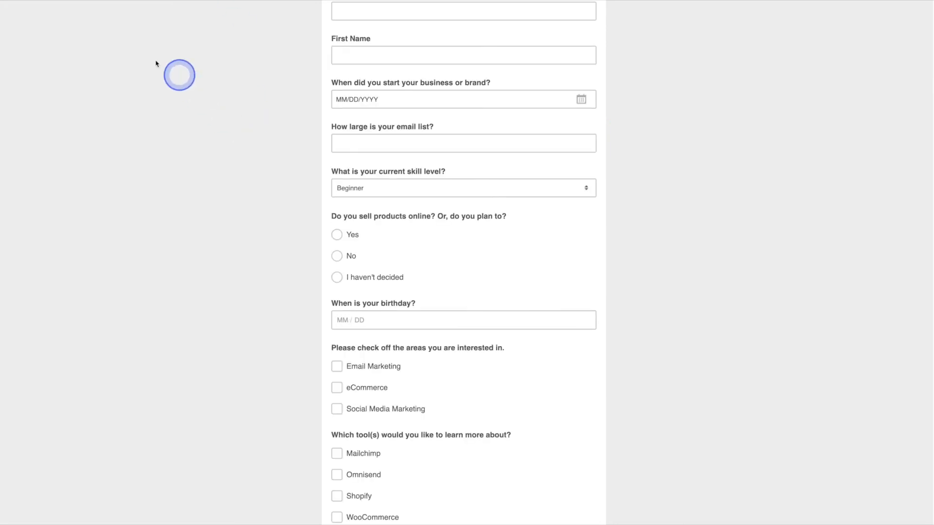
pyautogui.click(37, 1)
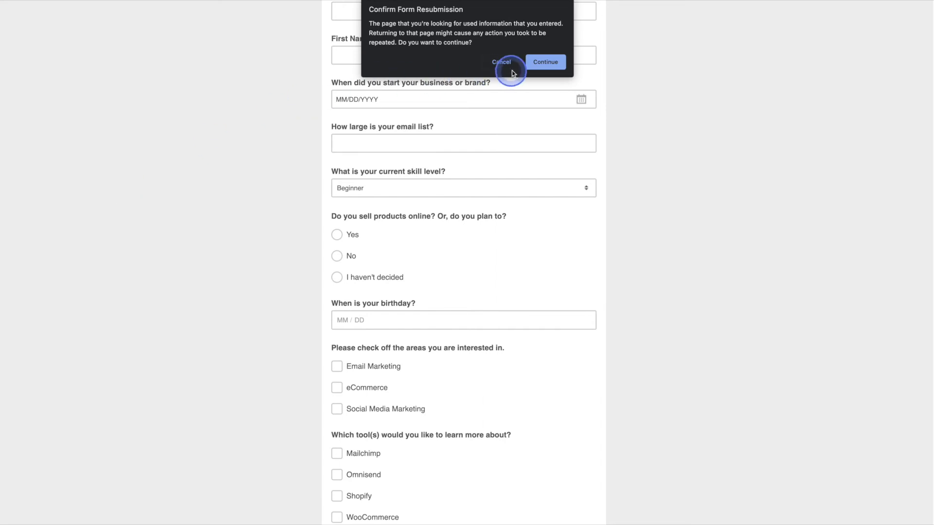
pyautogui.click(545, 62)
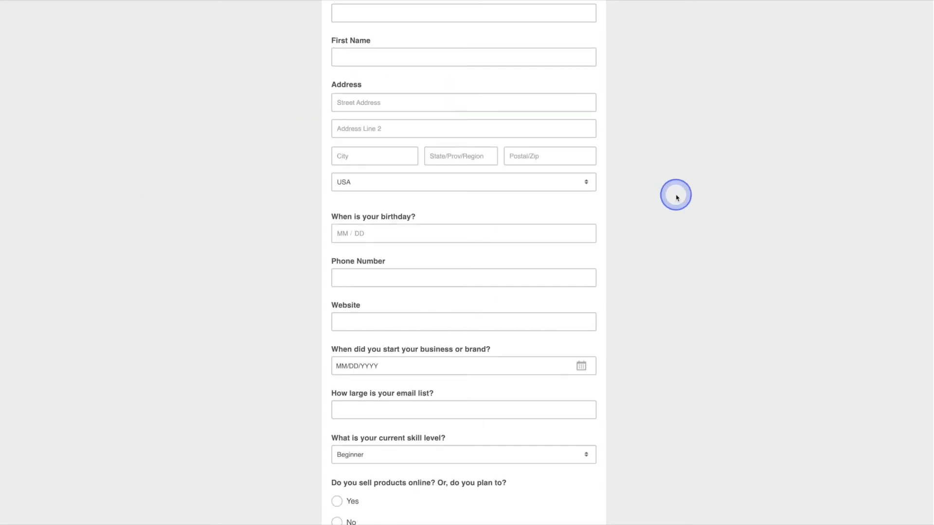
pyautogui.scroll(3, 676, 197)
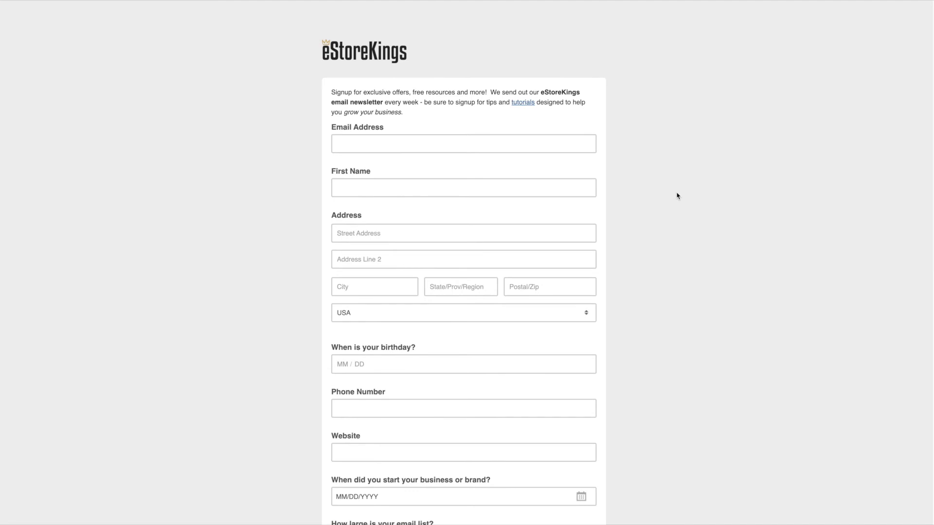
pyautogui.click(678, 211)
pyautogui.scroll(-6, 678, 211)
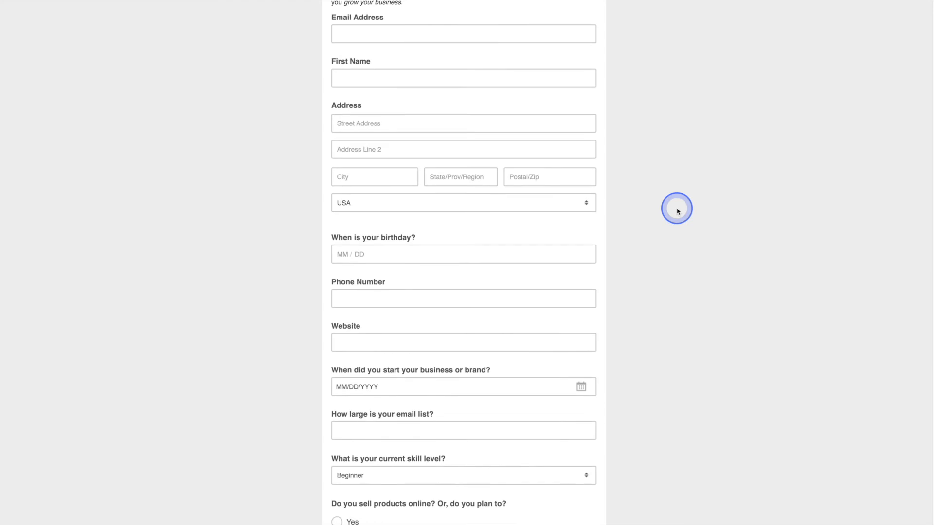
pyautogui.scroll(-4, 678, 211)
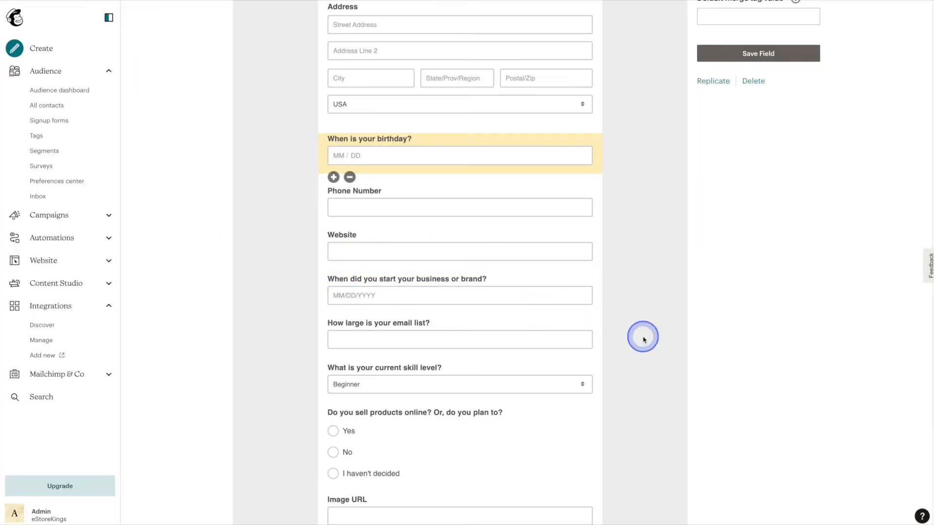
# Step: Return to the form builder and add a text field to the signup form below Image URL
pyautogui.scroll(6, 720, 235)
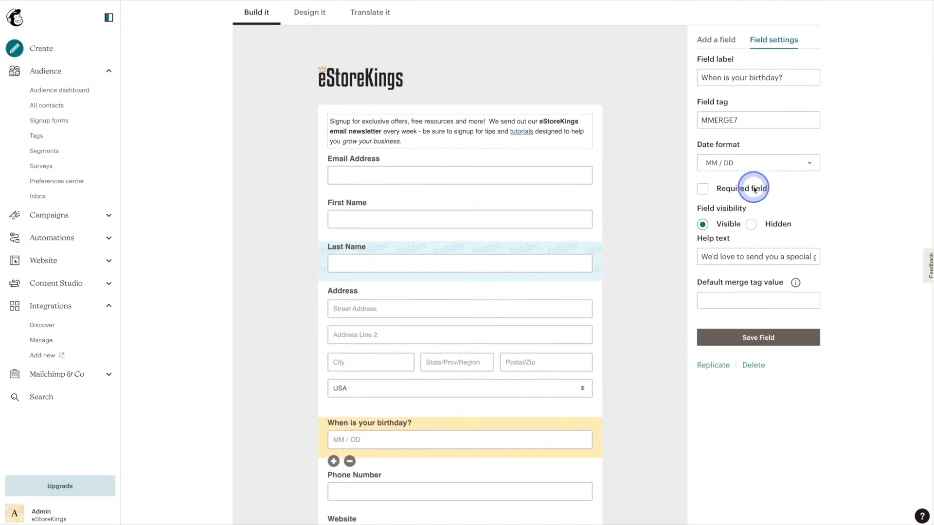
pyautogui.click(718, 43)
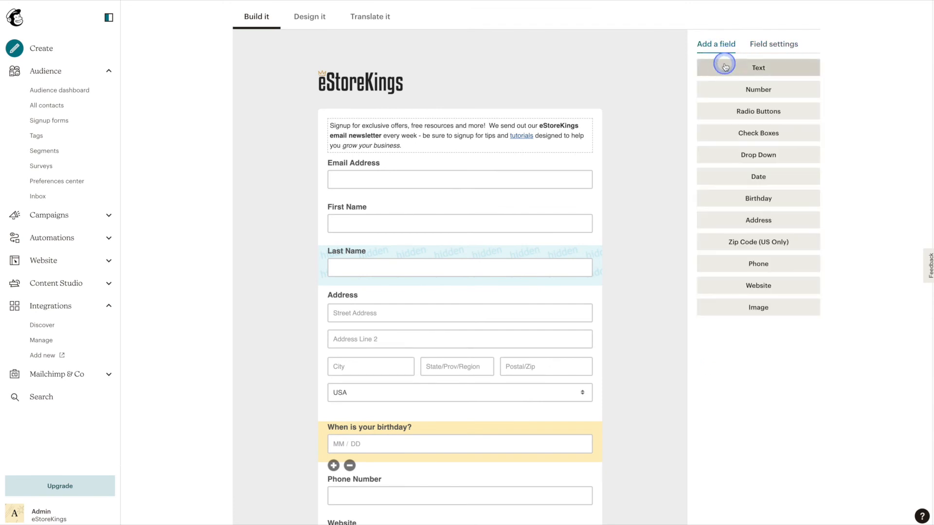
pyautogui.scroll(-6, 655, 182)
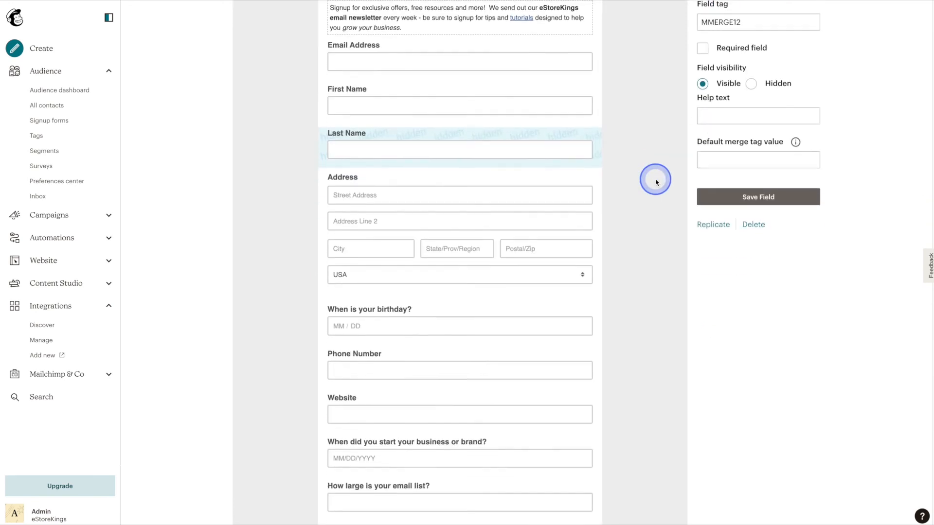
pyautogui.scroll(-5, 656, 181)
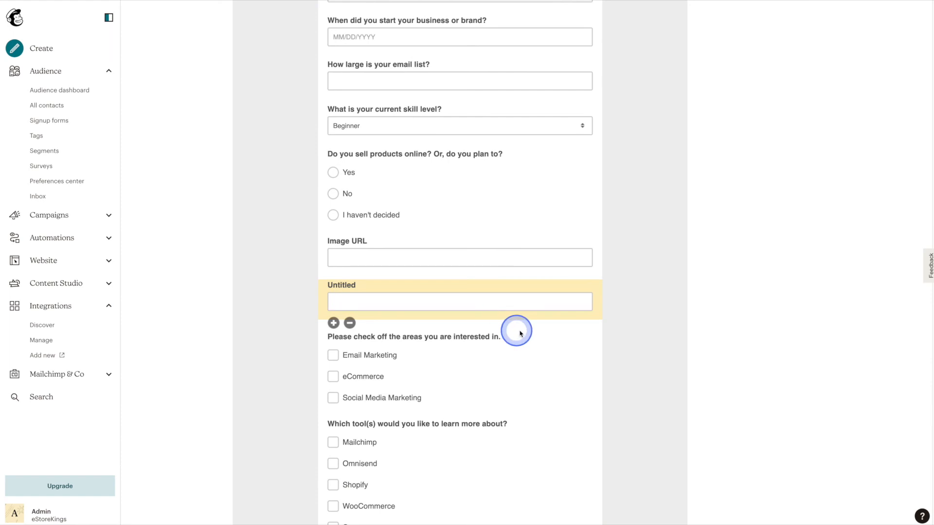
pyautogui.scroll(6, 666, 281)
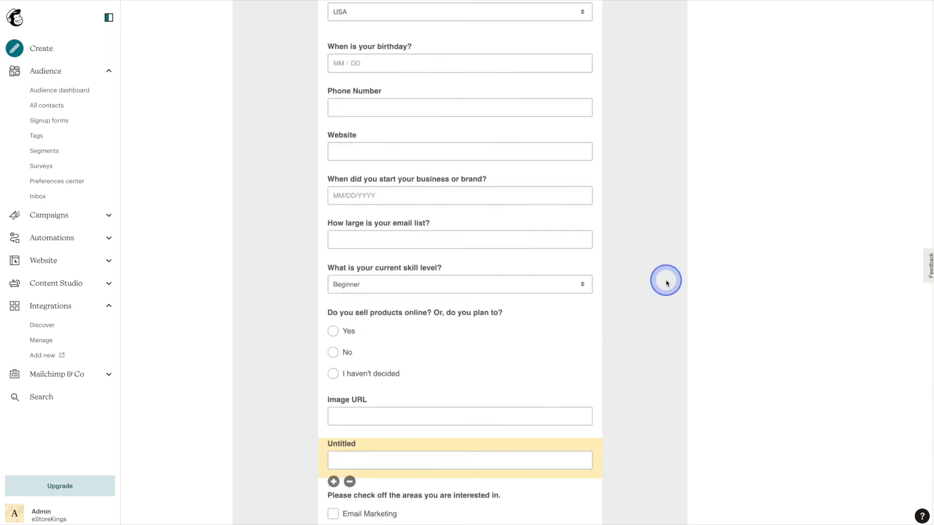
pyautogui.scroll(5, 666, 281)
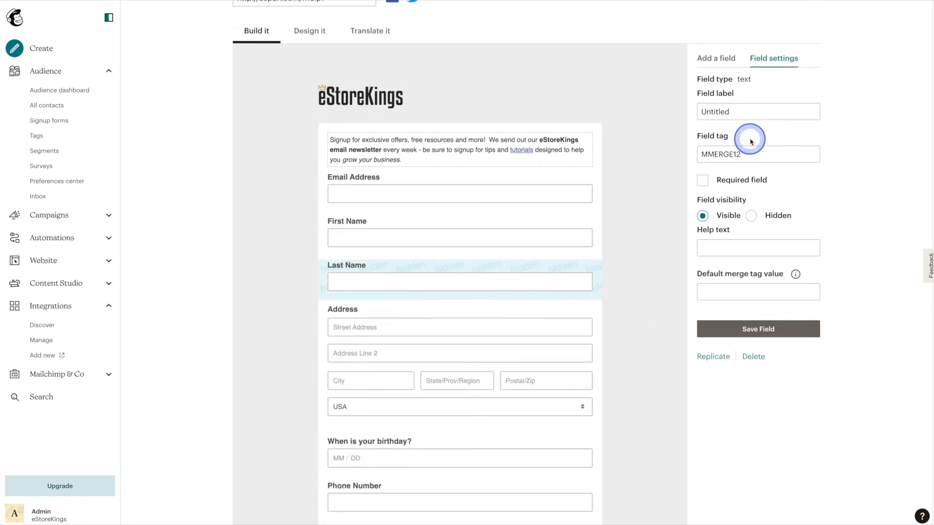
# Step: Label the new text field Additional Comments, add help text starting "Have something to add? Leave us a", and save the field
pyautogui.click(748, 113)
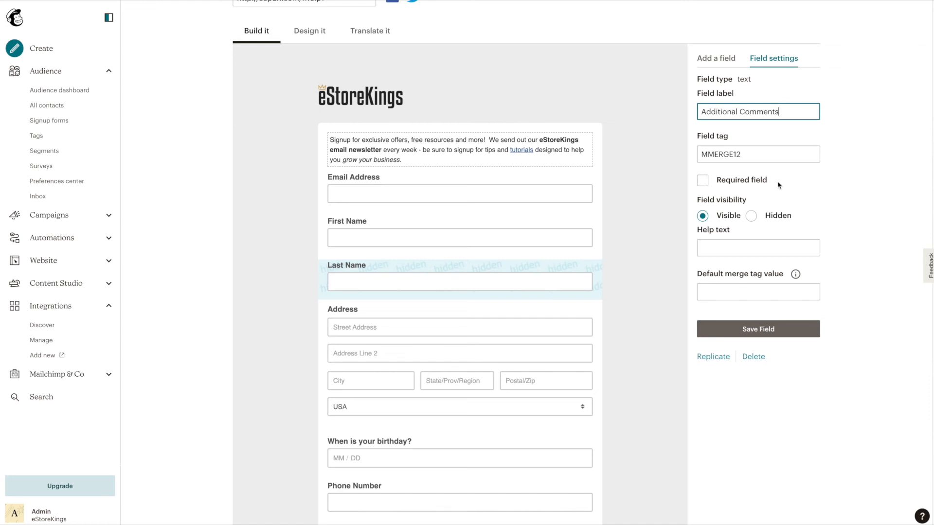
pyautogui.click(778, 250)
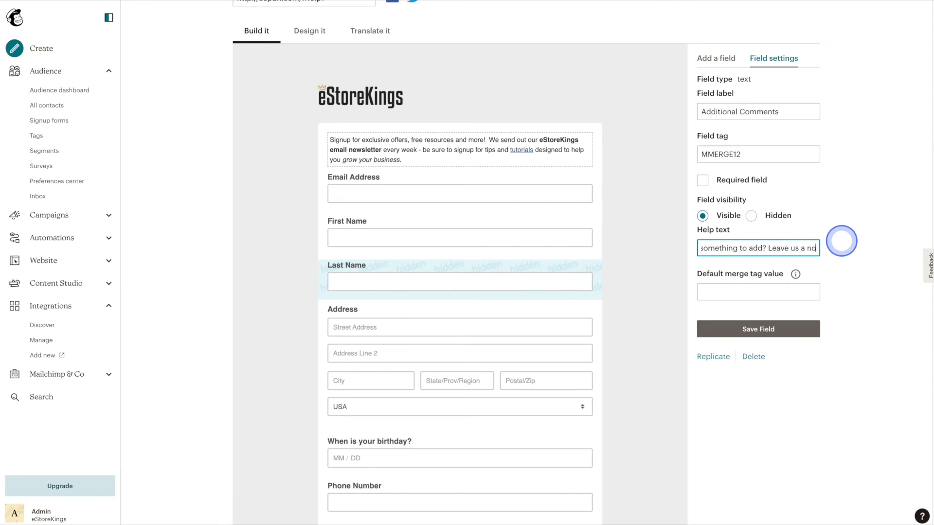
pyautogui.click(842, 244)
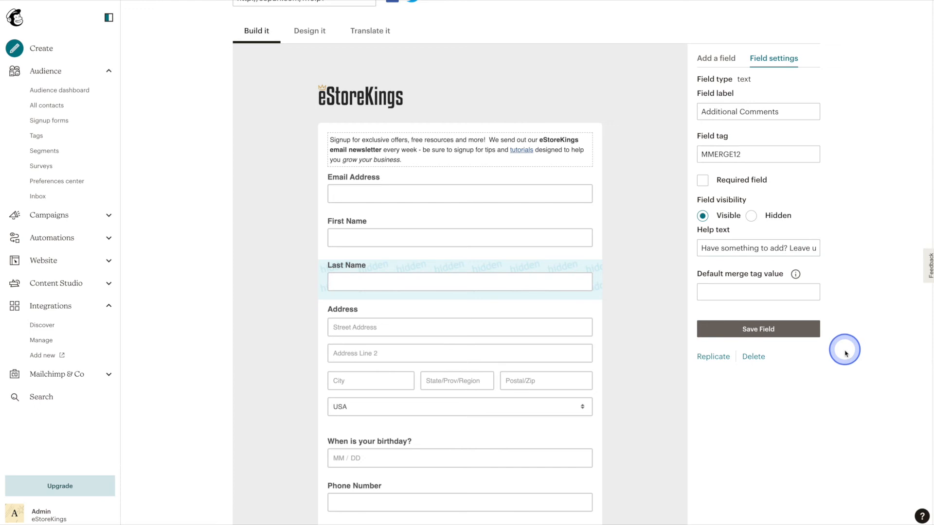
pyautogui.click(793, 331)
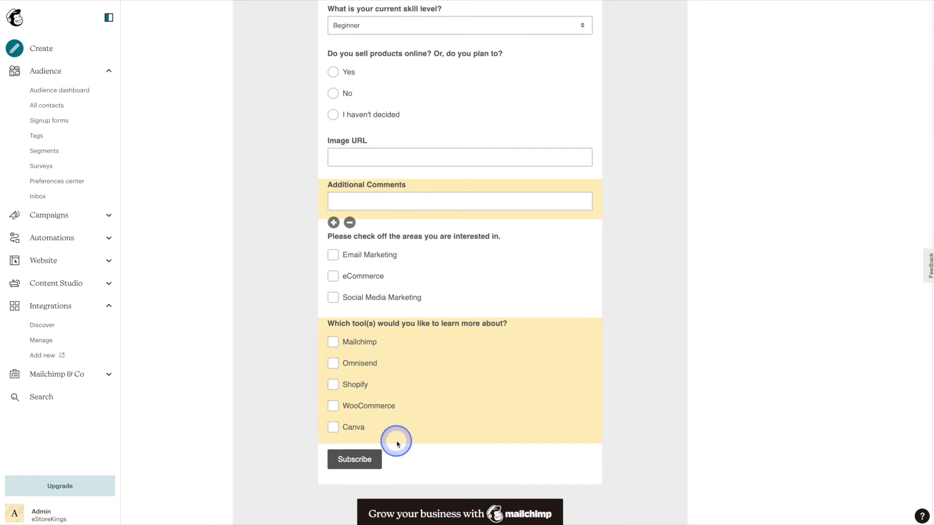
# Step: Try to move the Additional Comments field below the question about tools to learn, just above Subscribe
pyautogui.moveTo(326, 188); pyautogui.dragTo(394, 437)
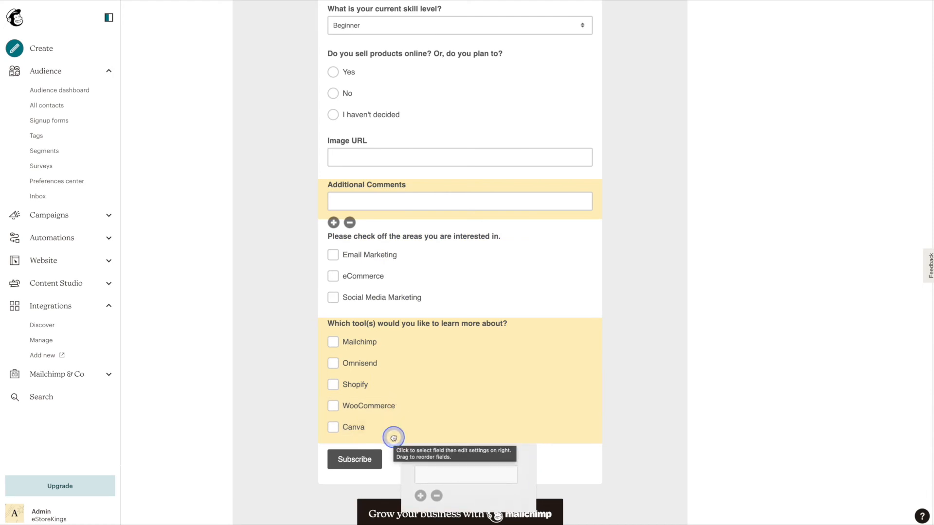
pyautogui.moveTo(393, 437); pyautogui.dragTo(387, 213)
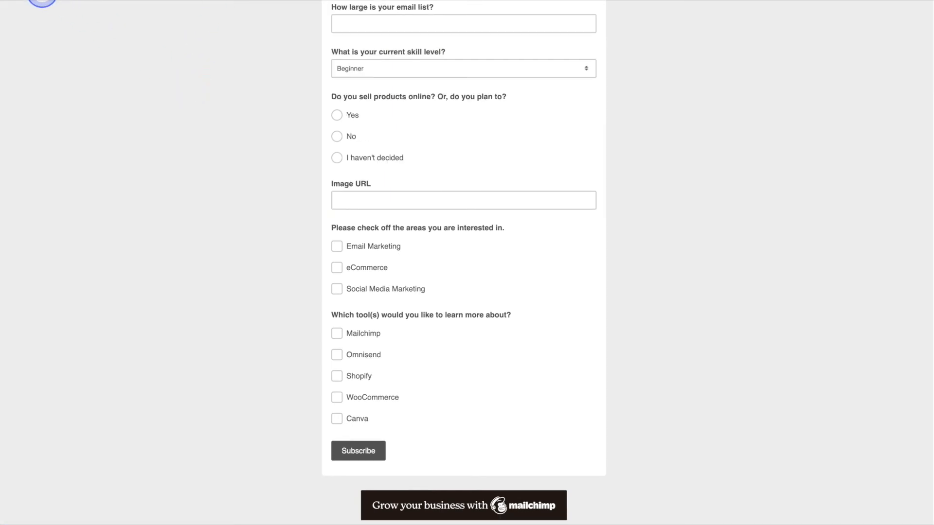
# Step: Reload the published signup form, review its updated fields, and return to the beginning of the form builder
pyautogui.click(44, 2)
pyautogui.click(554, 62)
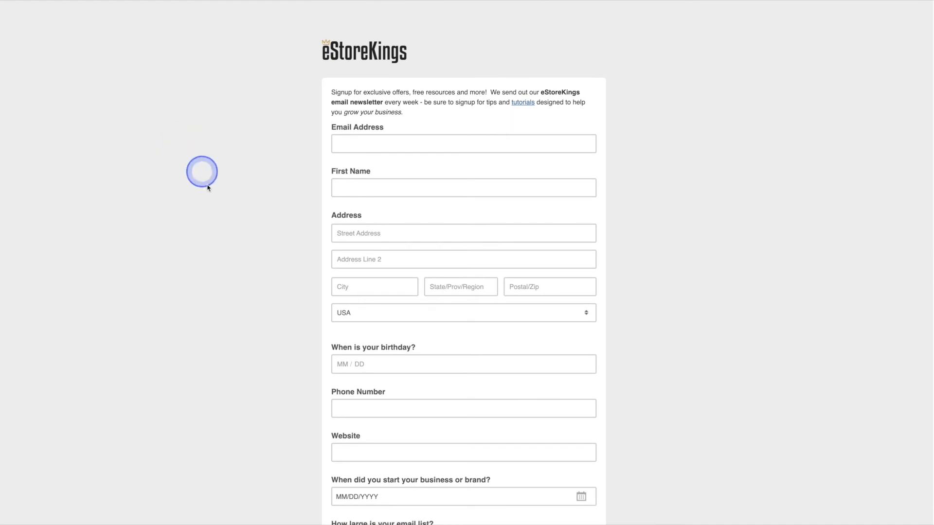
pyautogui.scroll(-6, 227, 250)
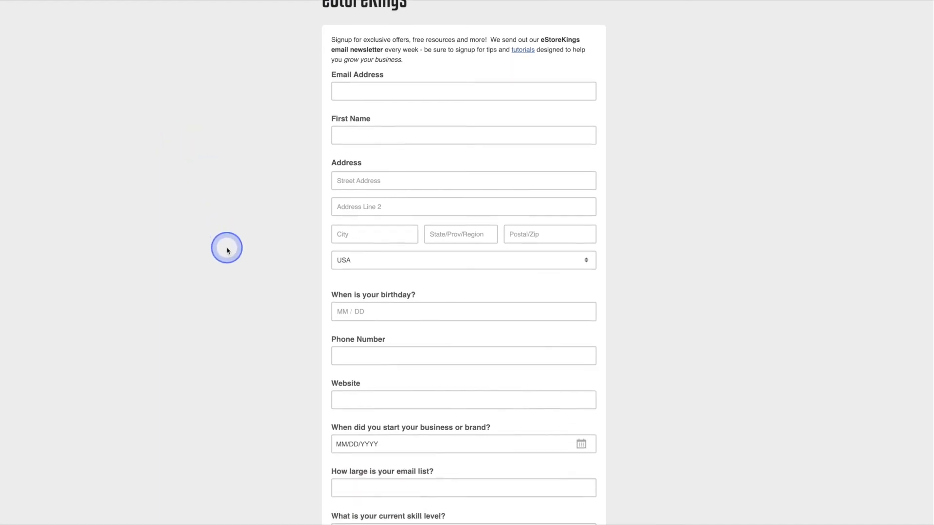
pyautogui.scroll(-3, 228, 250)
pyautogui.scroll(9, 227, 250)
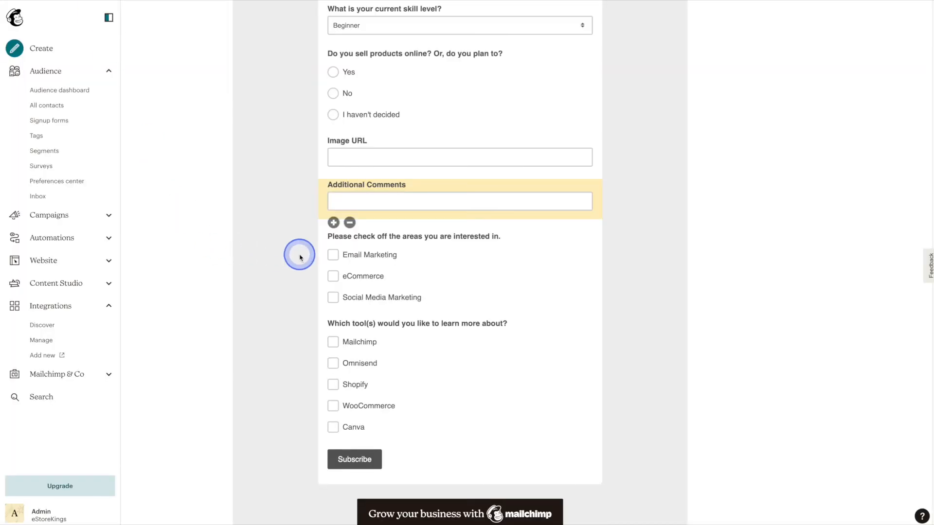
pyautogui.scroll(13, 299, 258)
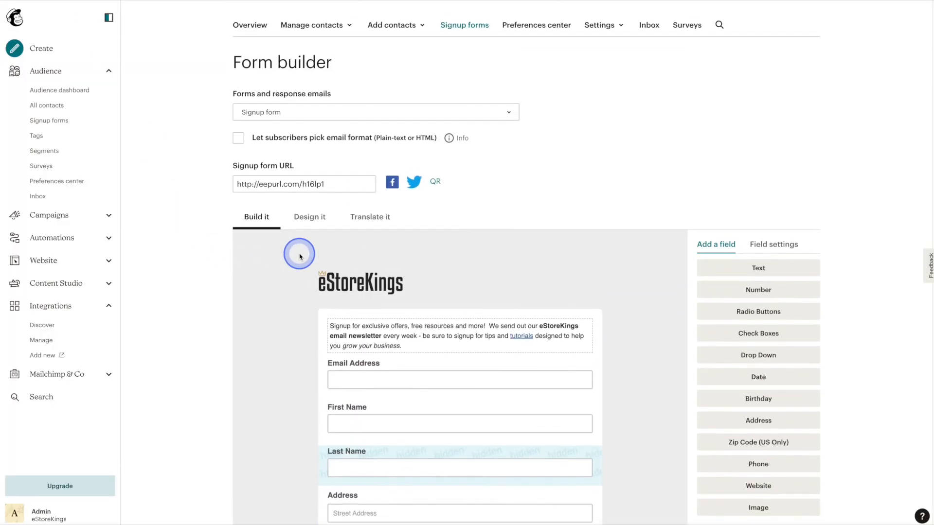
# Step: Open the signup form's introductory message for editing and place the cursor below the existing text
pyautogui.moveTo(467, 277)
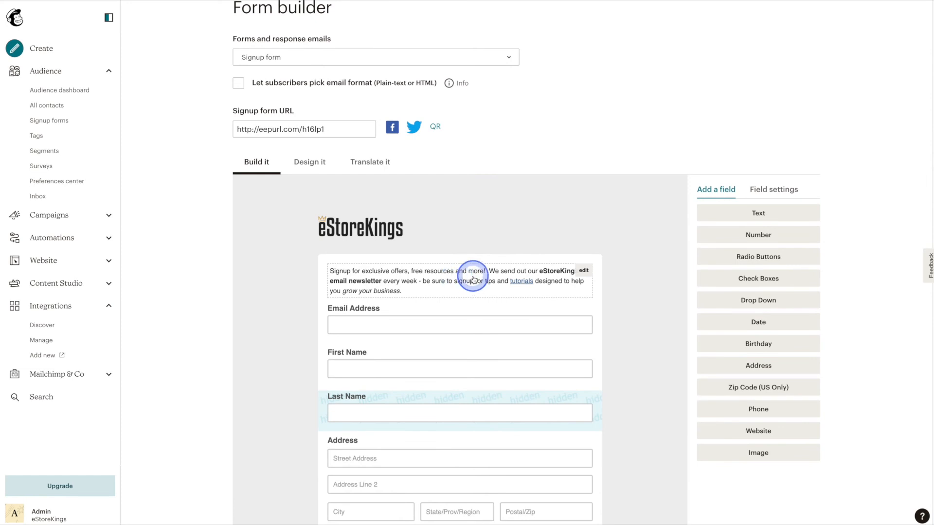
pyautogui.click(584, 271)
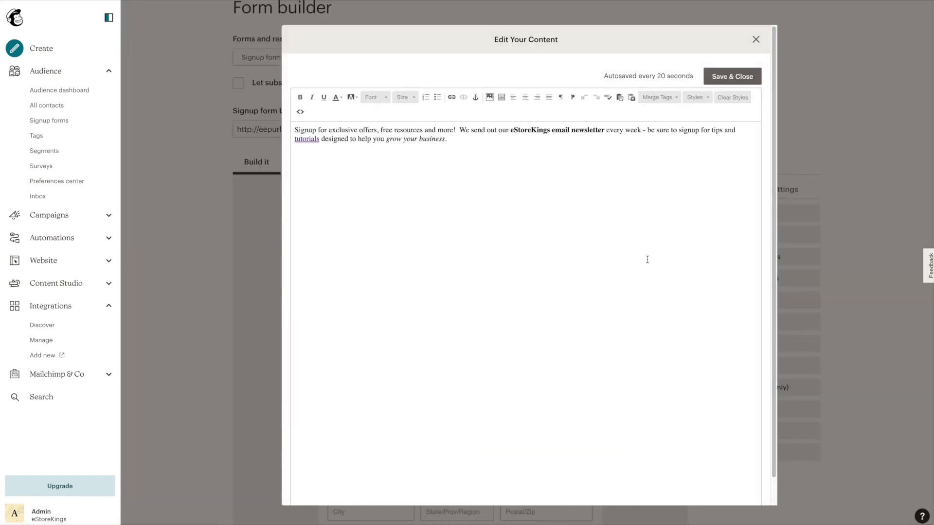
pyautogui.click(450, 141)
pyautogui.click(540, 150)
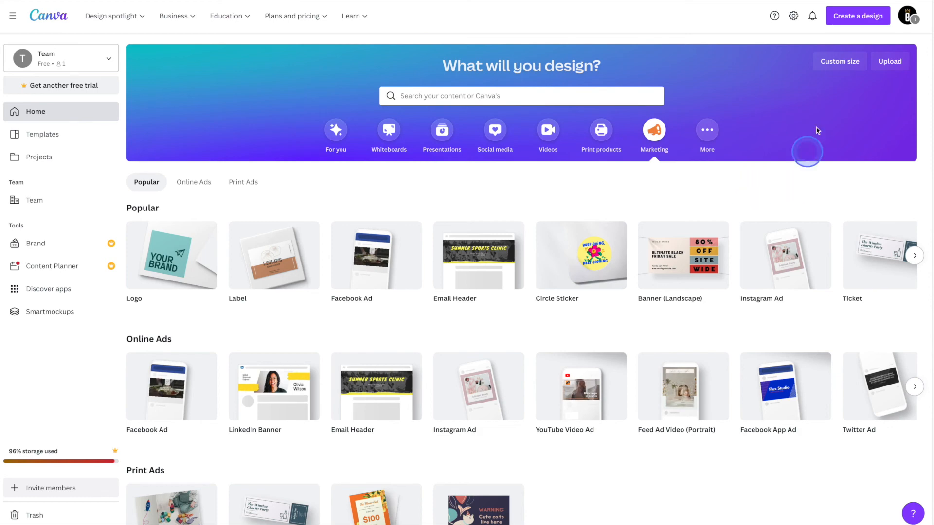
# Step: In Canva, create a new blank design with a custom size of 600 × 300 px
pyautogui.click(858, 23)
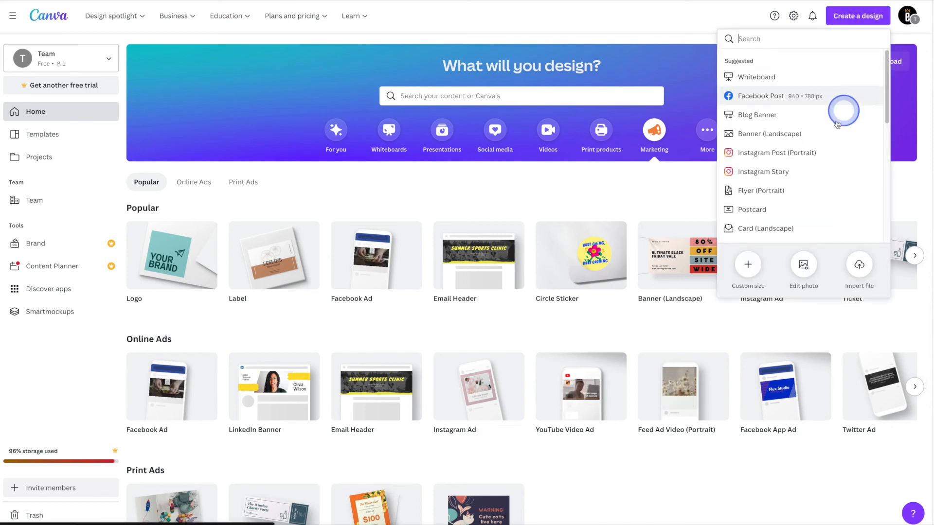
pyautogui.click(752, 266)
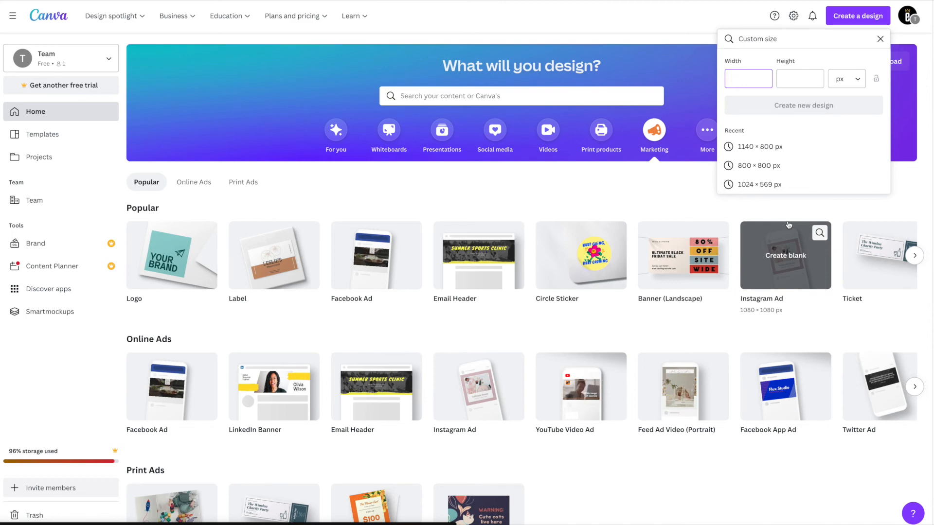
pyautogui.write('00')
pyautogui.press('Tab')
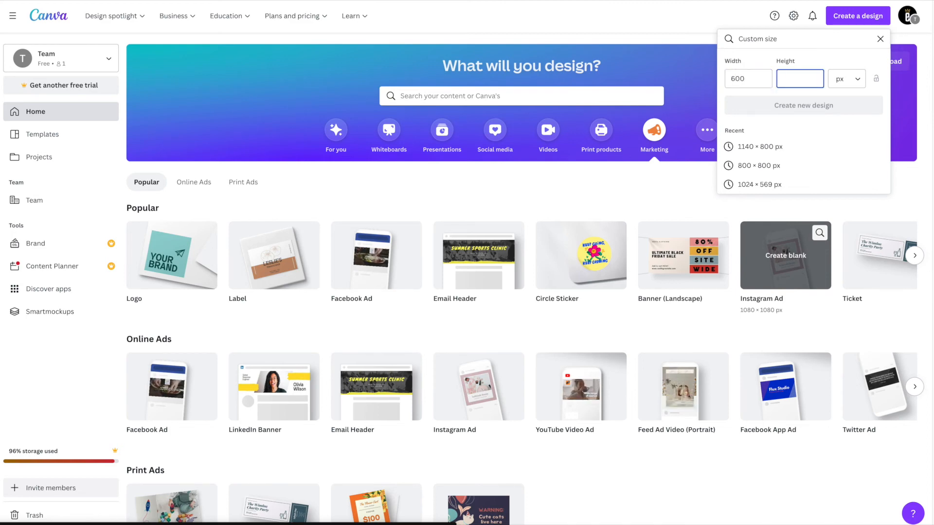
pyautogui.write('300')
pyautogui.click(834, 124)
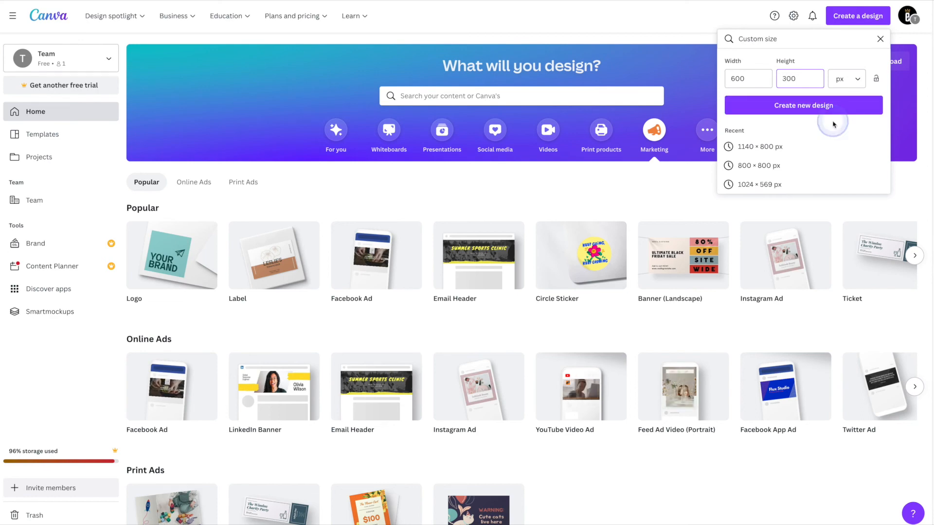
pyautogui.click(856, 109)
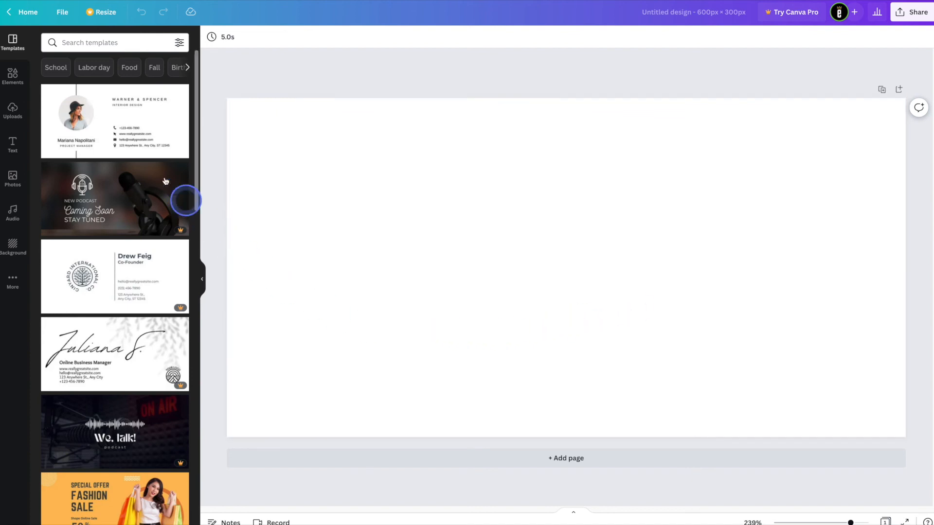
# Step: Add the laptop frame to the blank page, enlarge it, and position it centrally in the lower part of the design
pyautogui.click(13, 74)
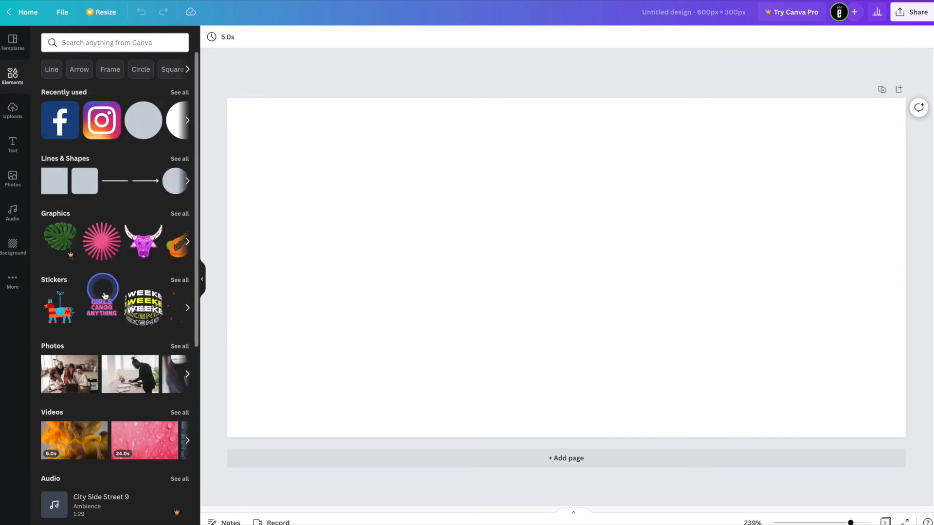
pyautogui.scroll(-4, 139, 411)
pyautogui.scroll(-5, 138, 408)
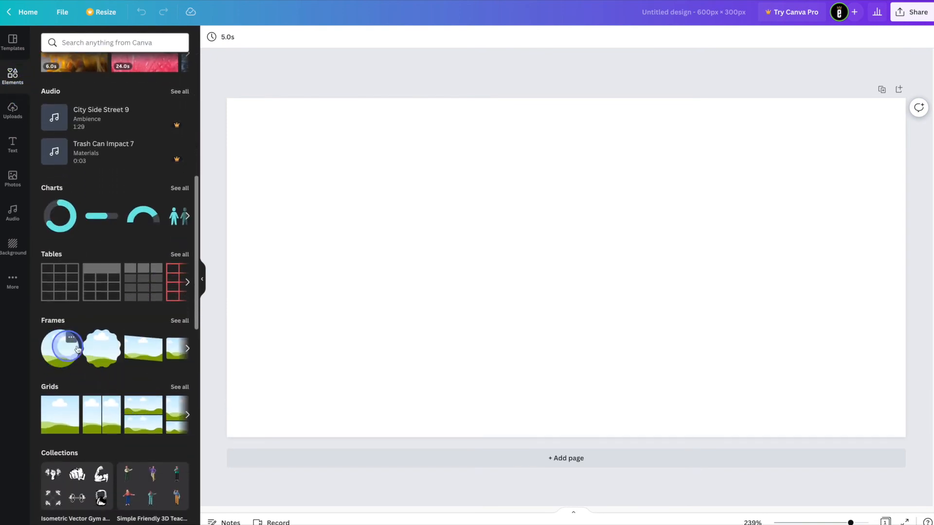
pyautogui.click(175, 320)
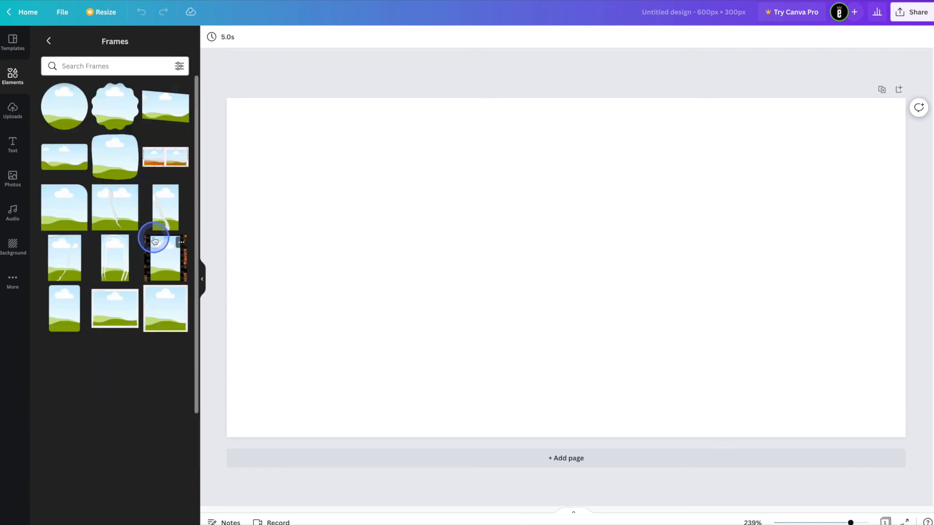
pyautogui.scroll(-5, 155, 241)
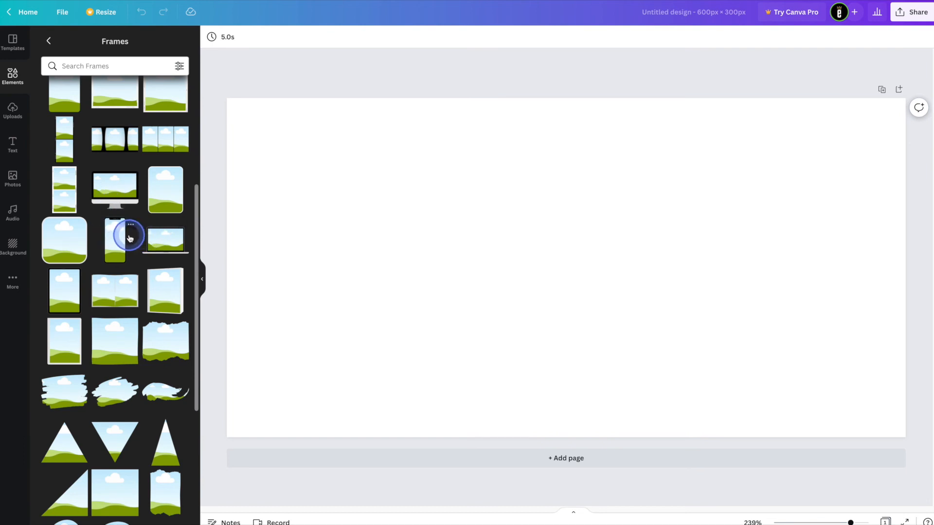
pyautogui.click(162, 240)
pyautogui.moveTo(716, 353); pyautogui.dragTo(750, 375)
pyautogui.moveTo(628, 287); pyautogui.dragTo(611, 311)
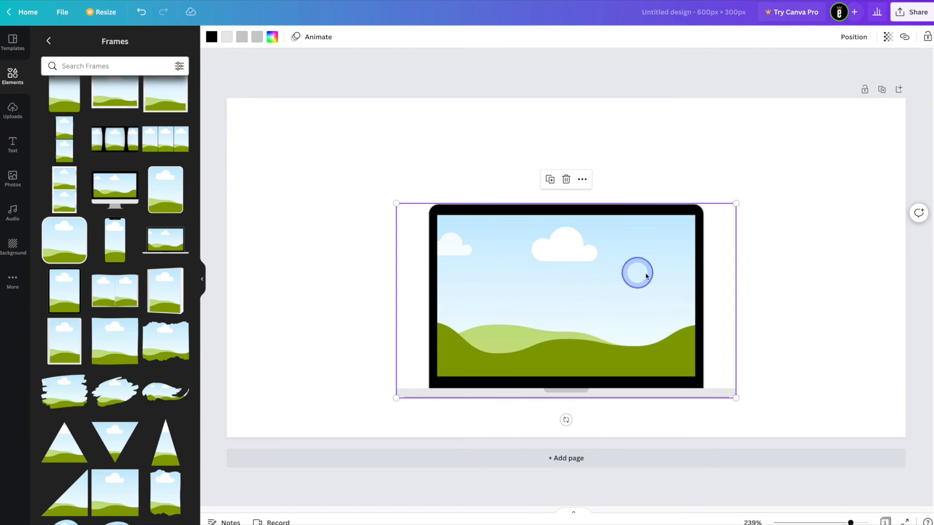
pyautogui.click(761, 284)
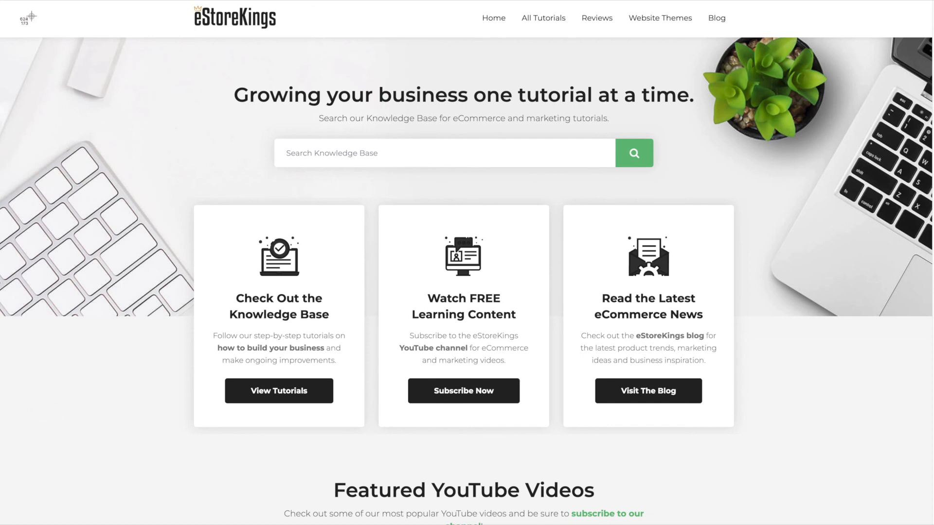
# Step: Capture the eStoreKings homepage, place the screenshot in the laptop frame, and slightly enlarge and reposition it within the screen
pyautogui.moveTo(18, 2); pyautogui.dragTo(926, 524)
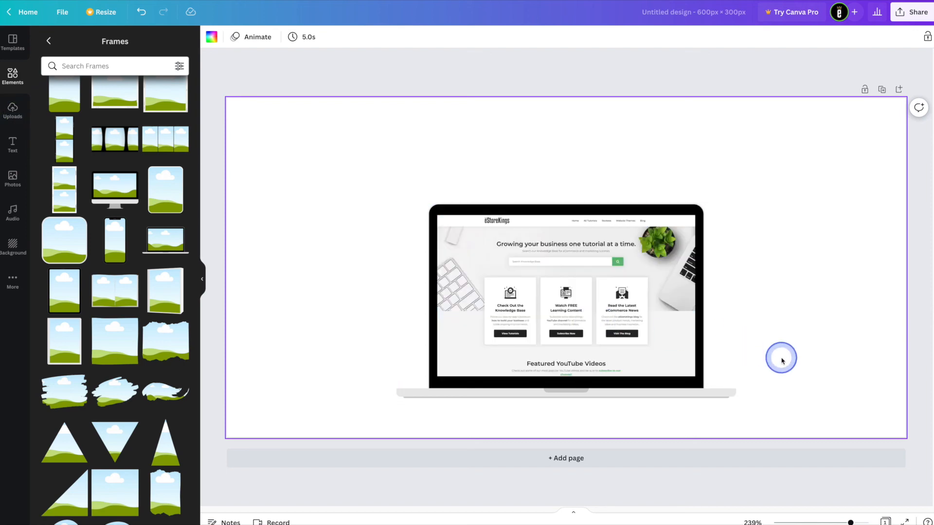
pyautogui.doubleClick(572, 311)
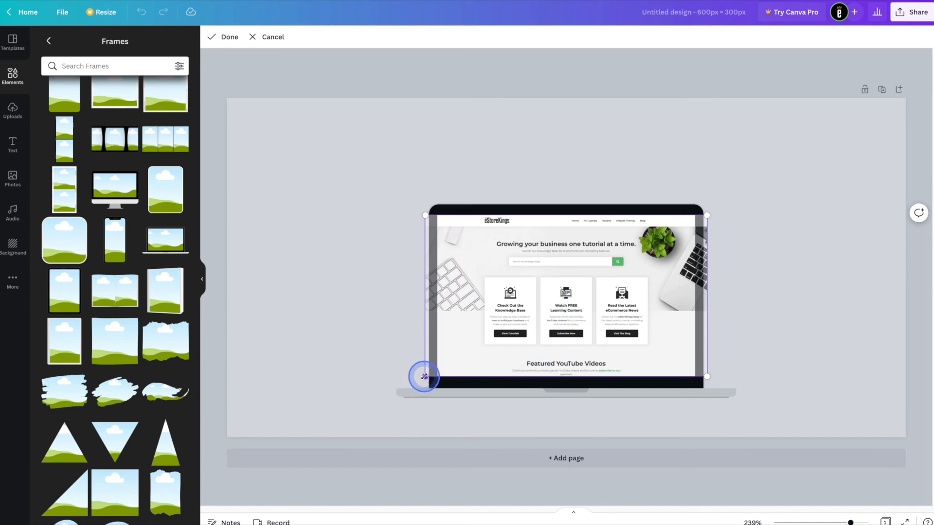
pyautogui.moveTo(423, 377); pyautogui.dragTo(417, 379)
pyautogui.moveTo(552, 314); pyautogui.dragTo(557, 315)
pyautogui.click(838, 319)
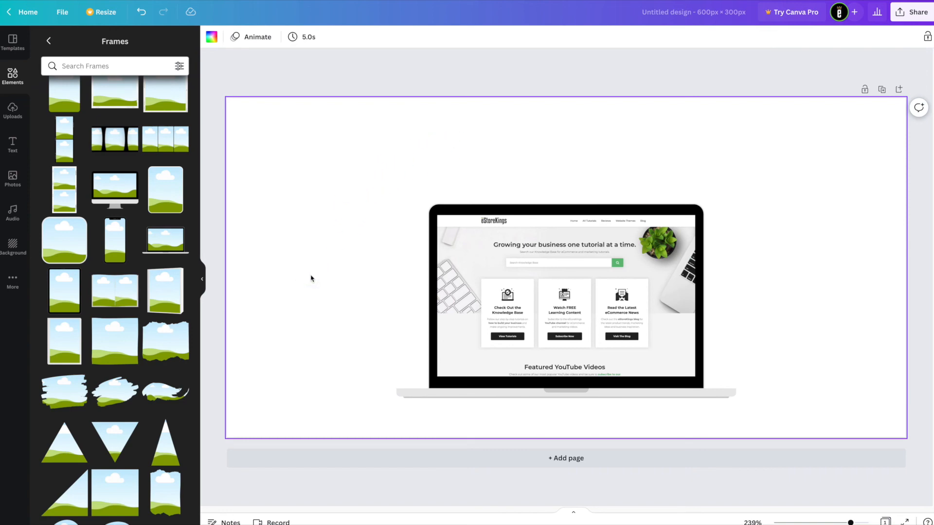
# Step: Search the elements for mailchimp, add the full-colour monkey logo, and place it at reduced size beside the laptop's left edge
pyautogui.click(49, 40)
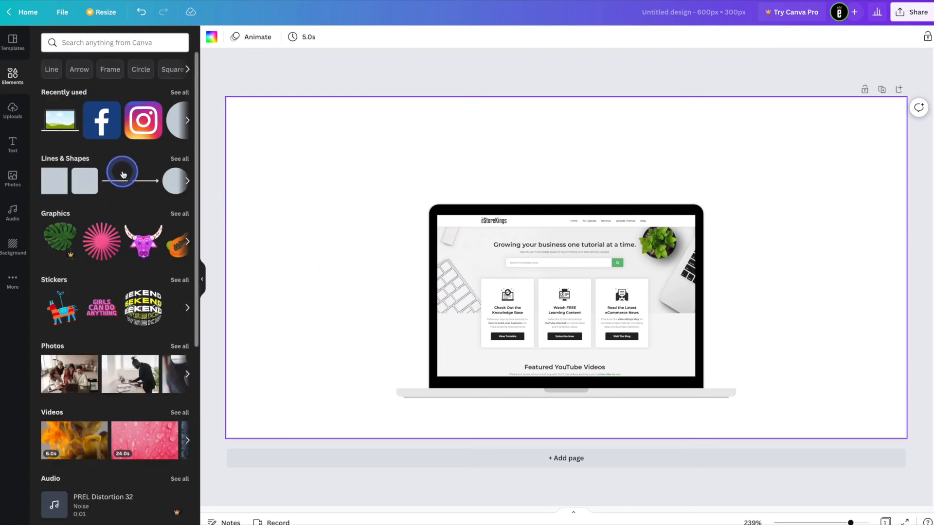
pyautogui.click(123, 42)
pyautogui.write('mailchimp')
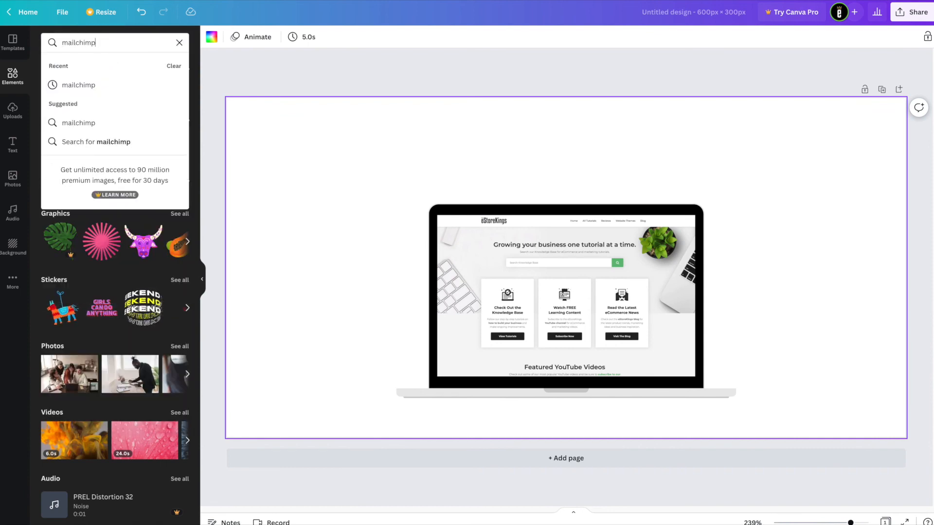
pyautogui.press('Return')
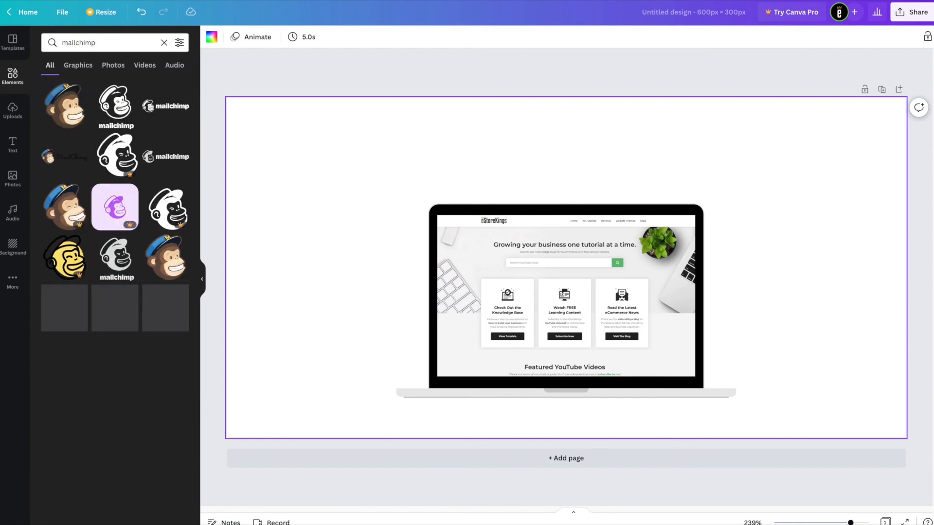
pyautogui.click(66, 111)
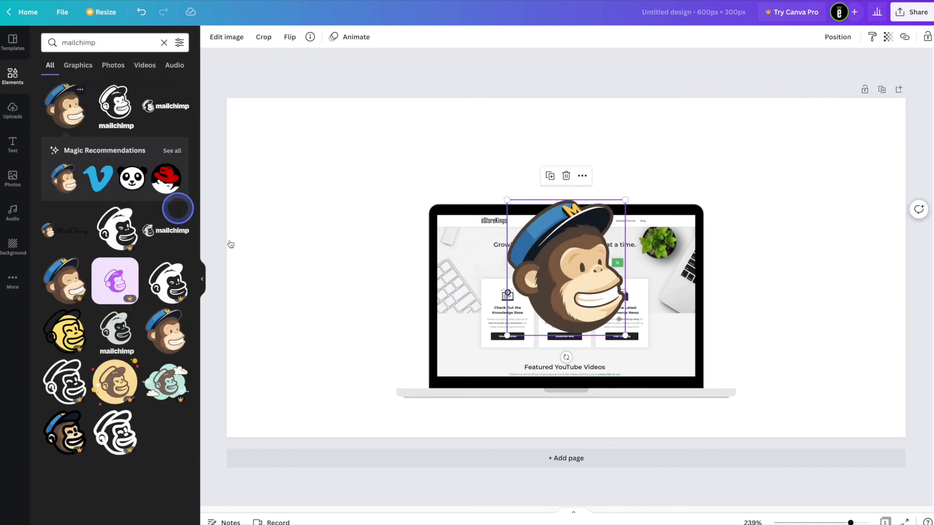
pyautogui.moveTo(624, 336); pyautogui.dragTo(570, 272)
pyautogui.moveTo(403, 243); pyautogui.dragTo(317, 284)
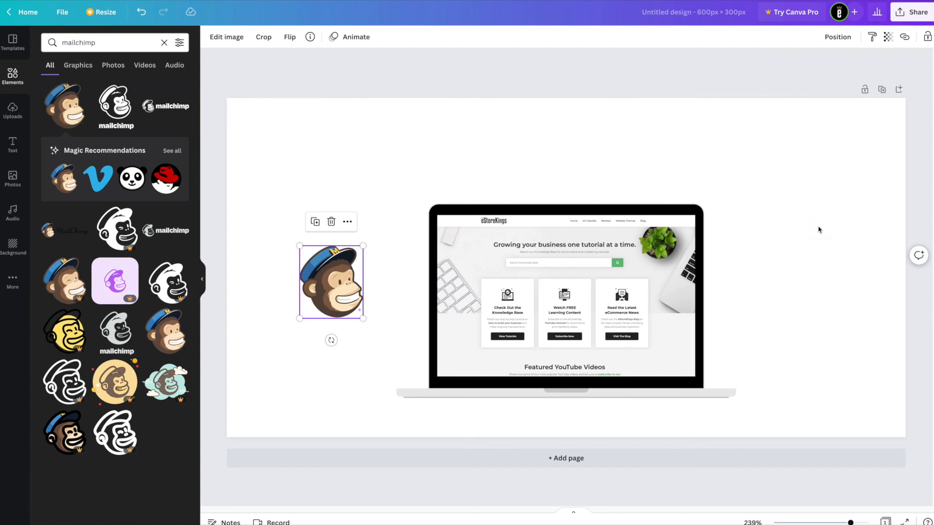
pyautogui.click(708, 224)
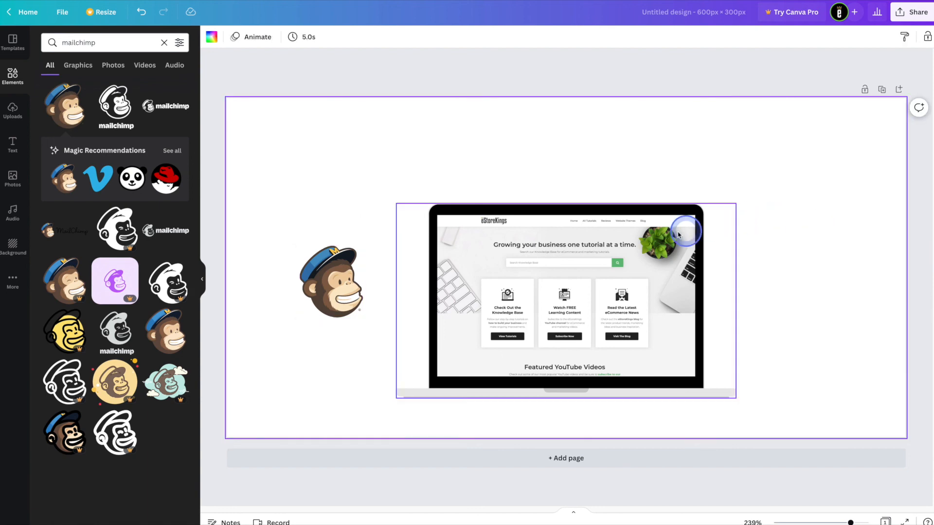
# Step: Search the elements for shopify, add the green bag logo, and place it at reduced size above the Mailchimp monkey
pyautogui.click(115, 44)
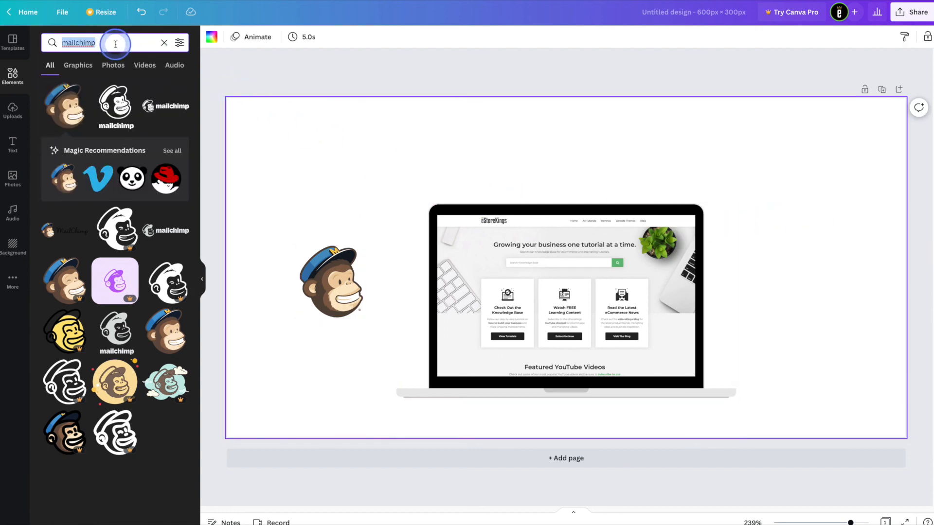
pyautogui.write('shopify')
pyautogui.press('Return')
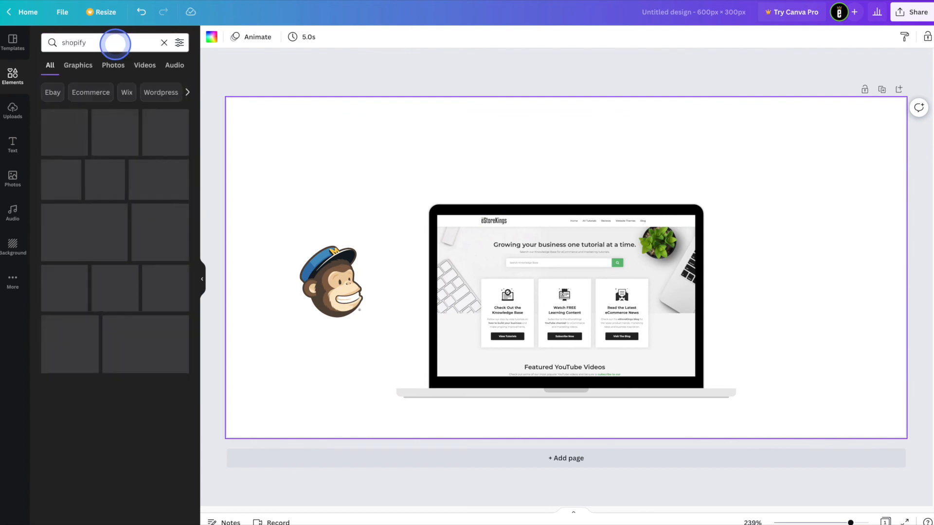
pyautogui.click(46, 131)
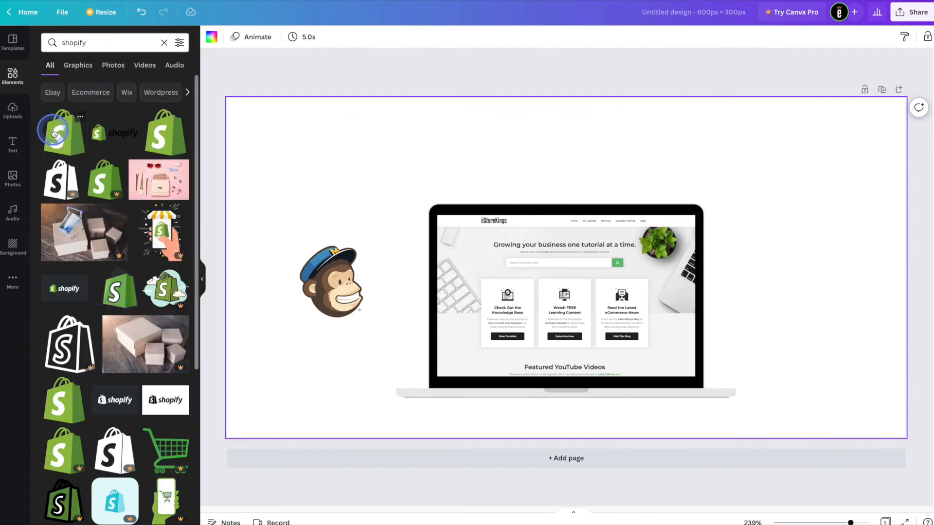
pyautogui.click(54, 133)
pyautogui.moveTo(624, 333); pyautogui.dragTo(579, 281)
pyautogui.moveTo(535, 251); pyautogui.dragTo(403, 174)
pyautogui.moveTo(351, 114); pyautogui.dragTo(366, 130)
pyautogui.moveTo(397, 166); pyautogui.dragTo(365, 183)
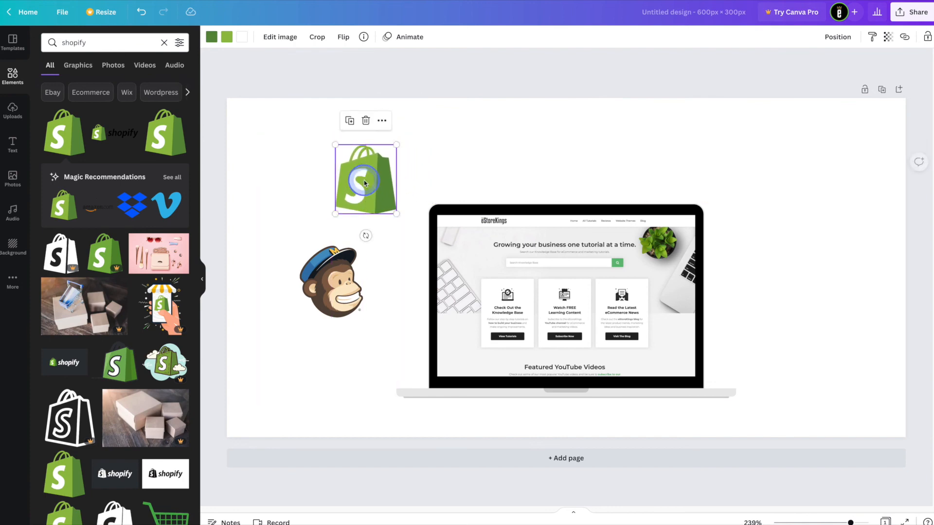
# Step: Add the purple Woo logo from a woocommerce search, place it small above the laptop, and move the laptop slightly down
pyautogui.doubleClick(99, 41)
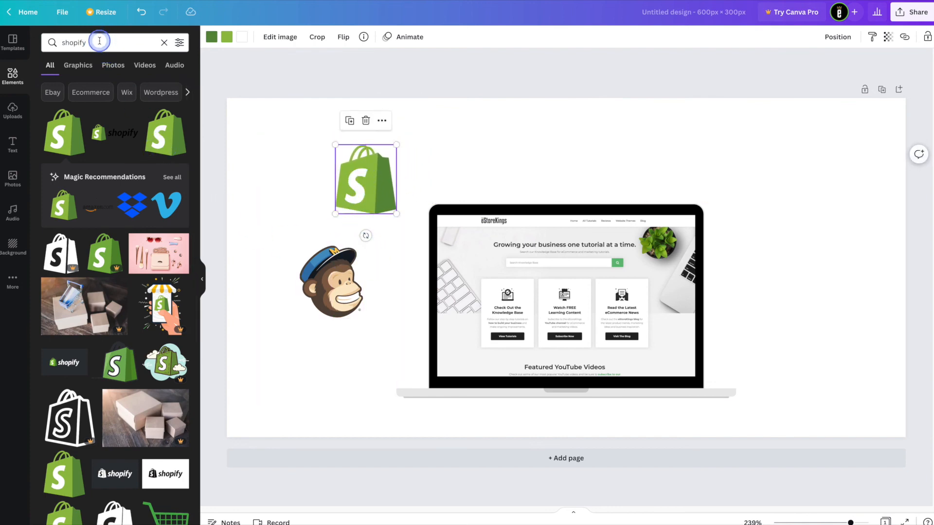
pyautogui.write('woocomm')
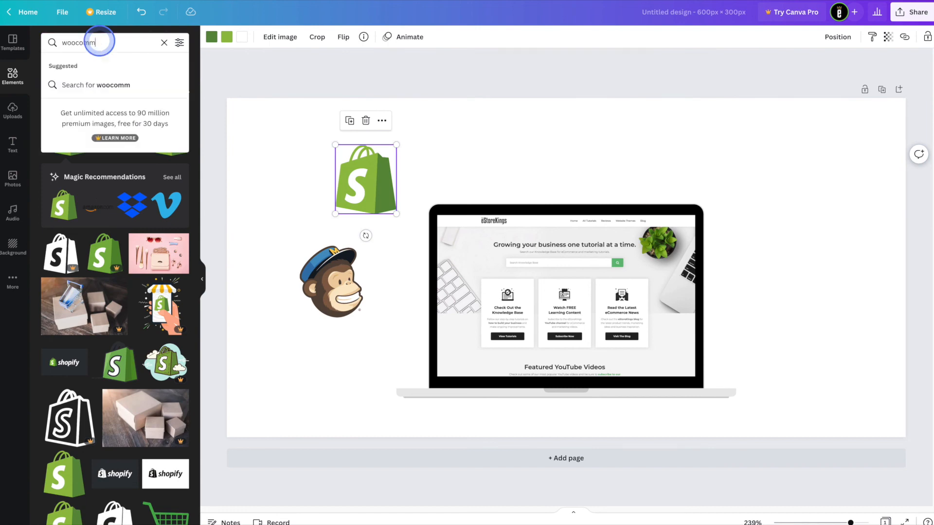
pyautogui.write('erce')
pyautogui.press('Return')
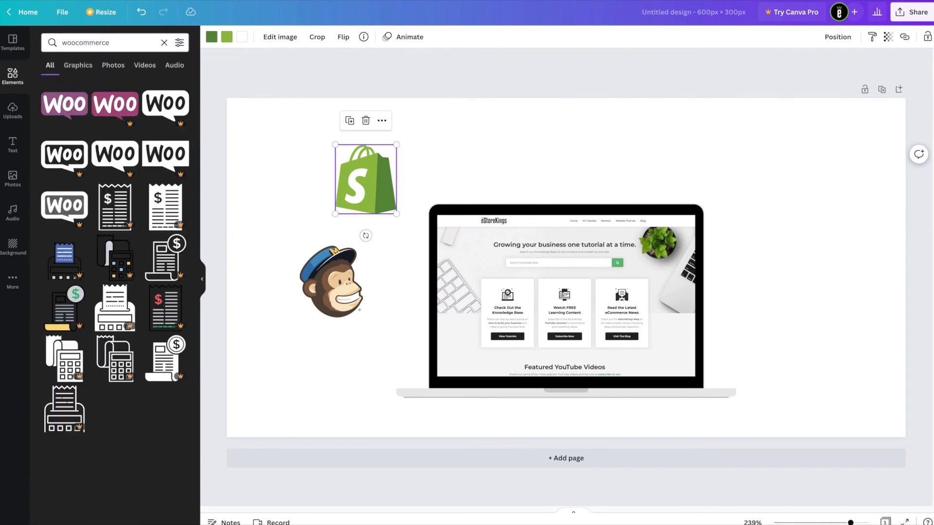
pyautogui.click(49, 108)
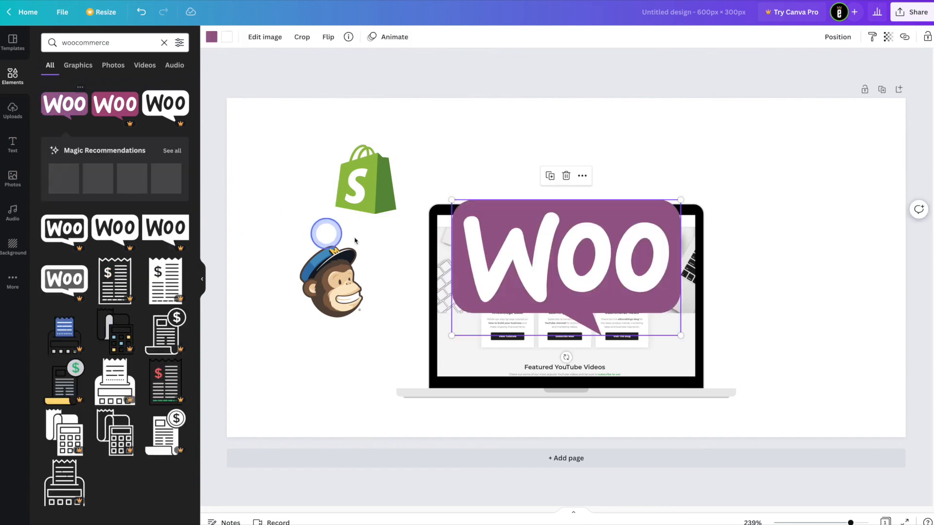
pyautogui.moveTo(457, 336); pyautogui.dragTo(591, 252)
pyautogui.moveTo(594, 212); pyautogui.dragTo(436, 130)
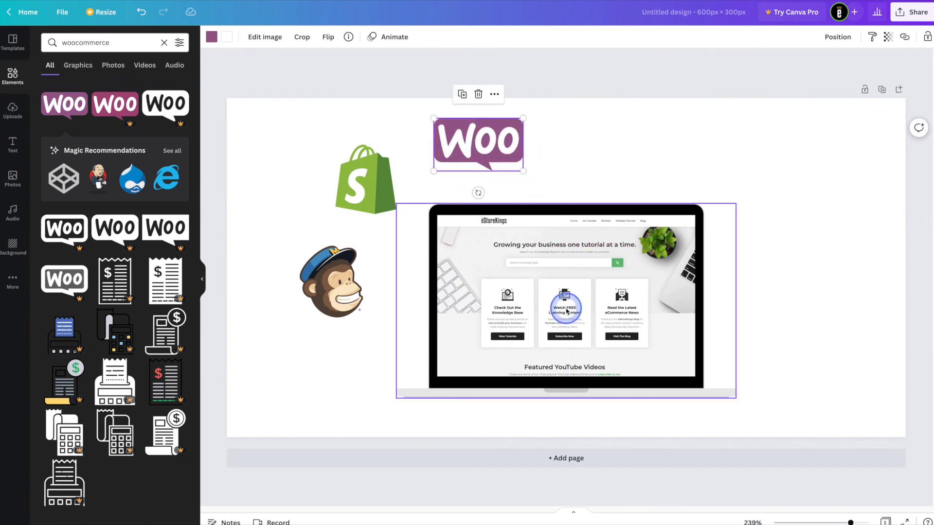
pyautogui.moveTo(568, 314); pyautogui.dragTo(567, 324)
pyautogui.click(285, 155)
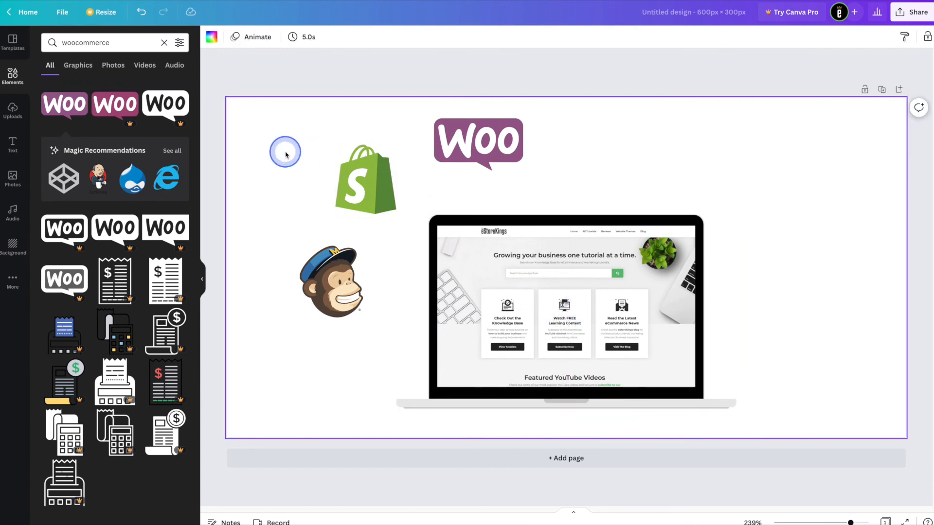
# Step: Search the elements for canva, add the round Canva logo, and place it at reduced size above and right of the laptop
pyautogui.doubleClick(114, 43)
pyautogui.write('canva')
pyautogui.press('Return')
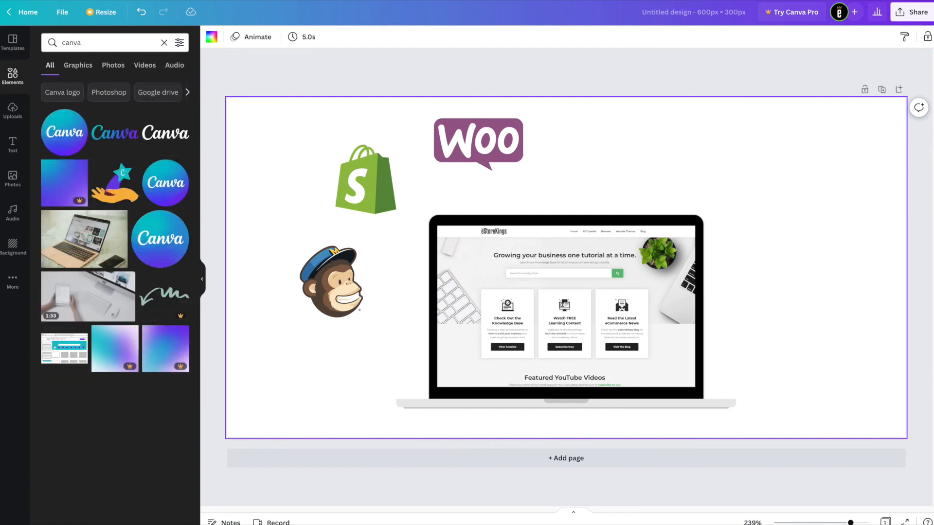
pyautogui.click(79, 138)
pyautogui.moveTo(498, 334); pyautogui.dragTo(559, 272)
pyautogui.moveTo(593, 238); pyautogui.dragTo(777, 176)
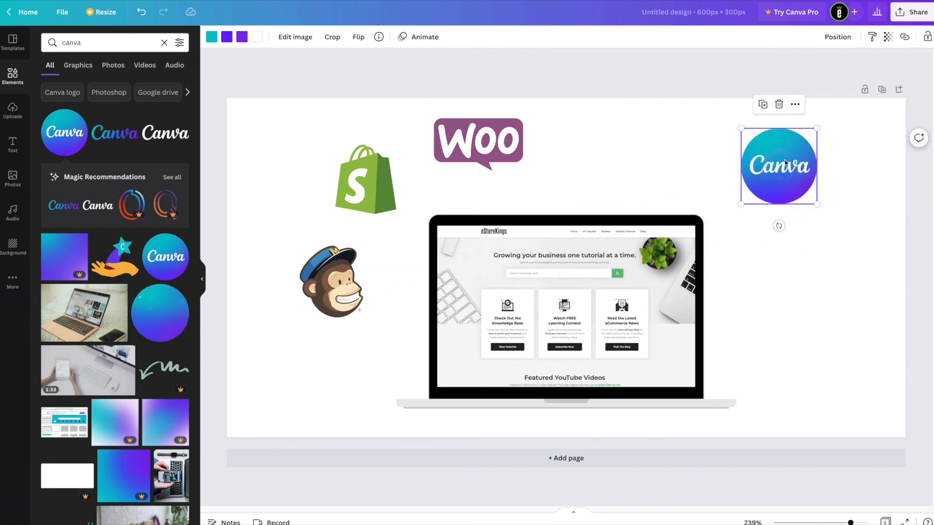
# Step: Shrink the Canva logo slightly, then search the elements for instagram and add the gradient Instagram logo at reduced size
pyautogui.moveTo(817, 127); pyautogui.dragTo(798, 174)
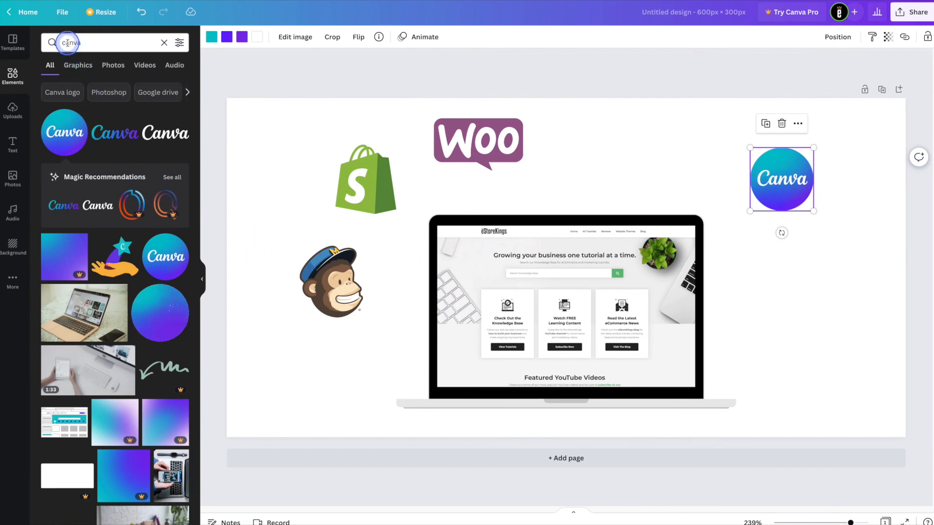
pyautogui.write('instagram')
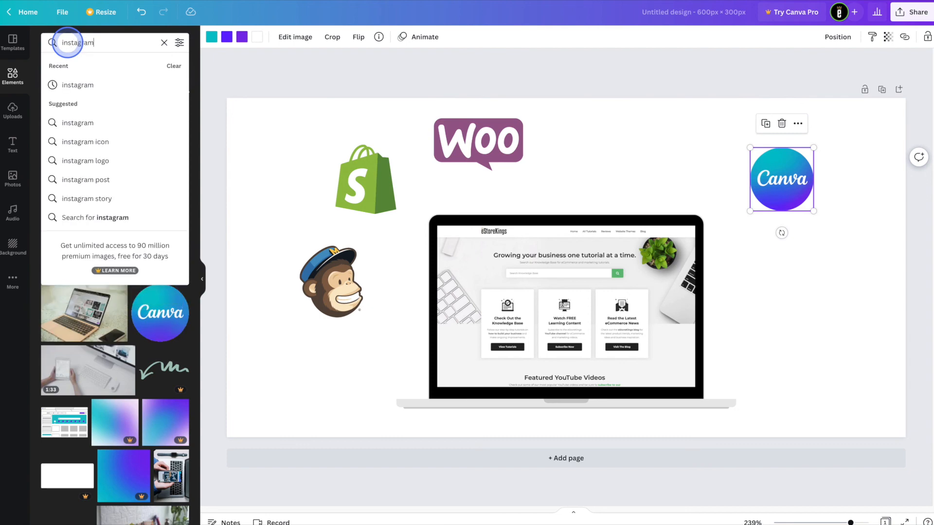
pyautogui.press('Return')
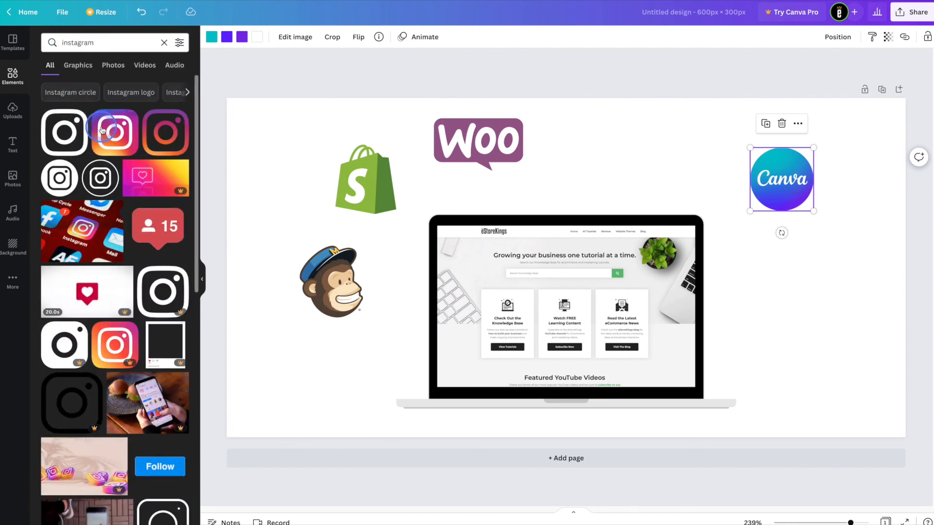
pyautogui.click(102, 129)
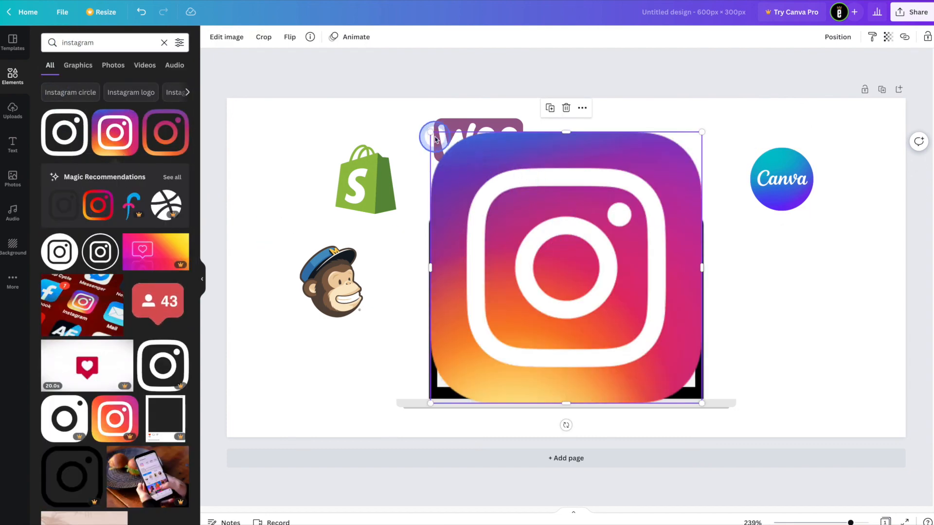
pyautogui.moveTo(431, 134); pyautogui.dragTo(649, 350)
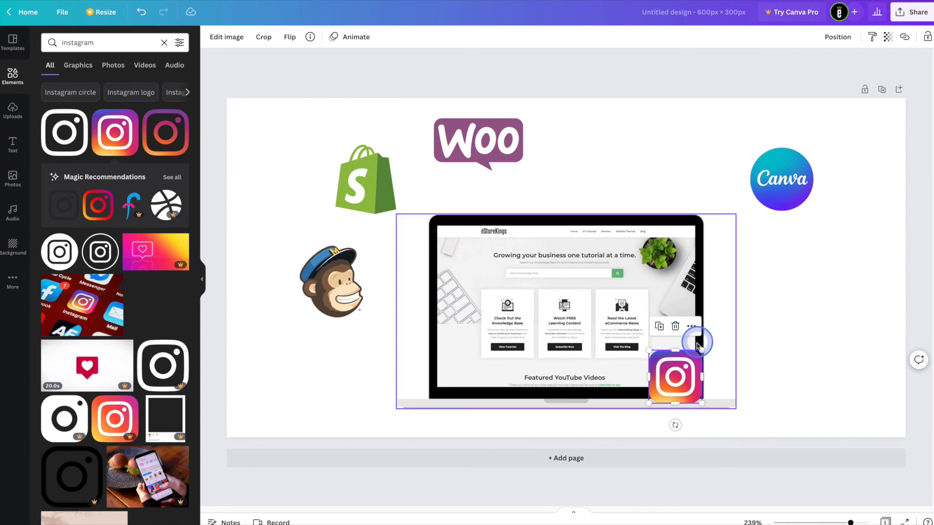
# Step: Rearrange the logos with Instagram above the laptop's right half, Woo beside its right edge, and Canva slightly further left
pyautogui.moveTo(675, 377); pyautogui.dragTo(651, 148)
pyautogui.moveTo(479, 165); pyautogui.dragTo(822, 325)
pyautogui.moveTo(769, 181); pyautogui.dragTo(760, 181)
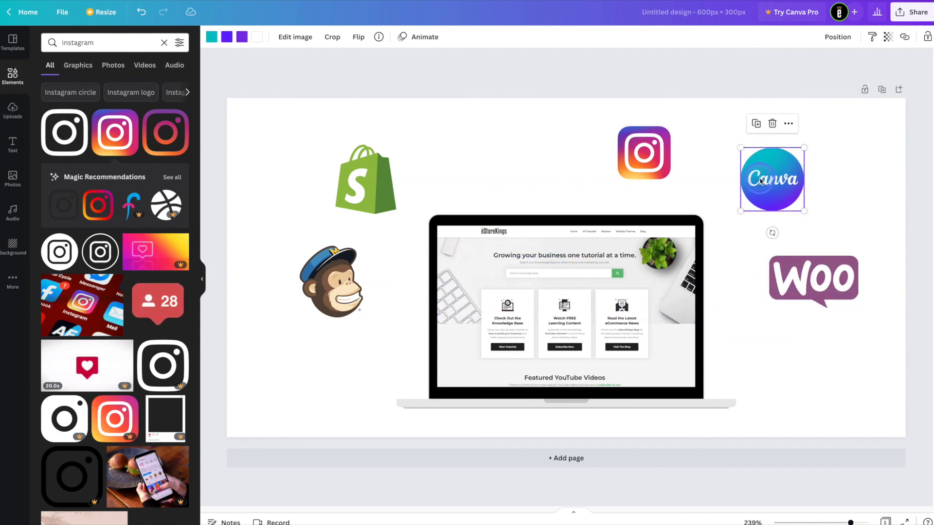
# Step: Search the elements for facebook, add the round blue Facebook logo, and place it at reduced size above the laptop's left half
pyautogui.tripleClick(113, 37)
pyautogui.write('facebook')
pyautogui.press('Return')
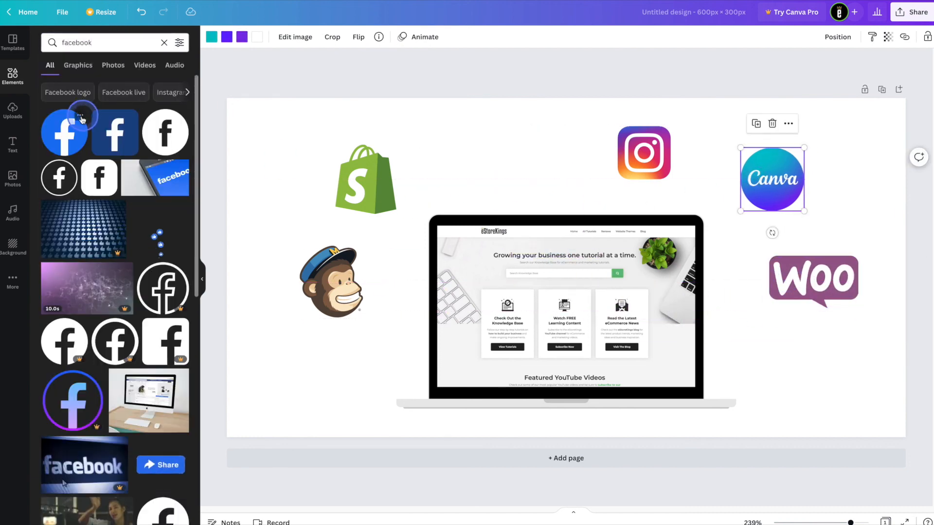
pyautogui.click(65, 133)
pyautogui.moveTo(637, 336); pyautogui.dragTo(561, 266)
pyautogui.moveTo(547, 216); pyautogui.dragTo(519, 134)
# Step: Enlarge the Instagram logo slightly, shift it left, and tilt it a little clockwise
pyautogui.click(632, 161)
pyautogui.moveTo(617, 179); pyautogui.dragTo(599, 183)
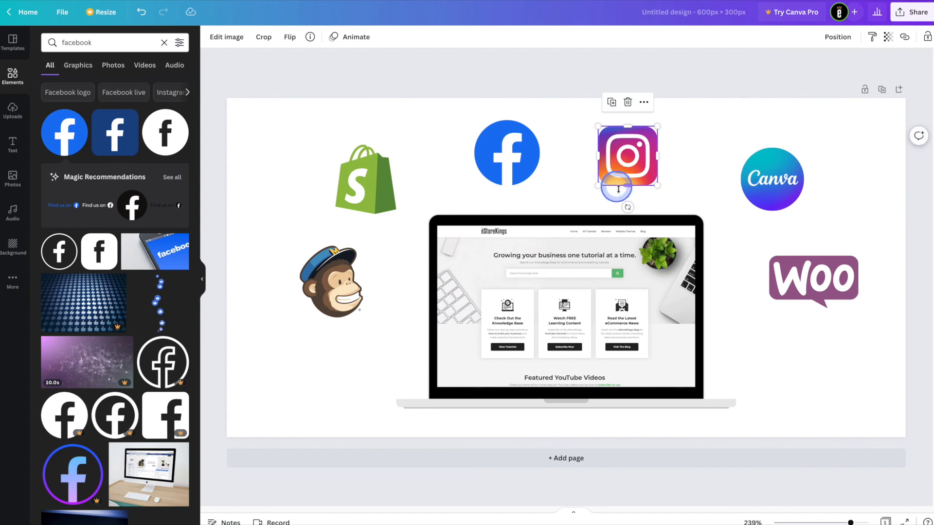
pyautogui.moveTo(627, 207); pyautogui.dragTo(616, 205)
# Step: Tilt the Facebook logo slightly counterclockwise and shift it a little down and left
pyautogui.click(522, 168)
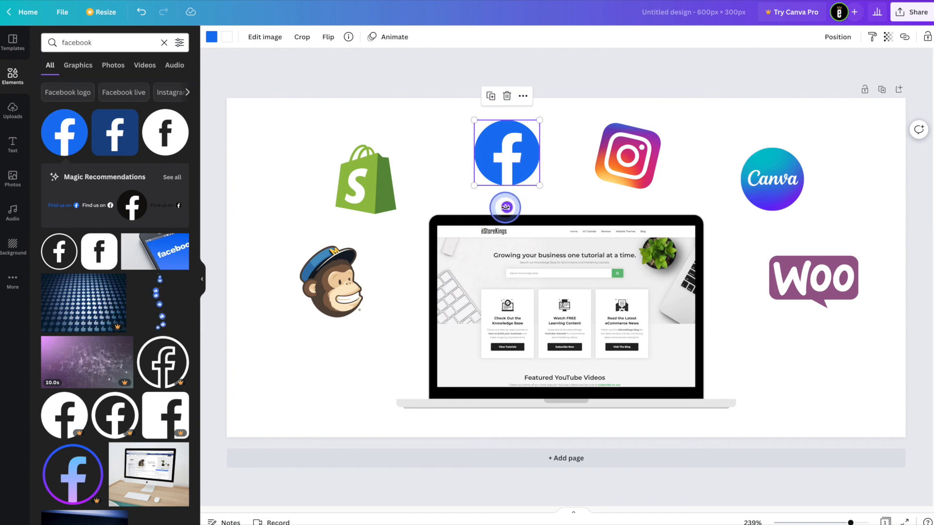
pyautogui.moveTo(506, 208); pyautogui.dragTo(515, 208)
pyautogui.click(503, 150)
pyautogui.moveTo(499, 152); pyautogui.dragTo(492, 158)
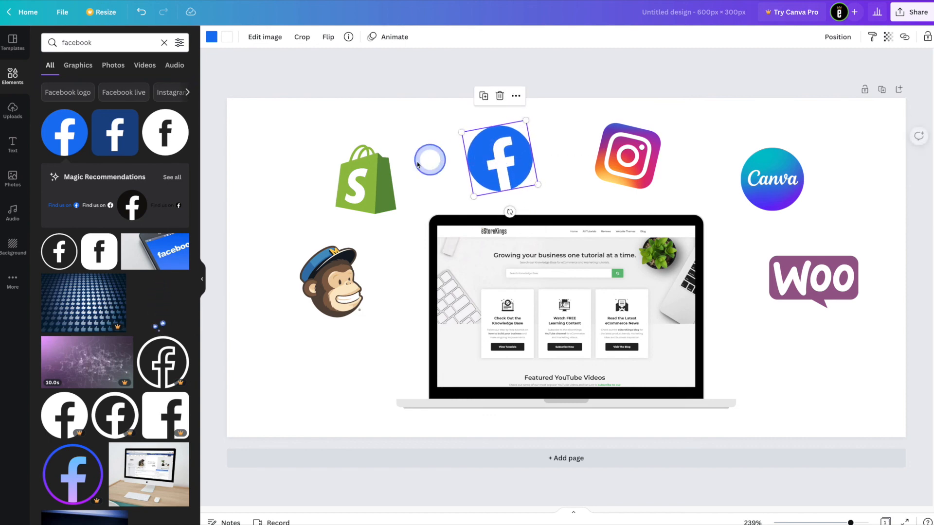
# Step: Tilt the Shopify and Mailchimp logos slightly counterclockwise and nudge both down and closer to the laptop
pyautogui.click(369, 170)
pyautogui.moveTo(365, 234); pyautogui.dragTo(375, 235)
pyautogui.moveTo(373, 176); pyautogui.dragTo(376, 188)
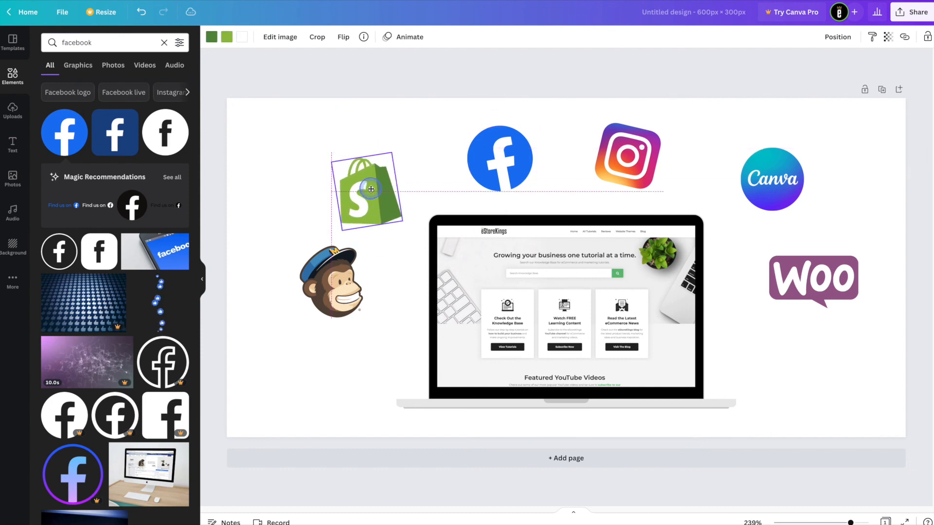
pyautogui.click(309, 294)
pyautogui.moveTo(330, 339); pyautogui.dragTo(346, 342)
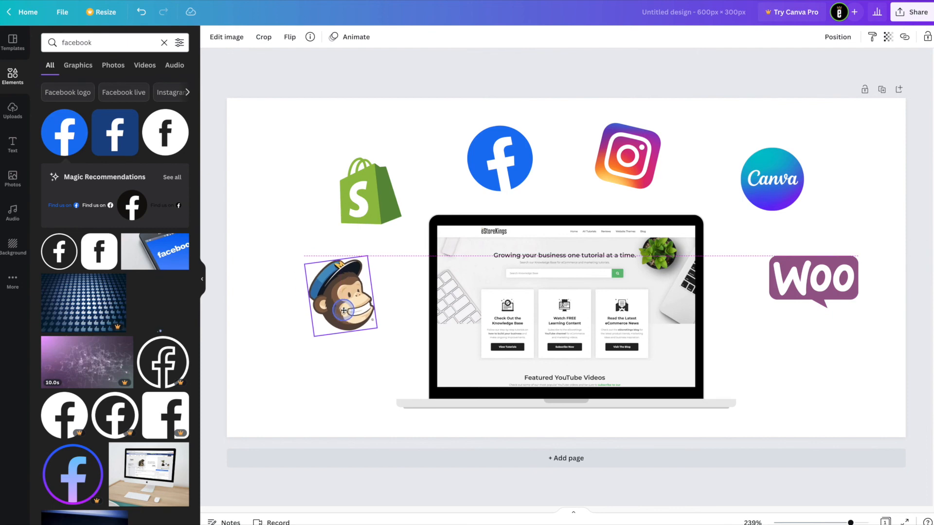
# Step: Tilt the Canva and Woo logos slightly clockwise and move both closer to the laptop
pyautogui.click(772, 185)
pyautogui.moveTo(773, 235); pyautogui.dragTo(756, 206)
pyautogui.click(802, 281)
pyautogui.moveTo(801, 283); pyautogui.dragTo(768, 290)
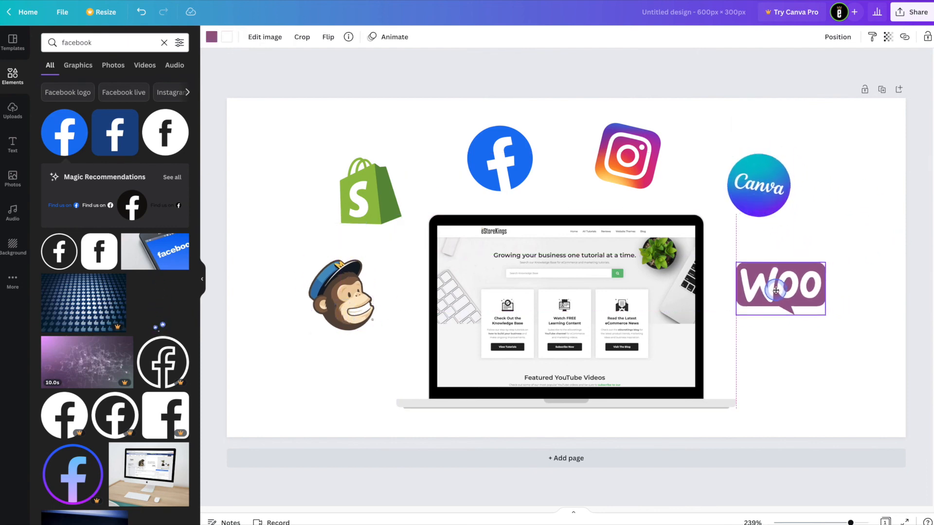
pyautogui.moveTo(777, 337); pyautogui.dragTo(769, 333)
# Step: Shrink the Facebook logo slightly and deselect it
pyautogui.click(907, 358)
pyautogui.click(522, 178)
pyautogui.moveTo(542, 195); pyautogui.dragTo(562, 198)
pyautogui.click(317, 96)
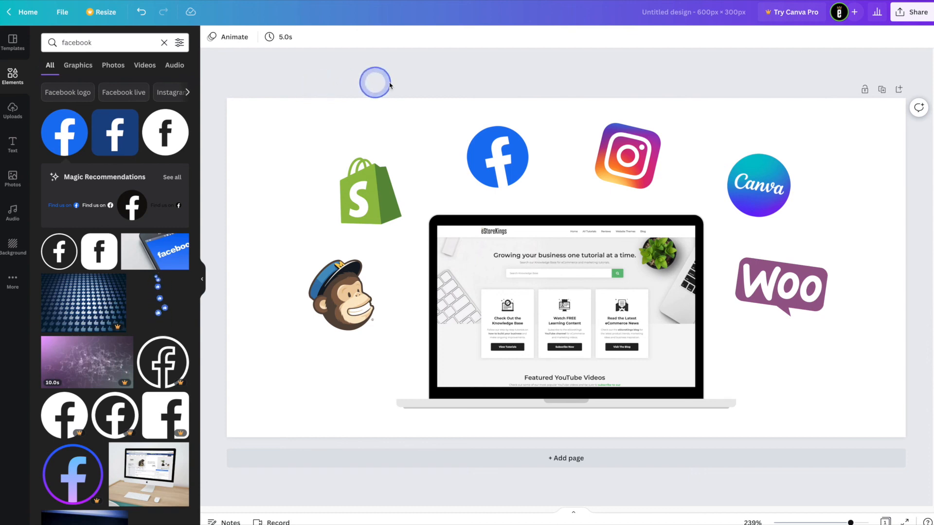
# Step: Download the 600 × 300 px design as a PNG file named signup-form.png
pyautogui.click(903, 23)
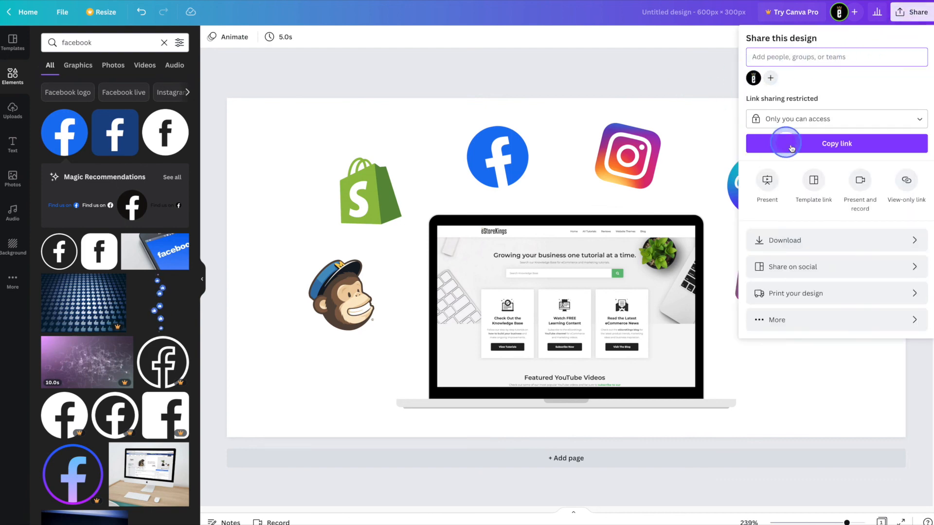
pyautogui.click(869, 248)
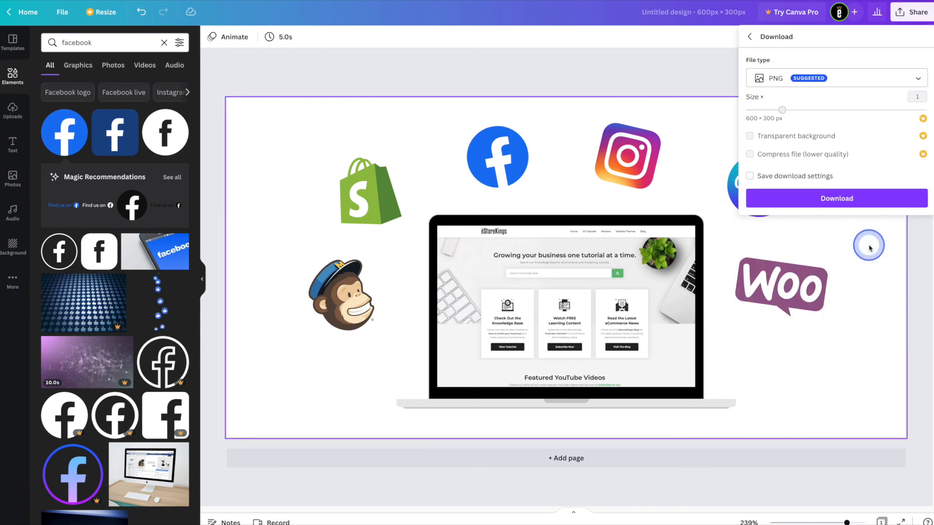
pyautogui.click(855, 198)
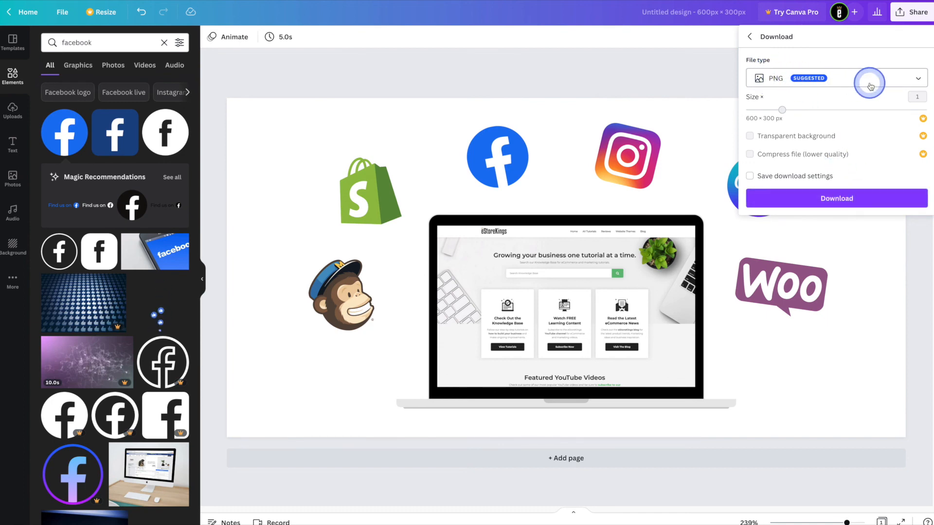
pyautogui.click(867, 204)
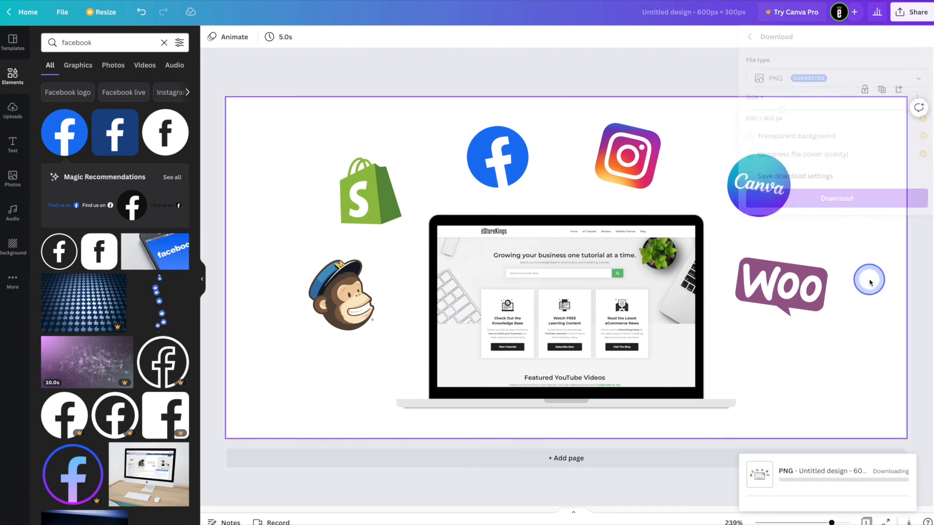
pyautogui.click(667, 366)
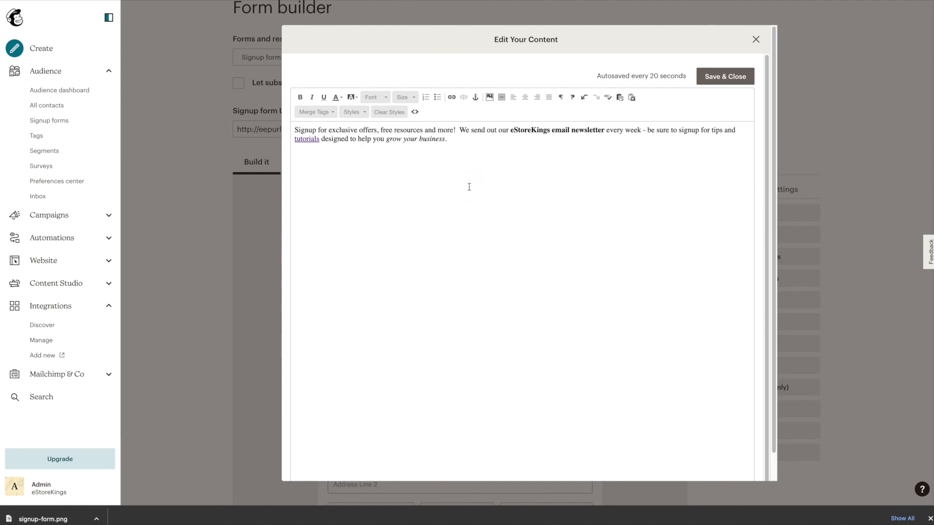
# Step: In Mailchimp, upload signup-form.png, insert it below the signup form's intro text at 600 × 300, and save the content
pyautogui.click(479, 186)
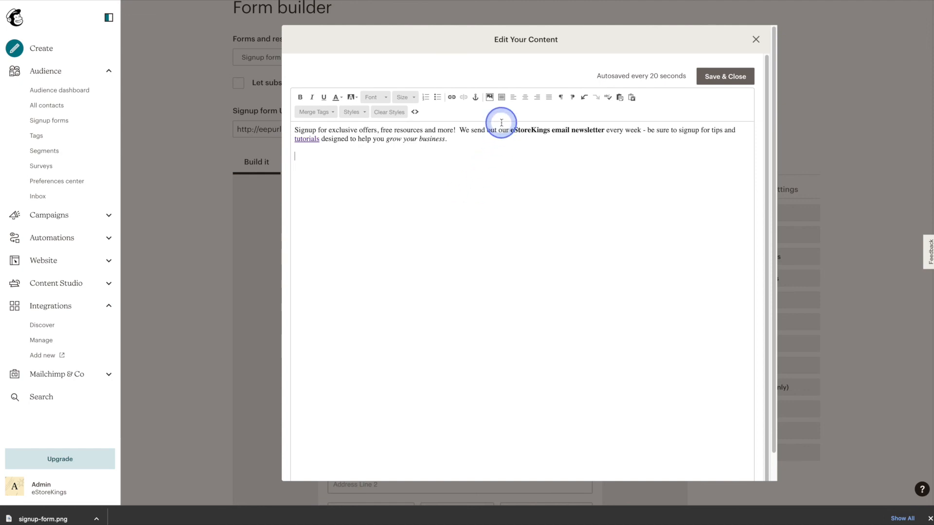
pyautogui.click(489, 98)
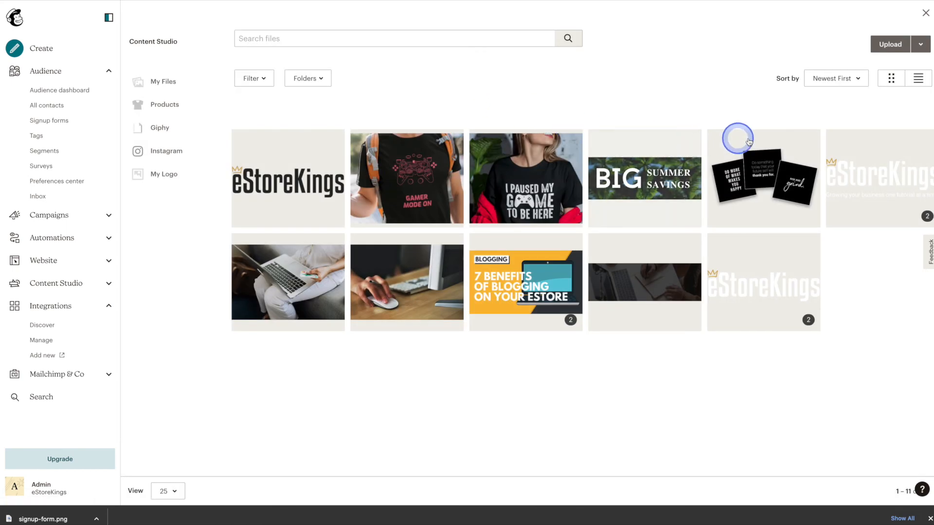
pyautogui.click(890, 45)
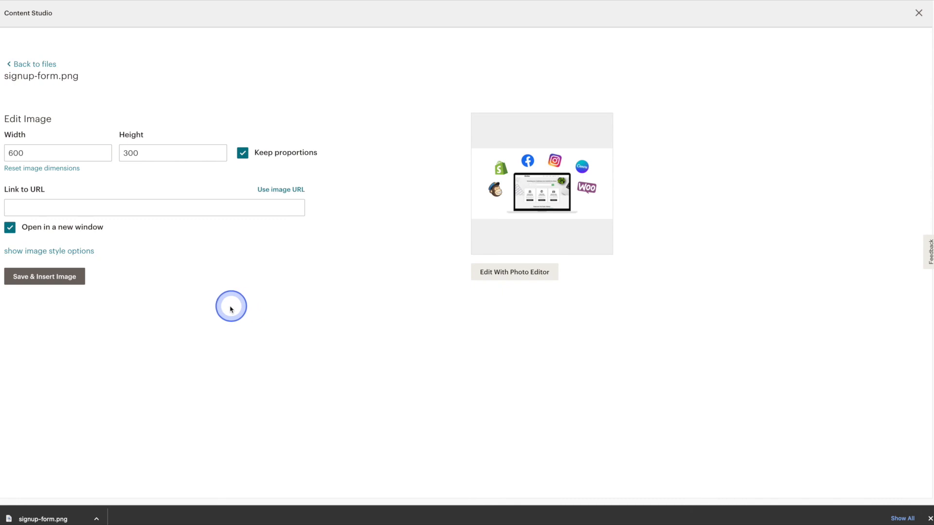
pyautogui.click(35, 277)
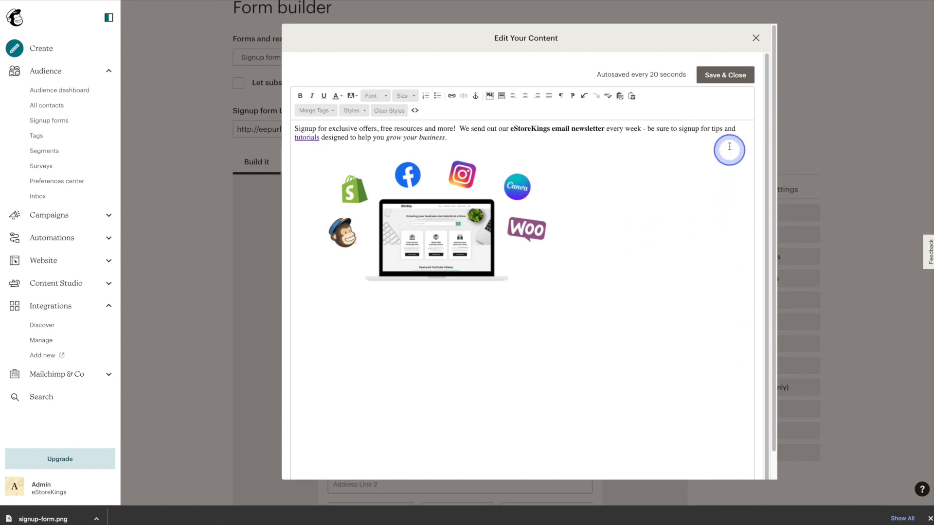
pyautogui.click(724, 78)
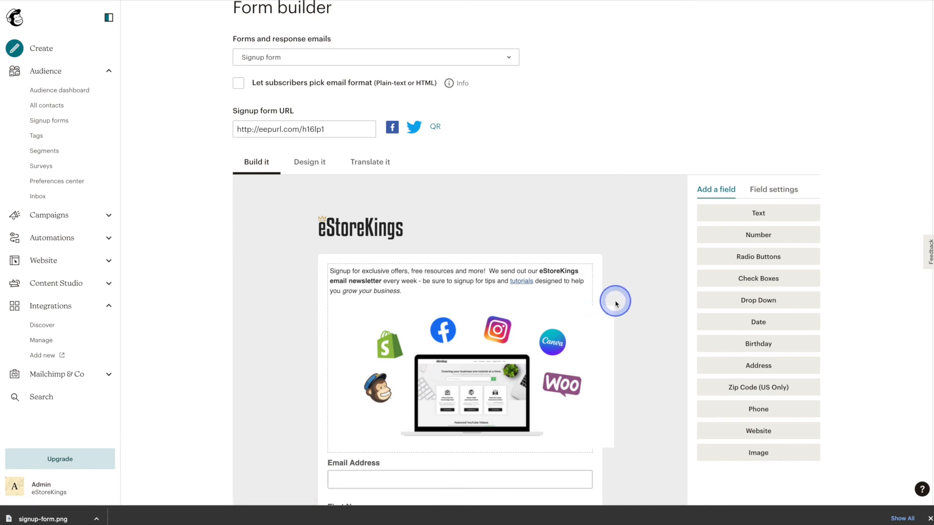
# Step: Reopen the intro content, set the inserted image's width to 500 with proportions kept, and save the content
pyautogui.click(585, 271)
pyautogui.doubleClick(548, 270)
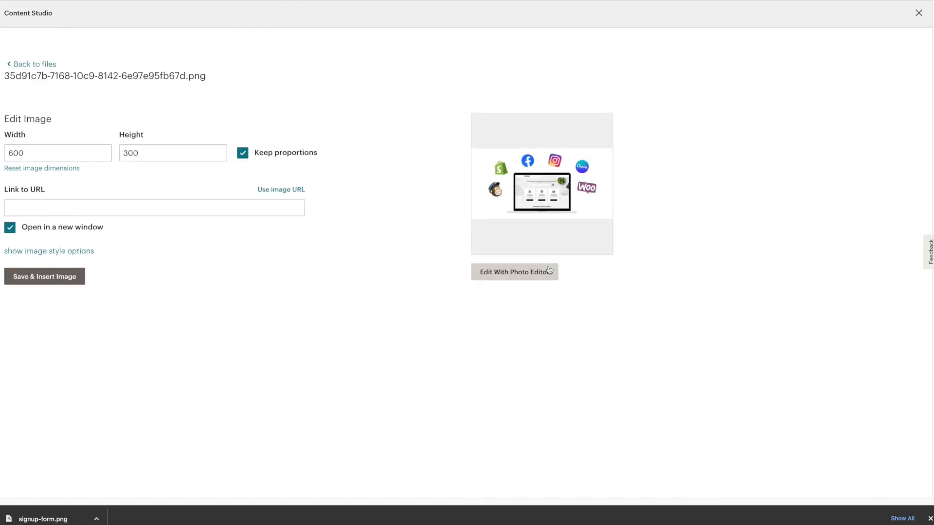
pyautogui.click(501, 351)
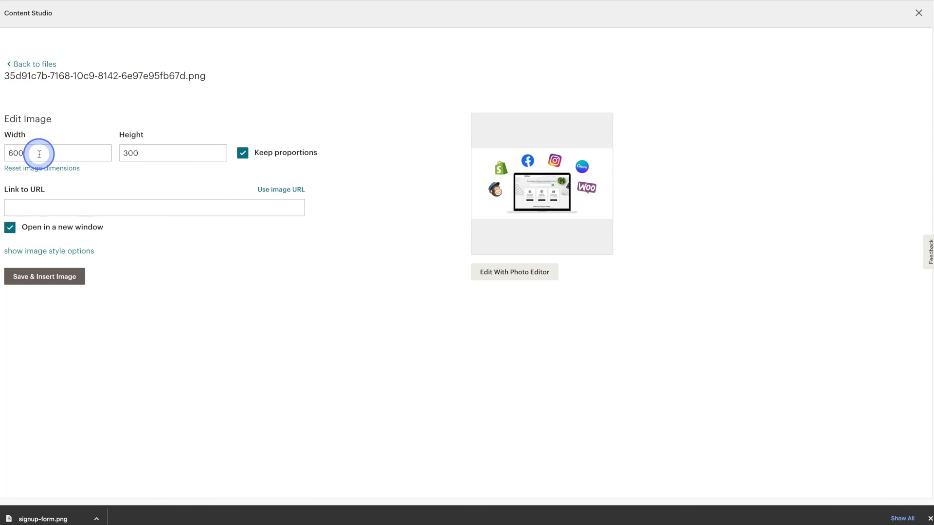
pyautogui.doubleClick(39, 154)
pyautogui.write('500')
pyautogui.click(374, 140)
pyautogui.click(382, 262)
pyautogui.click(73, 278)
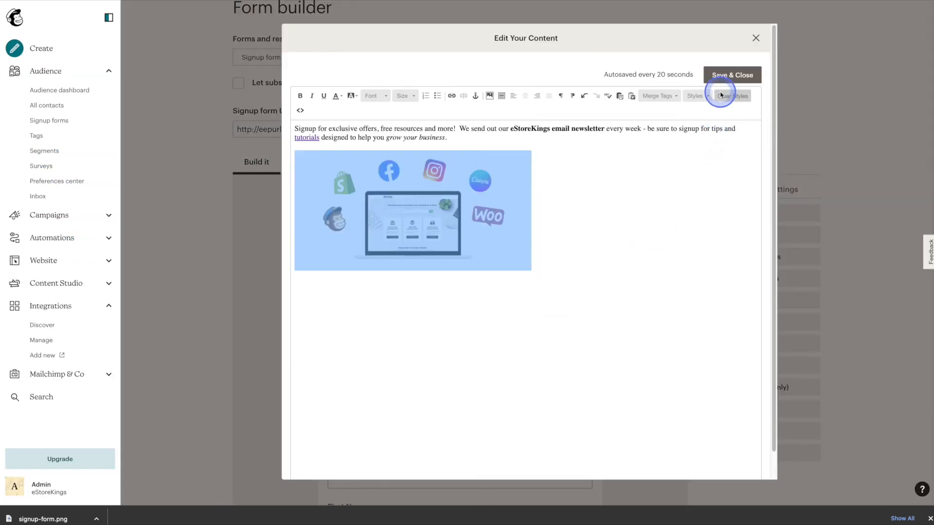
pyautogui.click(717, 76)
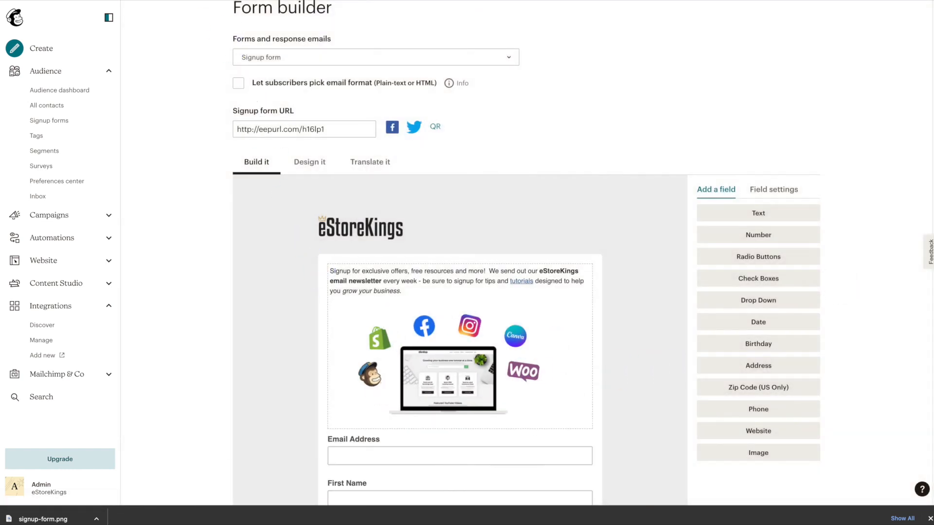
# Step: Reload the live signup form page to check the intro with the new image
pyautogui.click(189, 1)
pyautogui.click(37, 0)
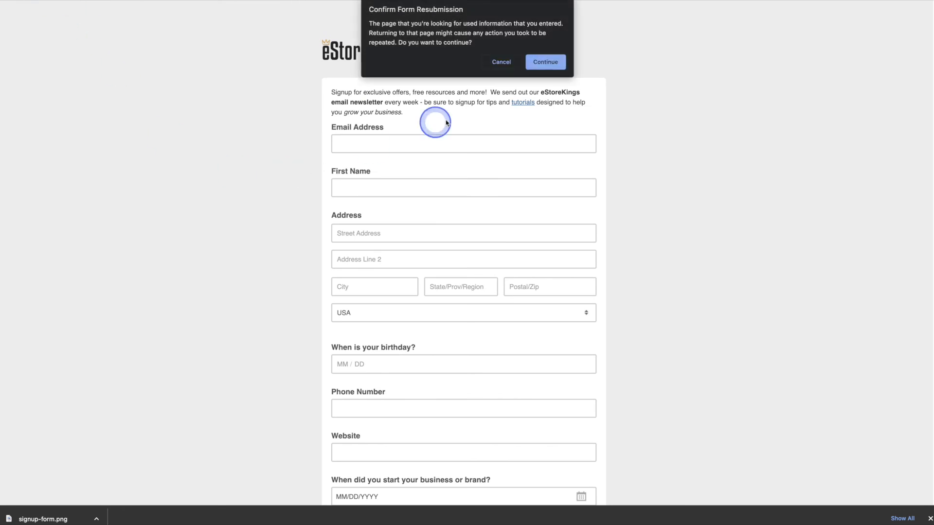
pyautogui.click(535, 67)
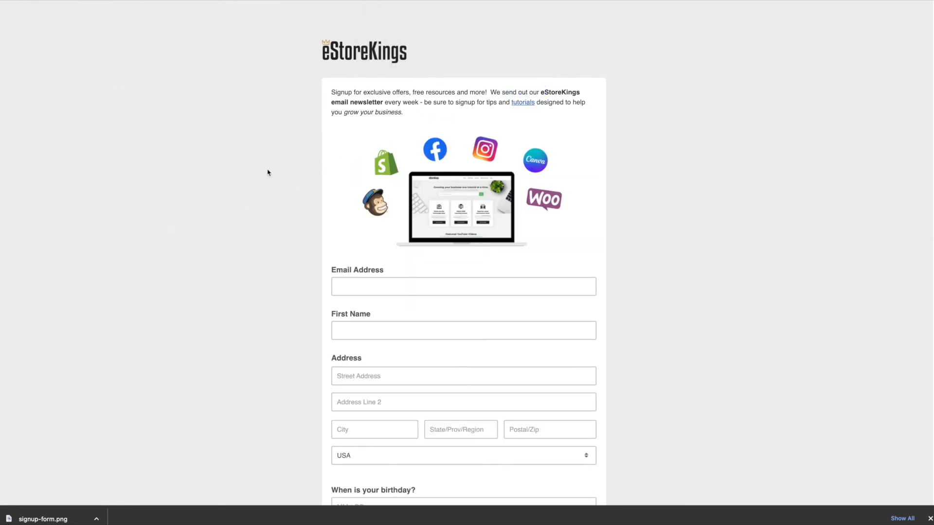